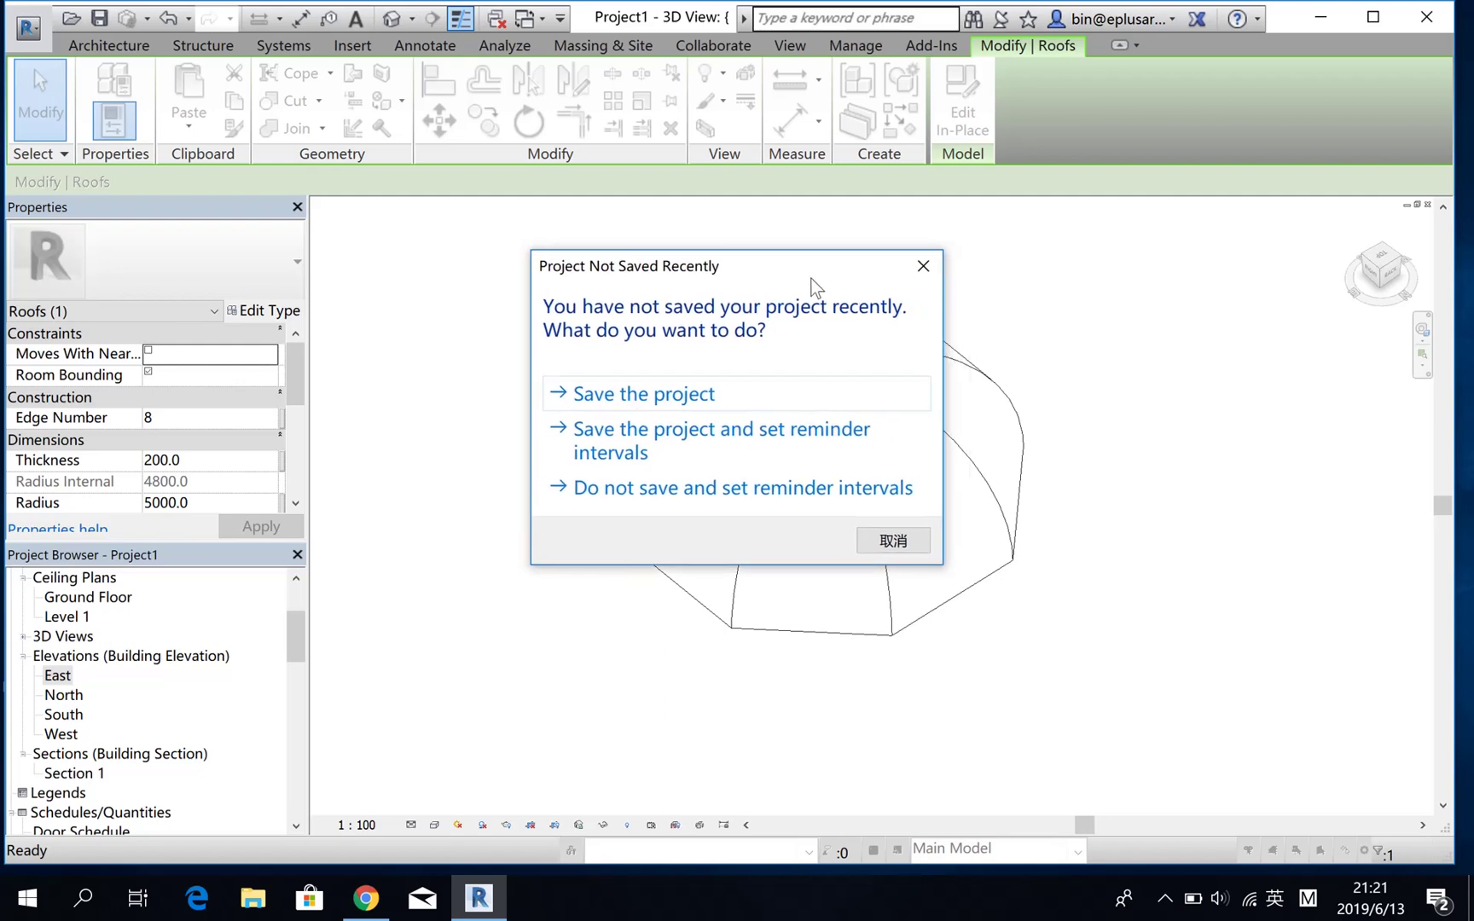
Dismiss the save reminder, then enter and exit in-place editing of the eight-sided dome roof
{"action": "key", "text": "Escape"}
{"action": "left_click", "coordinate": [1057, 439]}
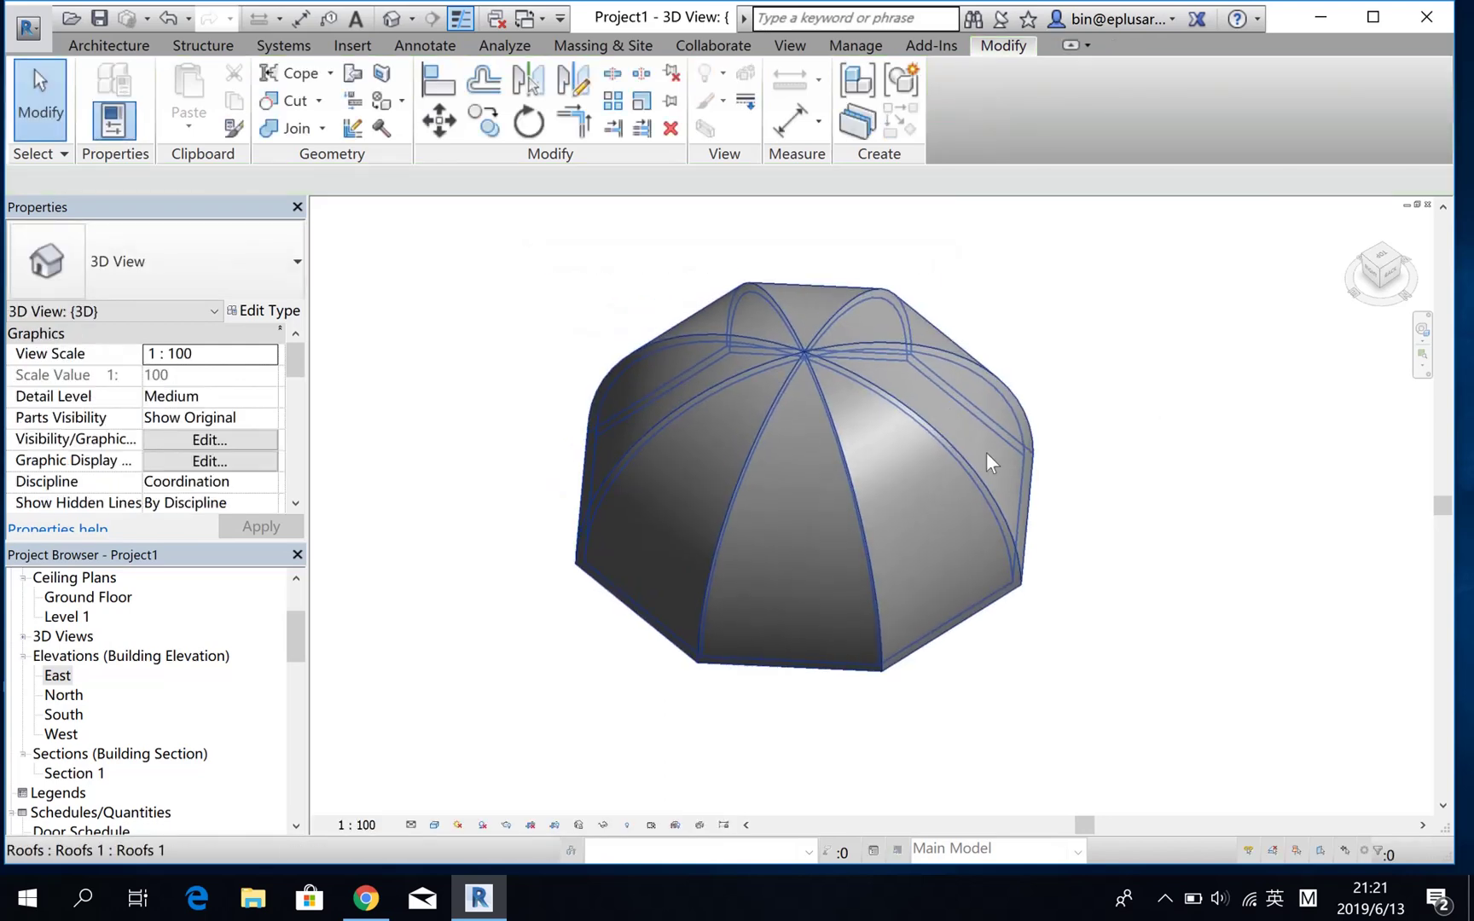
{"action": "left_click", "coordinate": [917, 439]}
{"action": "left_click", "coordinate": [962, 119]}
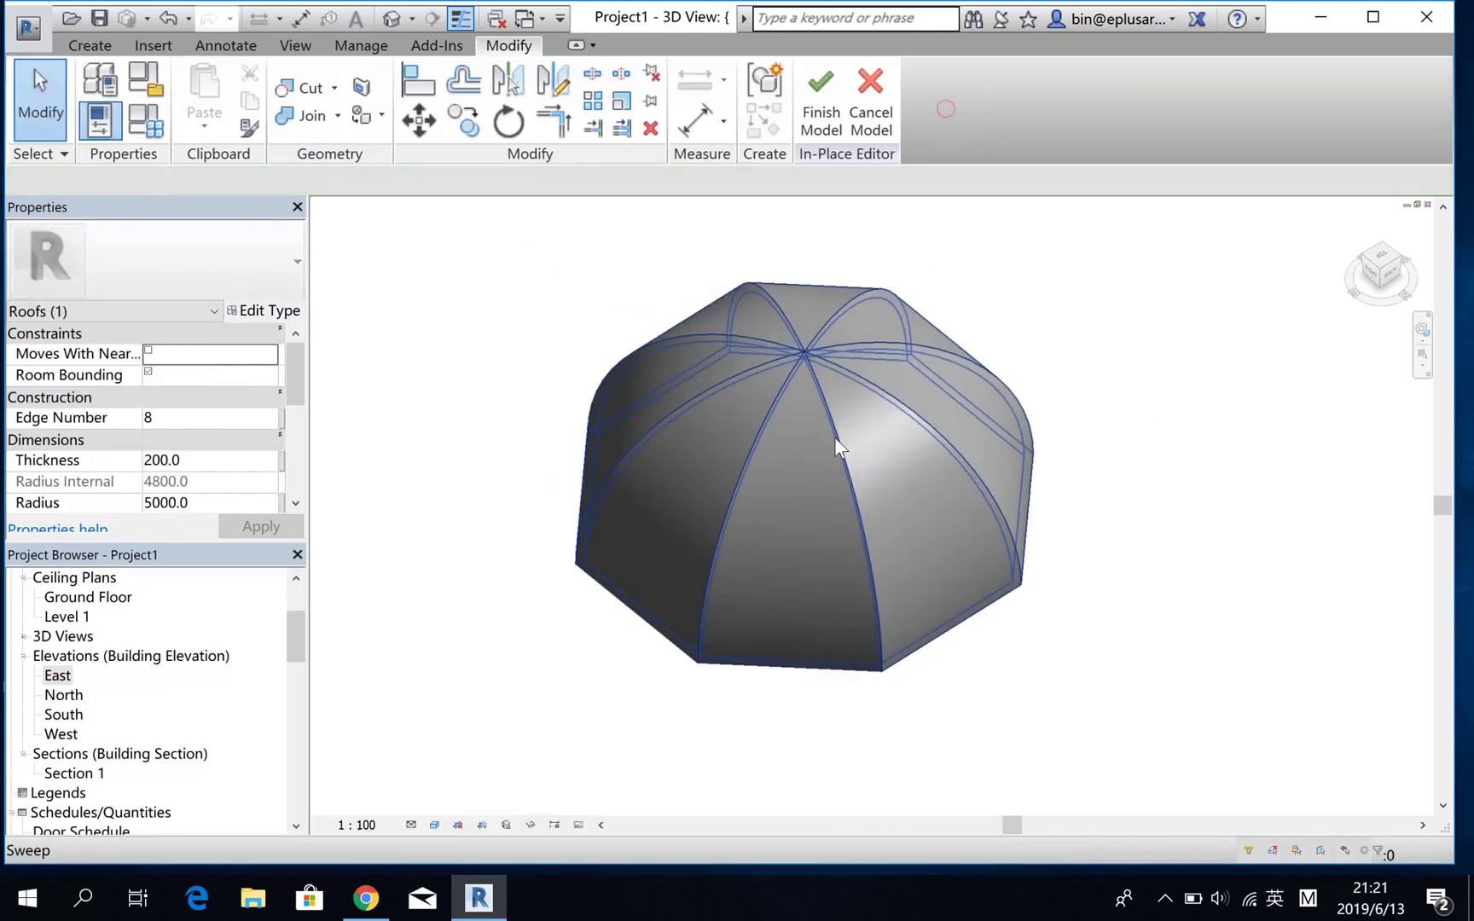
{"action": "left_click", "coordinate": [863, 401]}
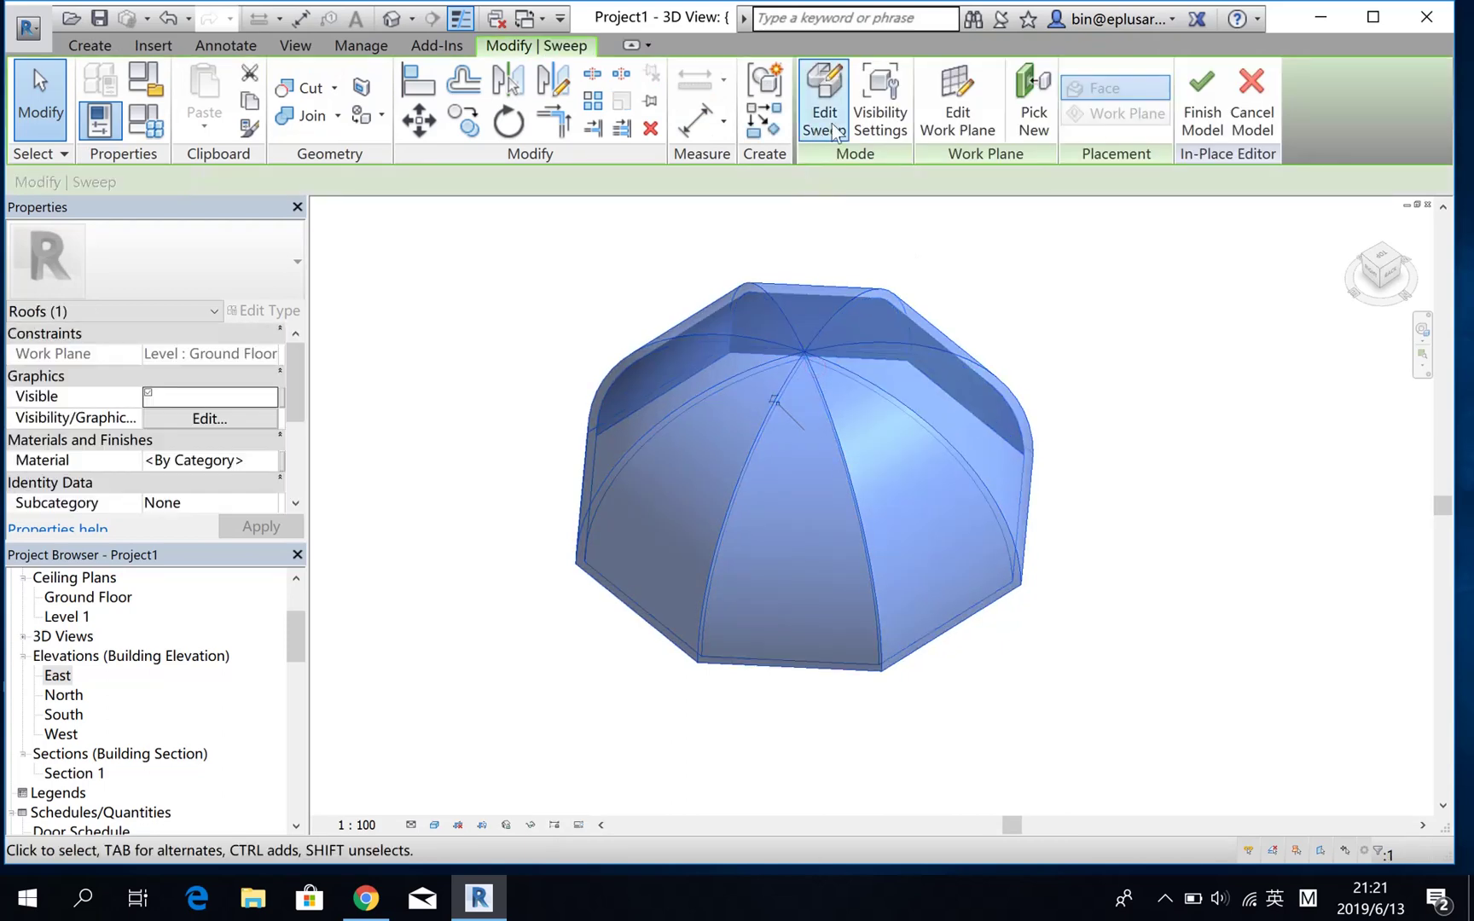
{"action": "left_click", "coordinate": [1199, 119]}
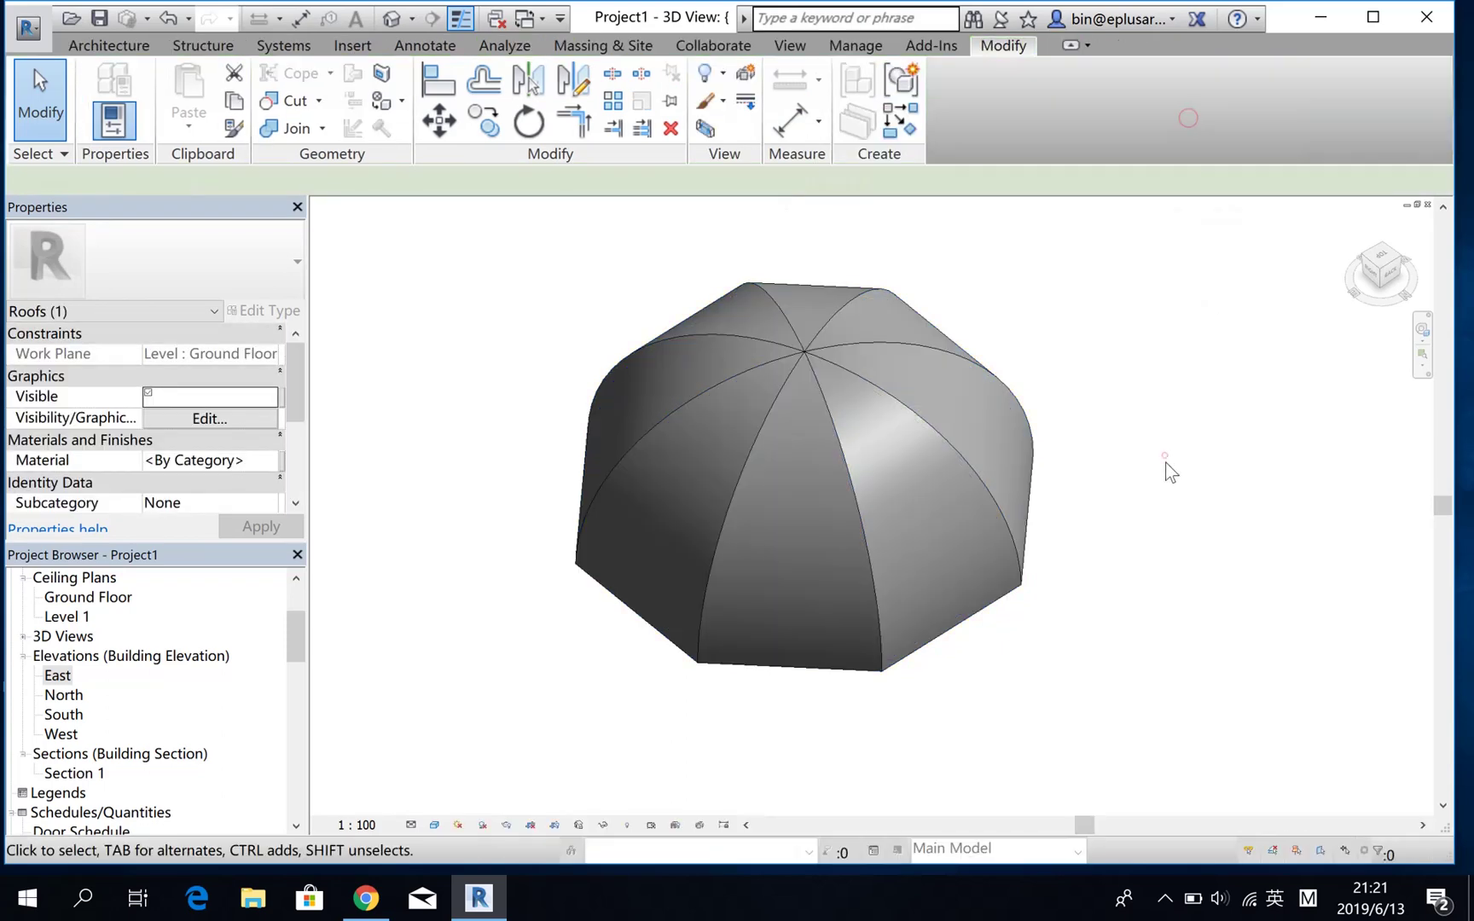
Set the dome roof's Radius to 7000 and orbit to check it
{"action": "left_click", "coordinate": [852, 526]}
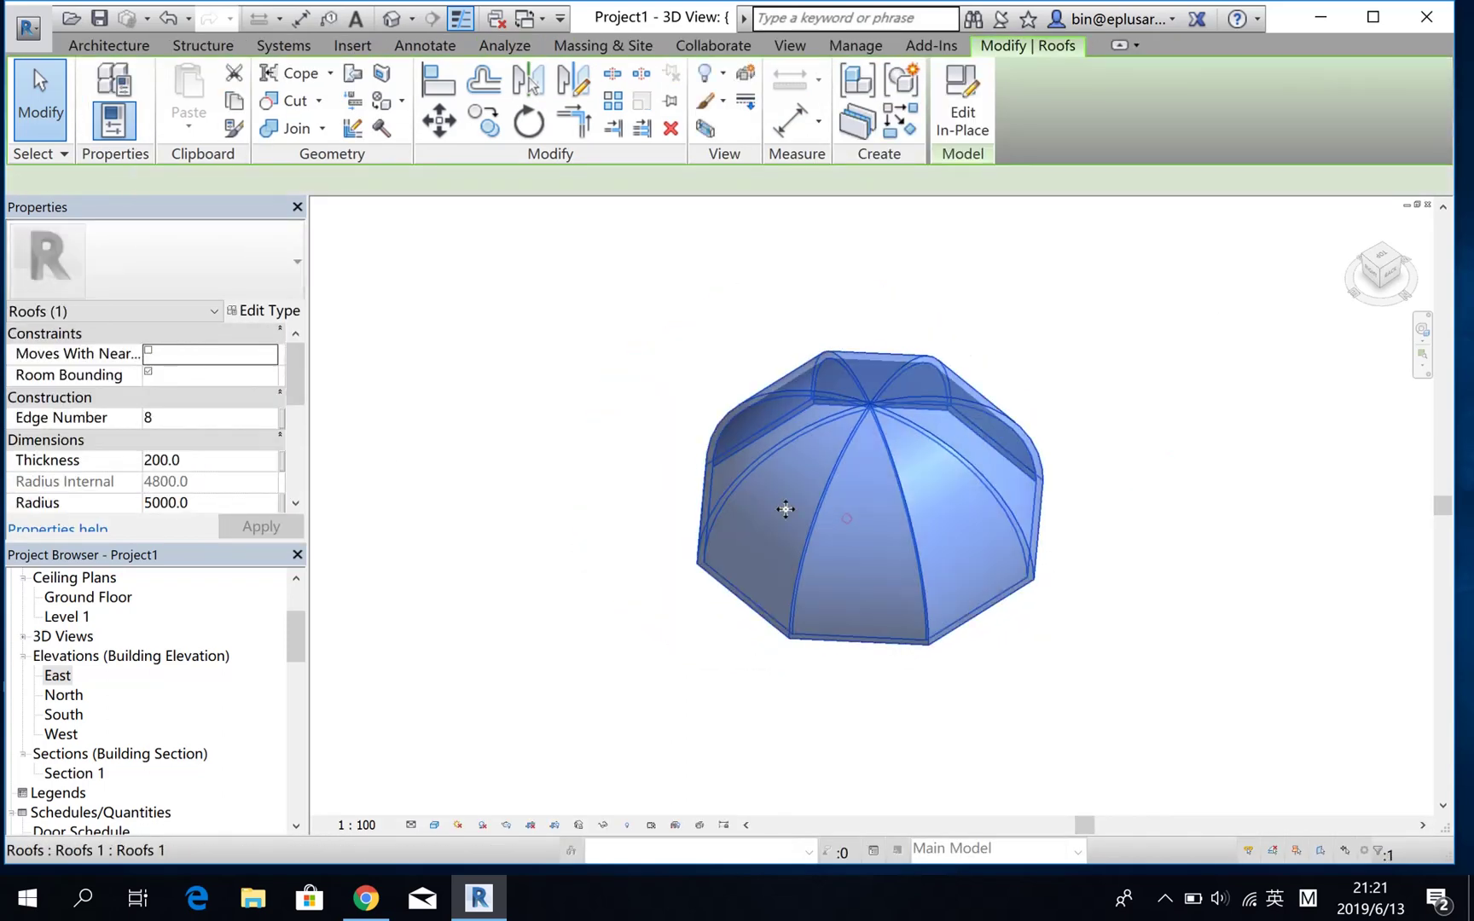
{"action": "type", "text": "7"}
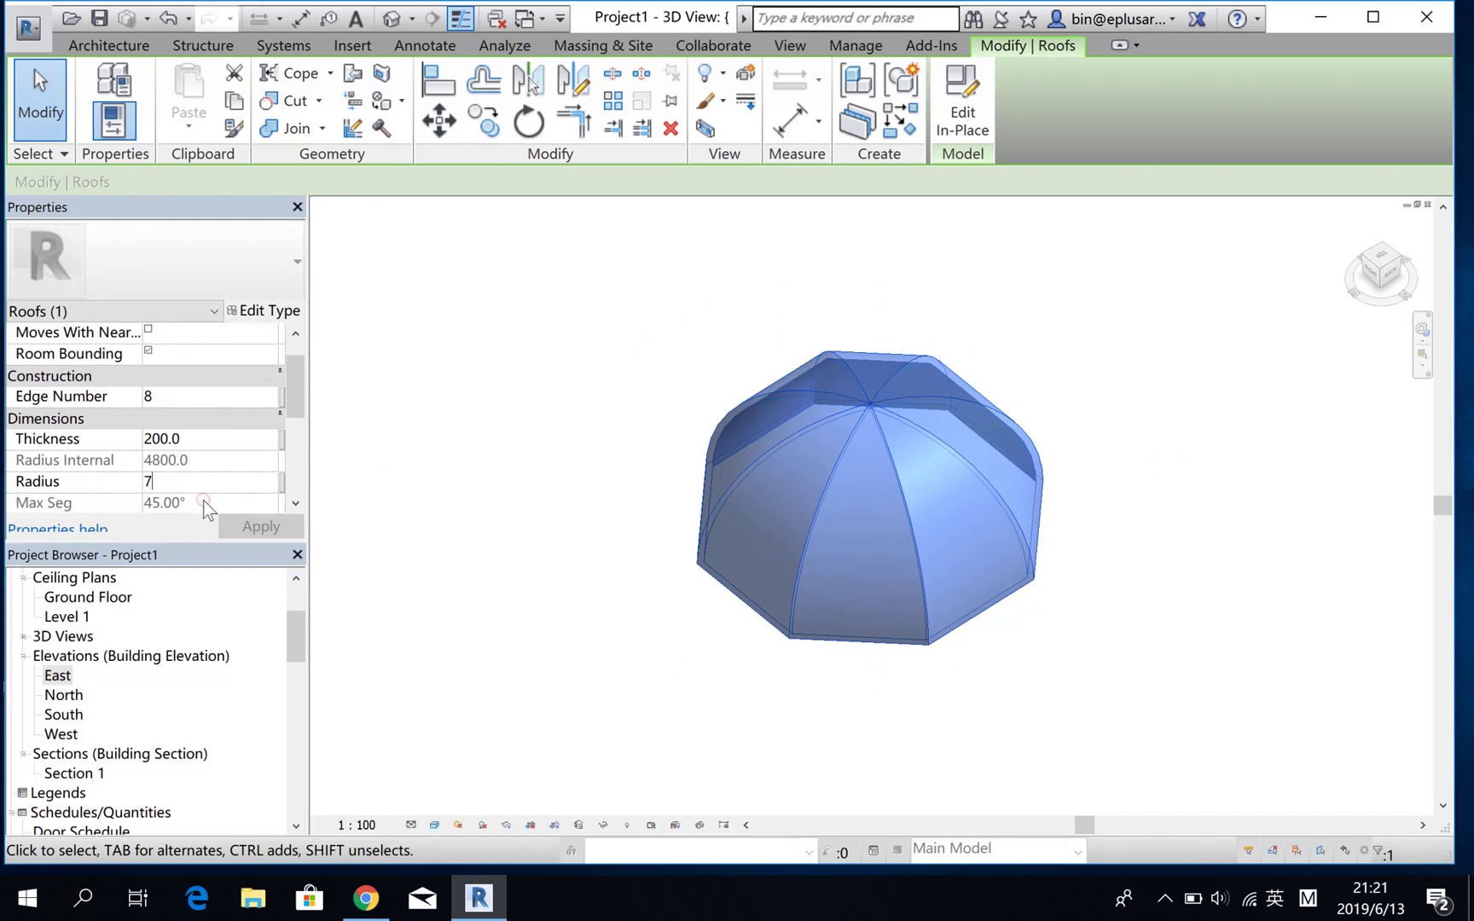
{"action": "key", "text": "Return"}
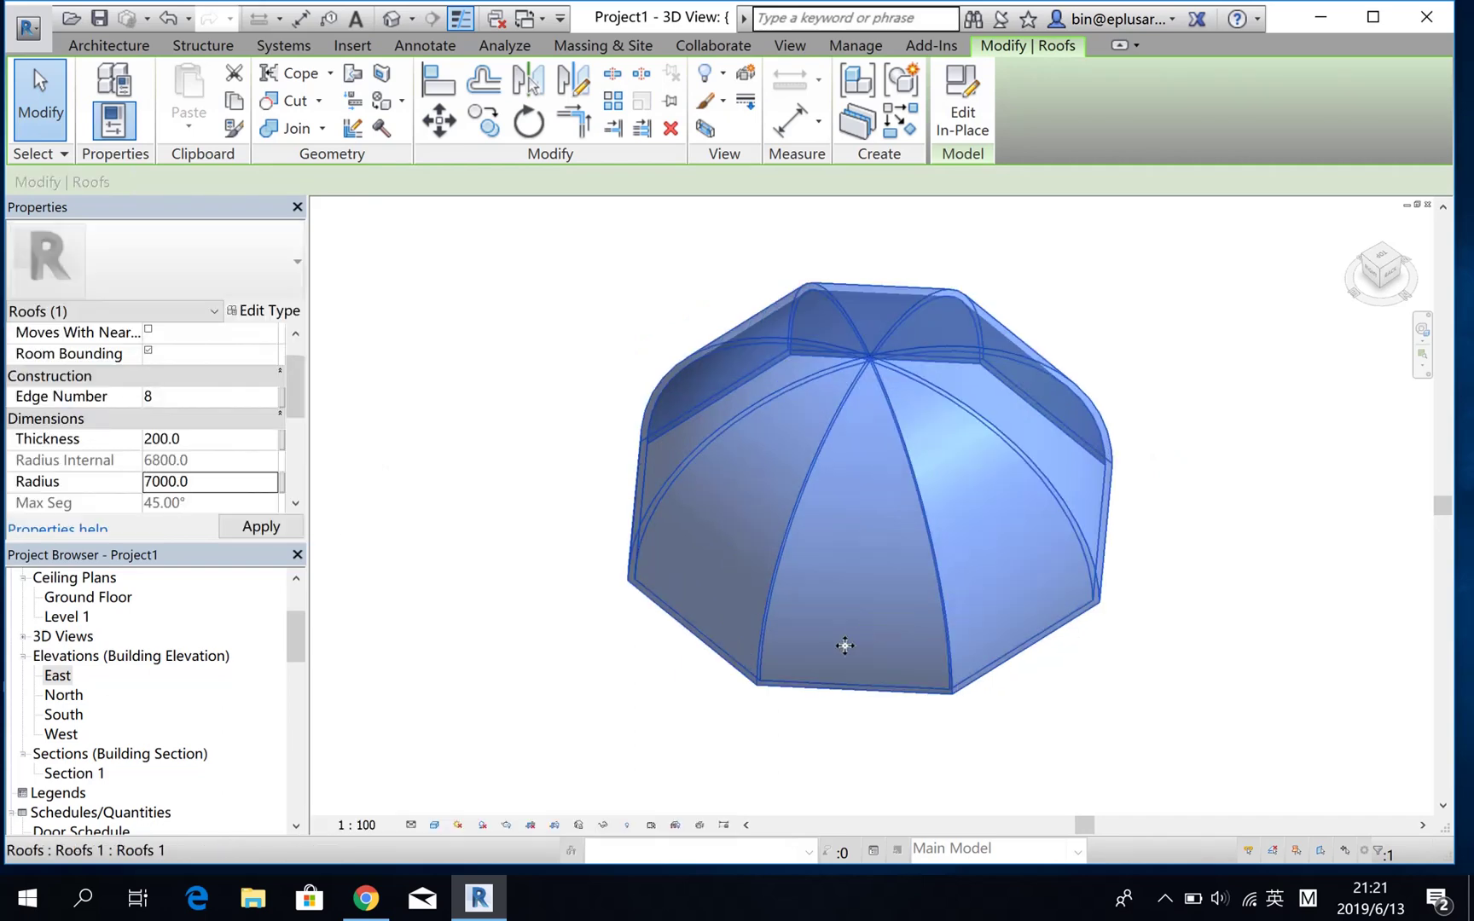
{"action": "mouse_move", "coordinate": [844, 645]}
{"action": "middle_mouse_down", "text": "shift"}
{"action": "mouse_move", "coordinate": [822, 585]}
{"action": "mouse_move", "coordinate": [1010, 333]}
{"action": "mouse_move", "coordinate": [997, 270]}
{"action": "mouse_move", "coordinate": [910, 330]}
{"action": "middle_mouse_up", "text": "shift"}
{"action": "type", "text": "100"}
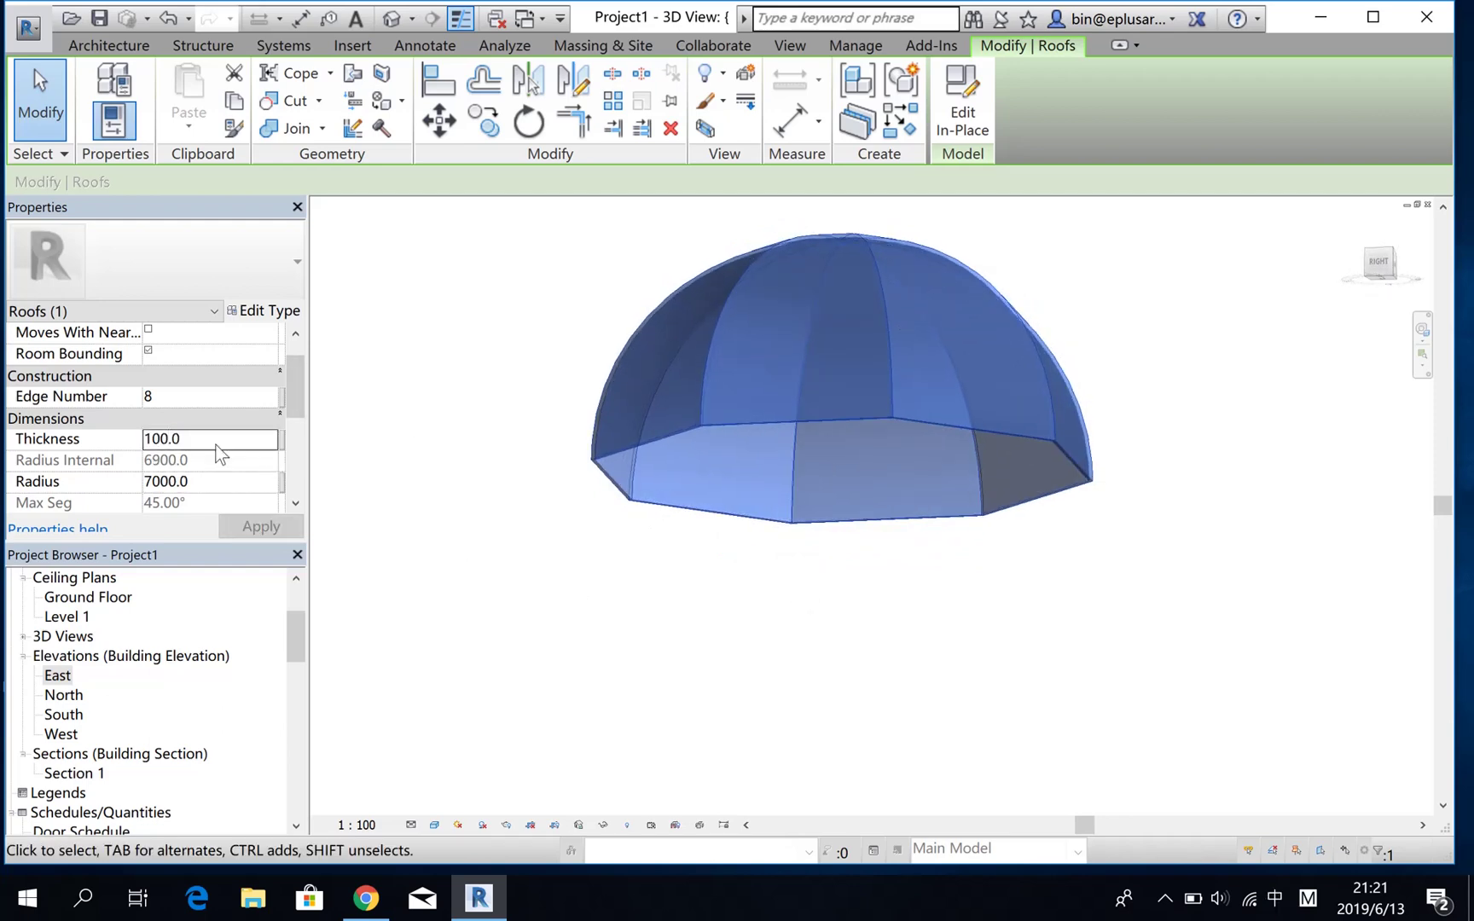
Set the dome roof's Thickness to 500
{"action": "left_click", "coordinate": [216, 444]}
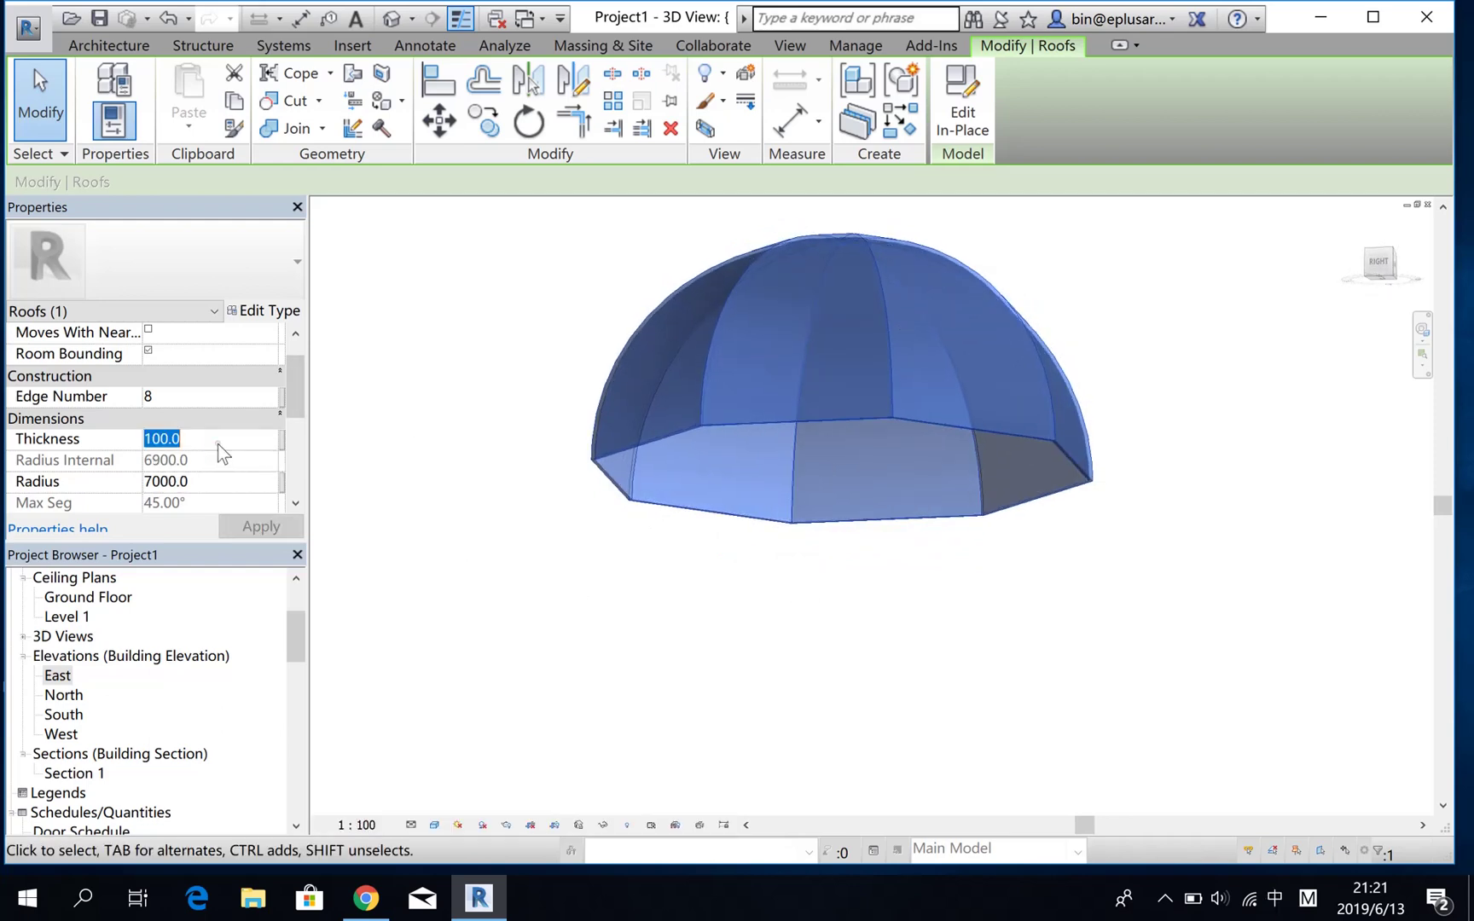
{"action": "type", "text": "50"}
{"action": "mouse_move", "coordinate": [684, 666]}
{"action": "middle_mouse_down", "text": "shift"}
{"action": "mouse_move", "coordinate": [822, 454]}
{"action": "mouse_move", "coordinate": [860, 500]}
{"action": "mouse_move", "coordinate": [805, 500]}
{"action": "mouse_move", "coordinate": [832, 609]}
{"action": "middle_mouse_up", "text": "shift"}
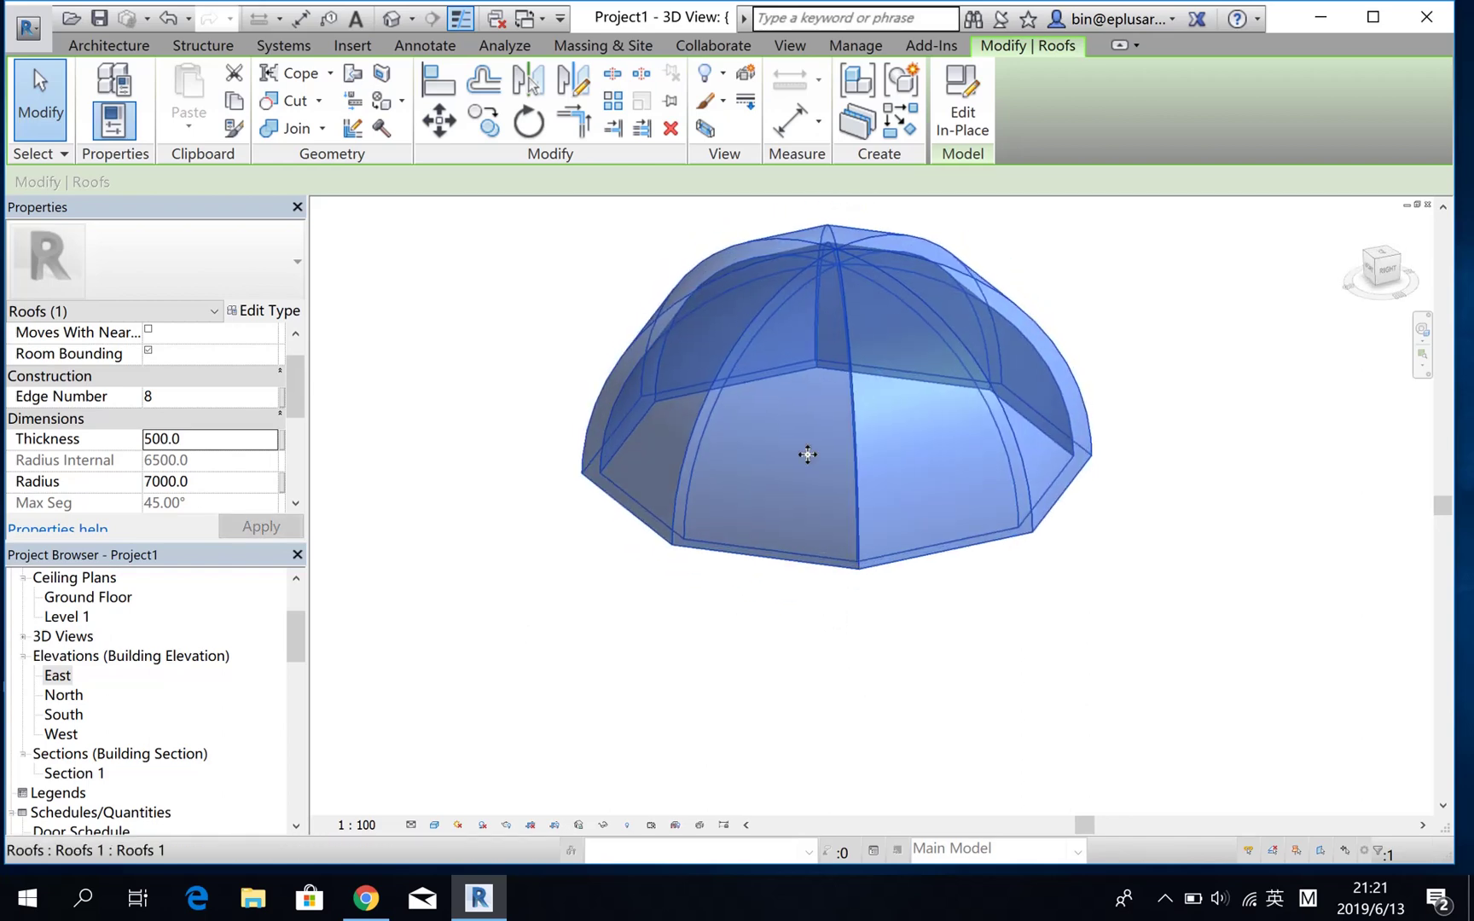
{"action": "type", "text": "6"}
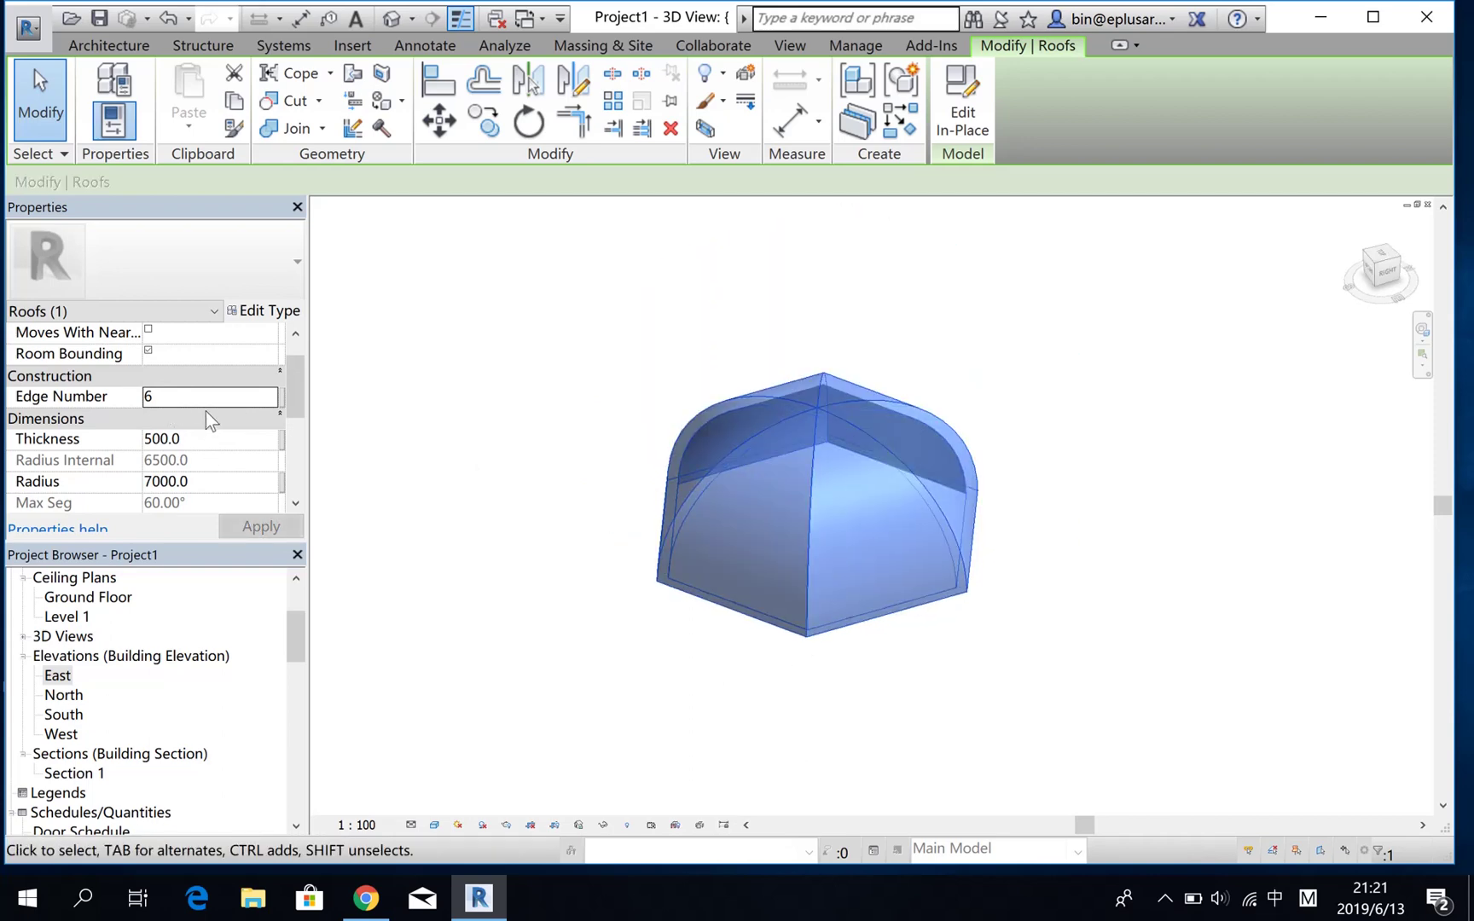
{"action": "type", "text": "4"}
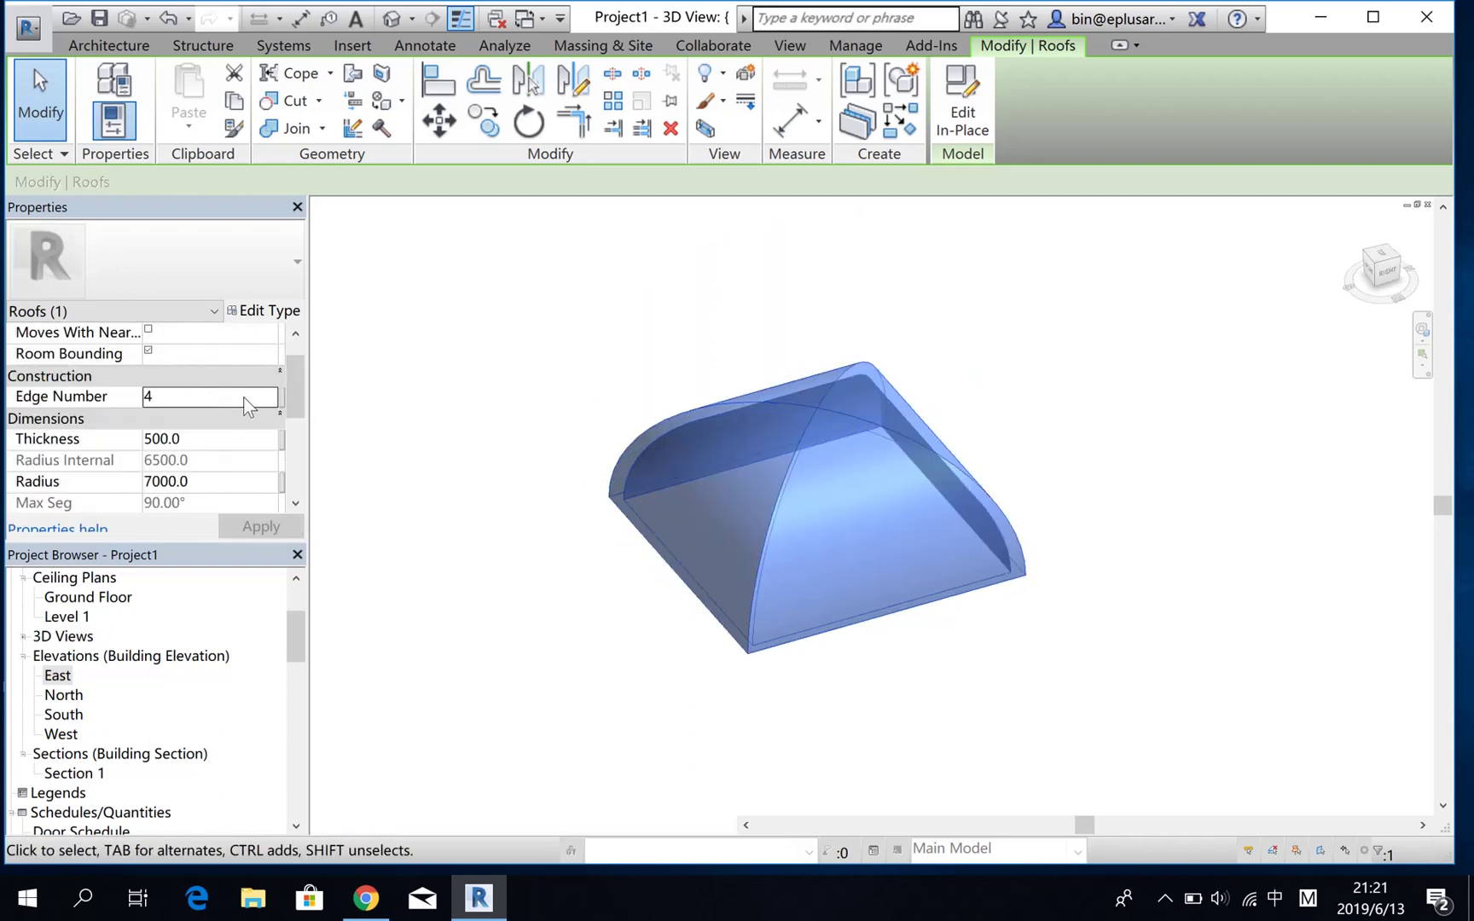
Set Edge Number to 10, view the ten-sided dome from above, and reselect the roof
{"action": "left_click", "coordinate": [244, 398]}
{"action": "type", "text": "10"}
{"action": "middle_click_drag", "start_coordinate": [559, 510], "coordinate": [861, 695], "text": "shift"}
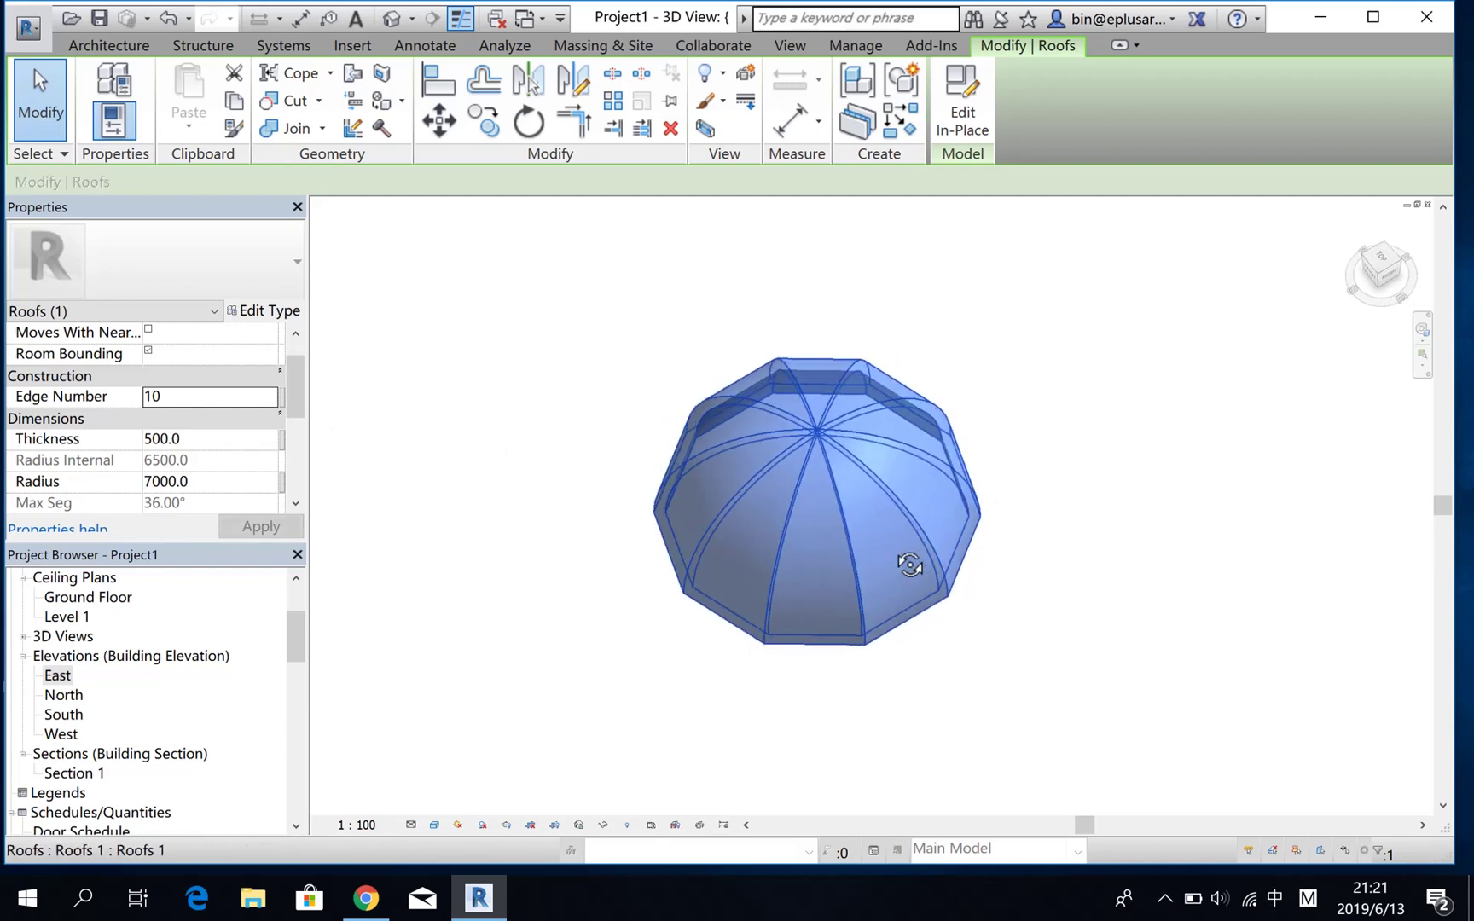
{"action": "middle_click_drag", "start_coordinate": [911, 592], "coordinate": [855, 559], "text": "shift"}
{"action": "key", "text": "Escape"}
{"action": "left_click", "coordinate": [833, 514]}
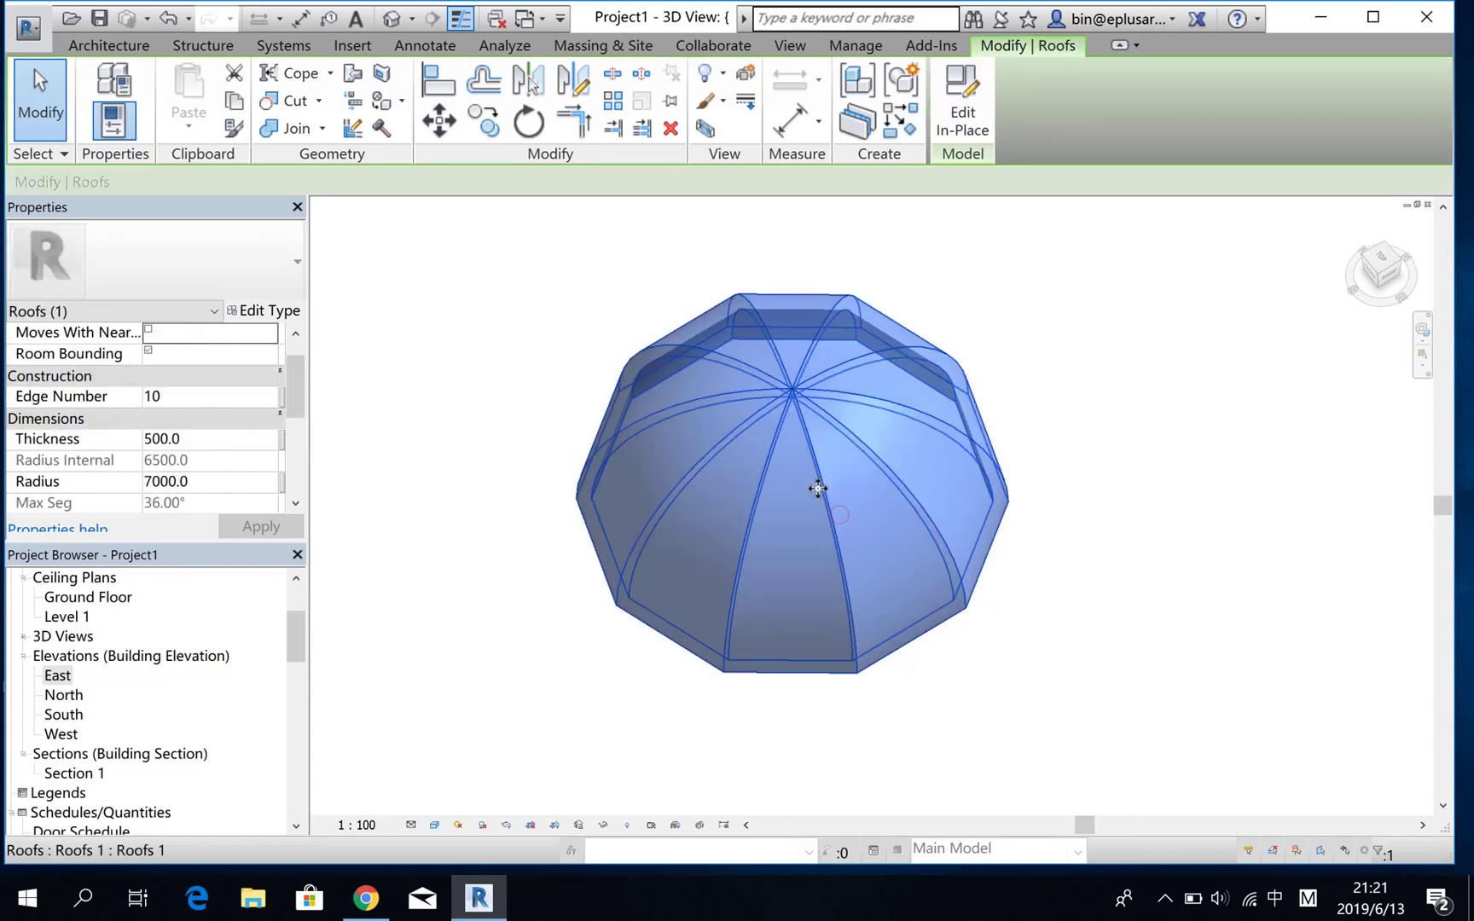
{"action": "type", "text": "de"}
{"action": "key", "text": "shift"}
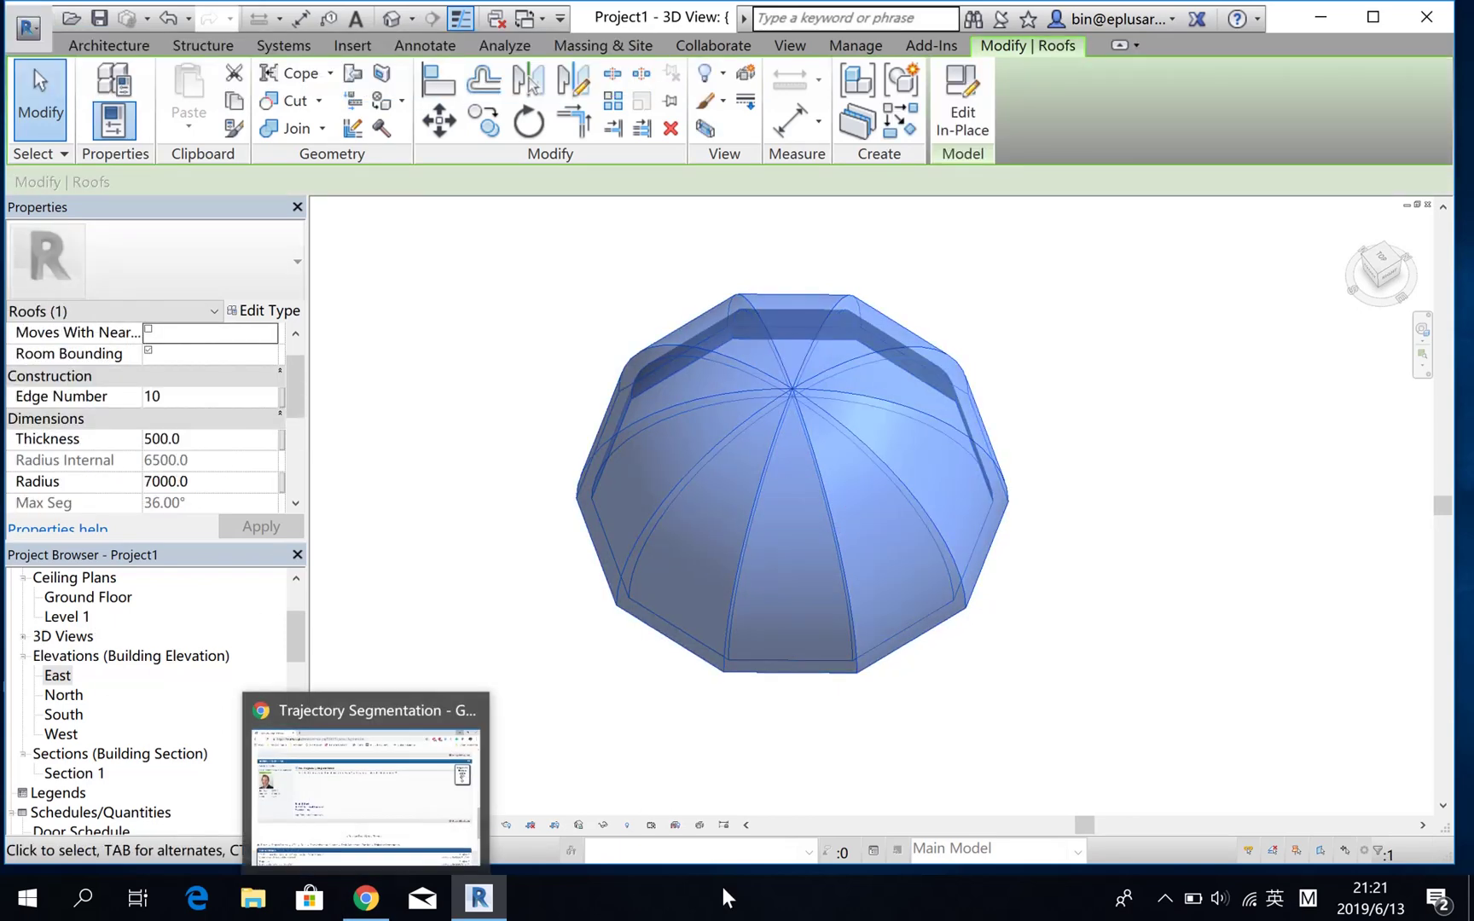
Delete the dome roof and open the Ground Floor floor plan
{"action": "key", "text": "d"}
{"action": "key", "text": "e"}
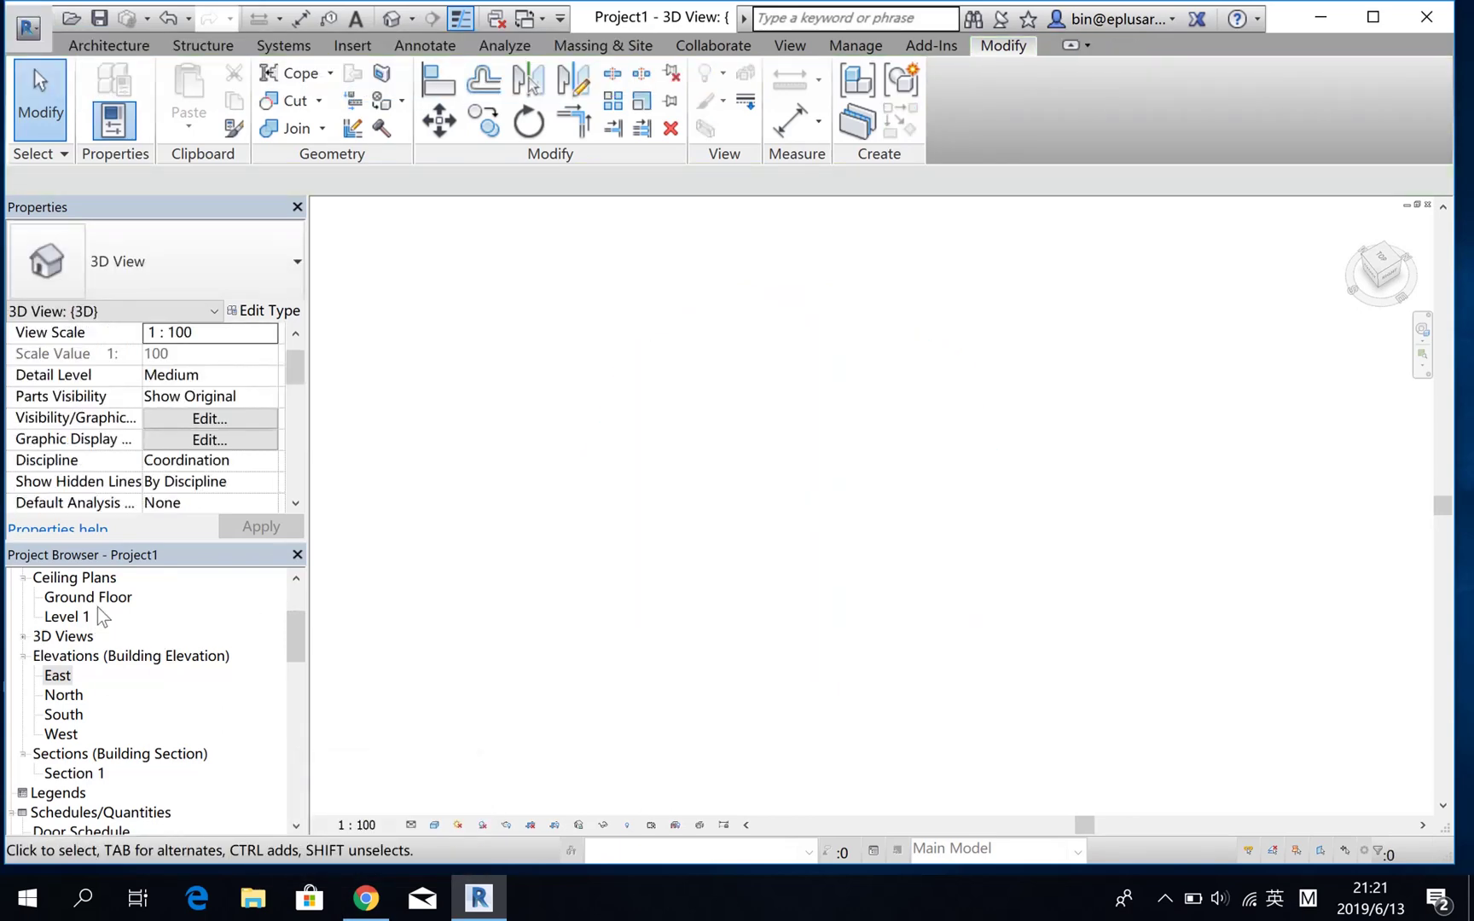
{"action": "double_click", "coordinate": [88, 596]}
{"action": "left_click_drag", "start_coordinate": [293, 631], "coordinate": [292, 608]}
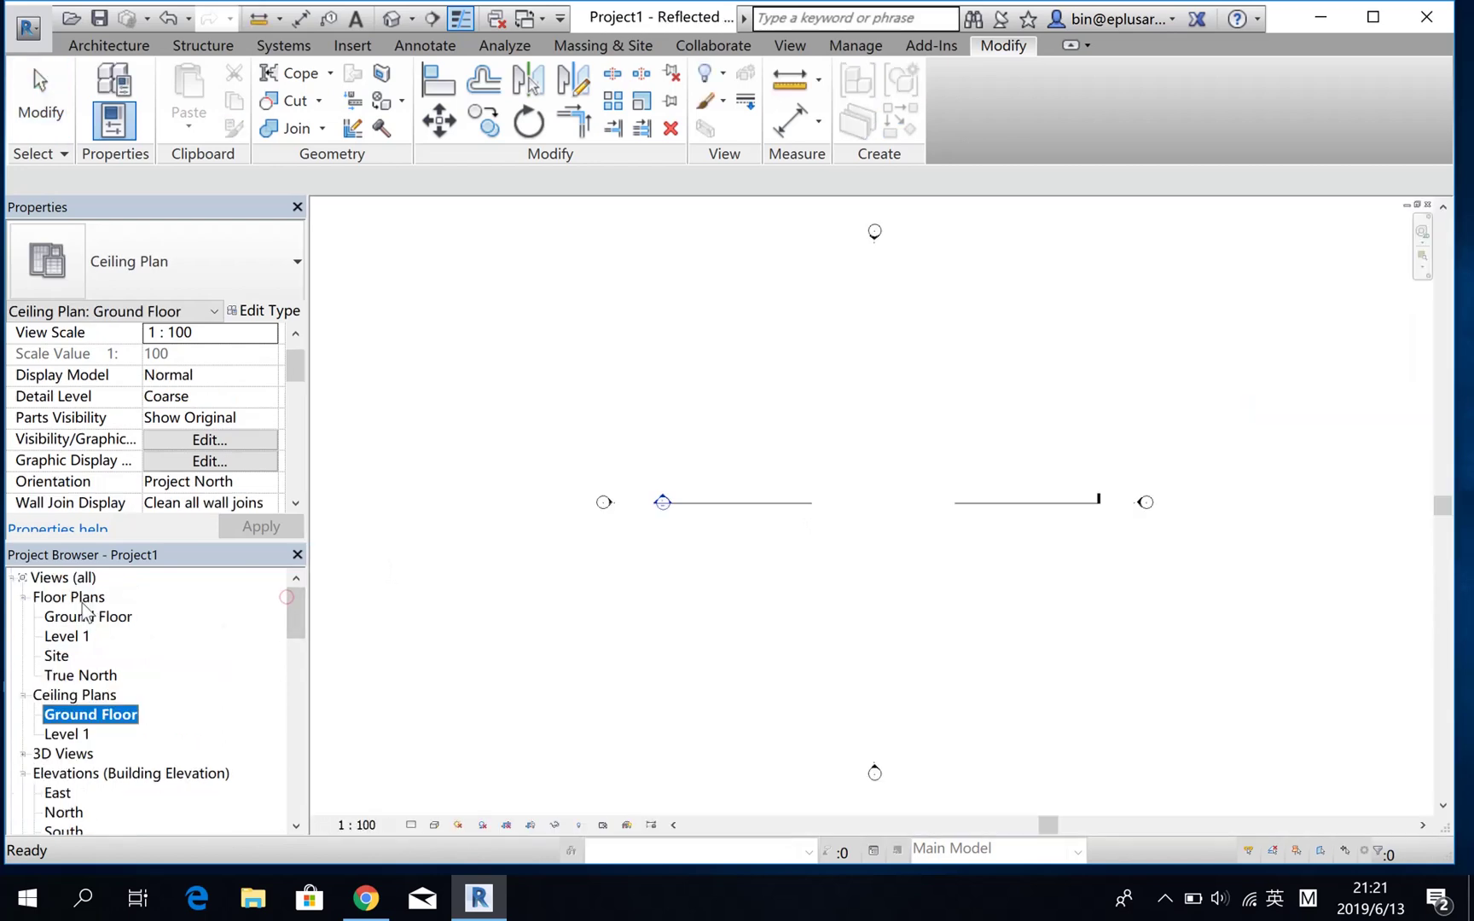
{"action": "double_click", "coordinate": [88, 617]}
{"action": "middle_click_drag", "start_coordinate": [844, 533], "coordinate": [669, 530]}
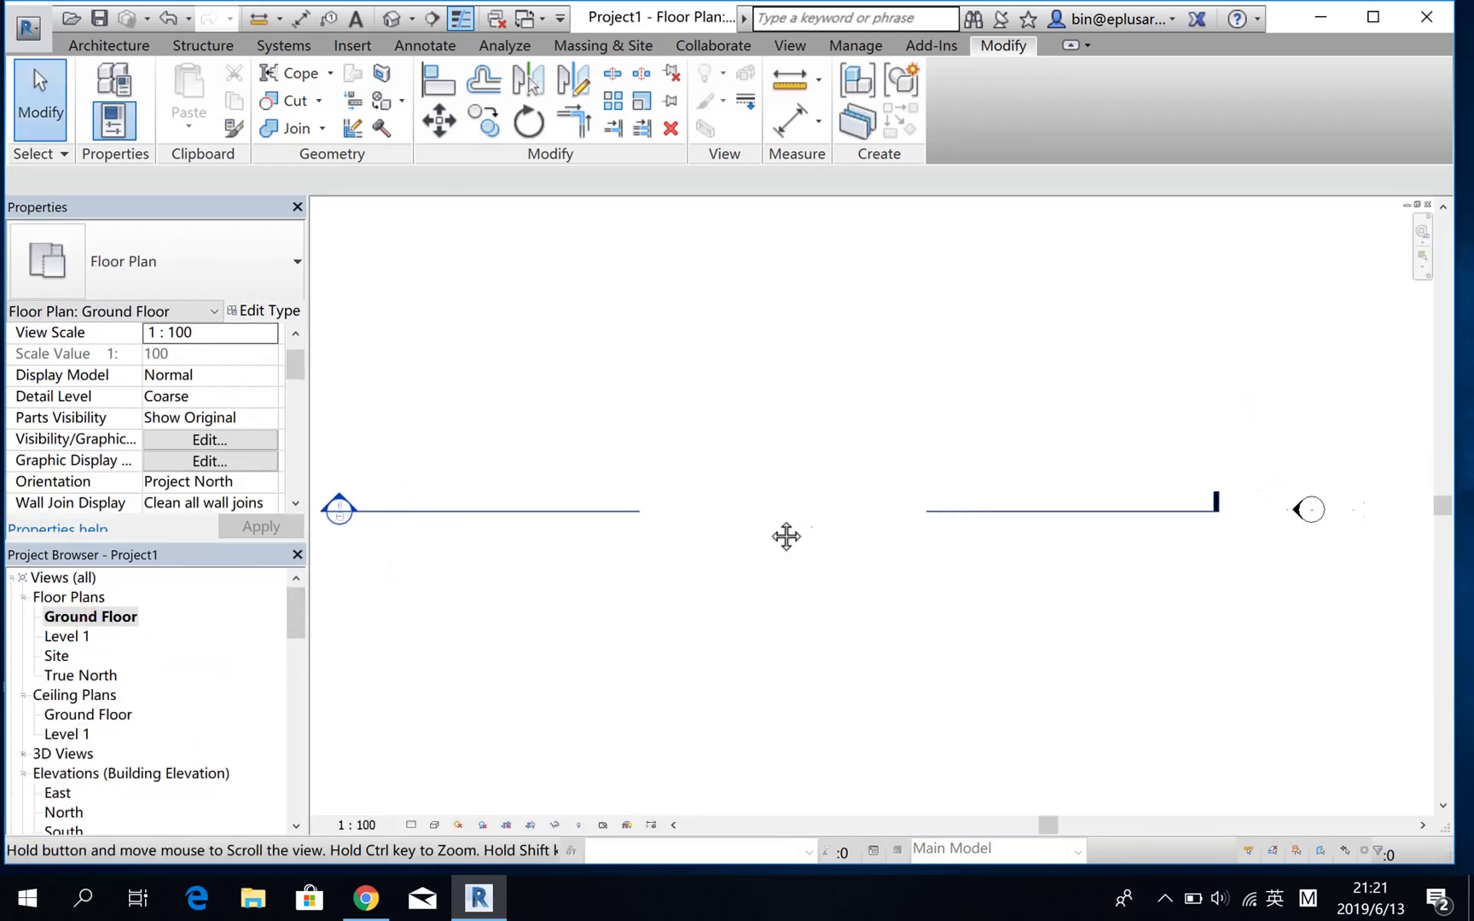
Start a new Model In-Place family in the Roofs category
{"action": "left_click", "coordinate": [108, 45]}
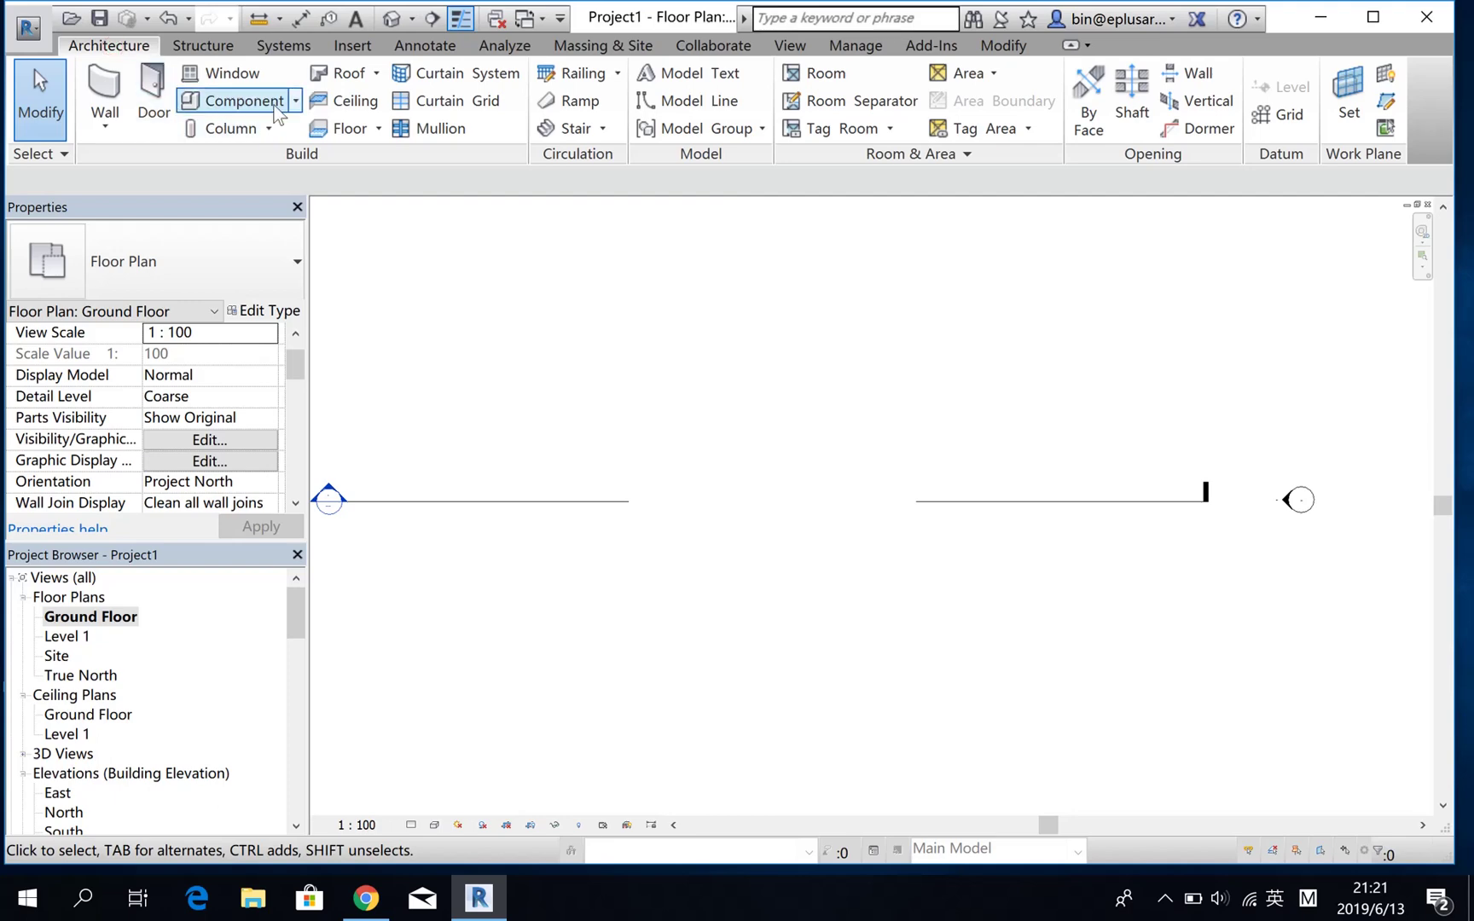
{"action": "left_click", "coordinate": [297, 100]}
{"action": "left_click", "coordinate": [248, 187]}
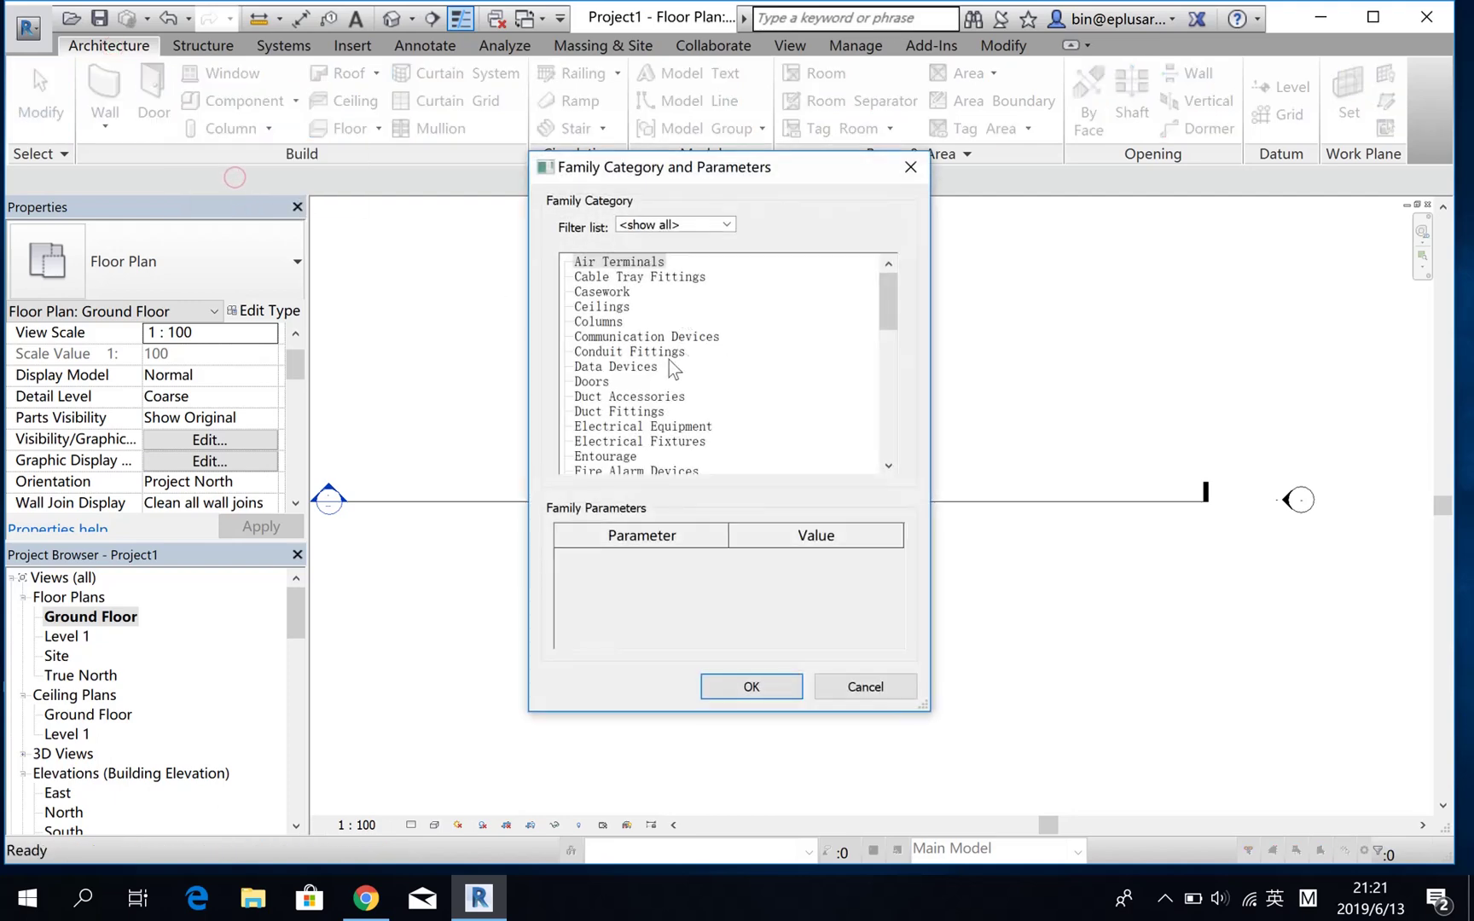
{"action": "scroll", "coordinate": [658, 445], "scroll_direction": "down", "scroll_amount": 5}
{"action": "left_click", "coordinate": [658, 442]}
{"action": "left_click", "coordinate": [590, 457]}
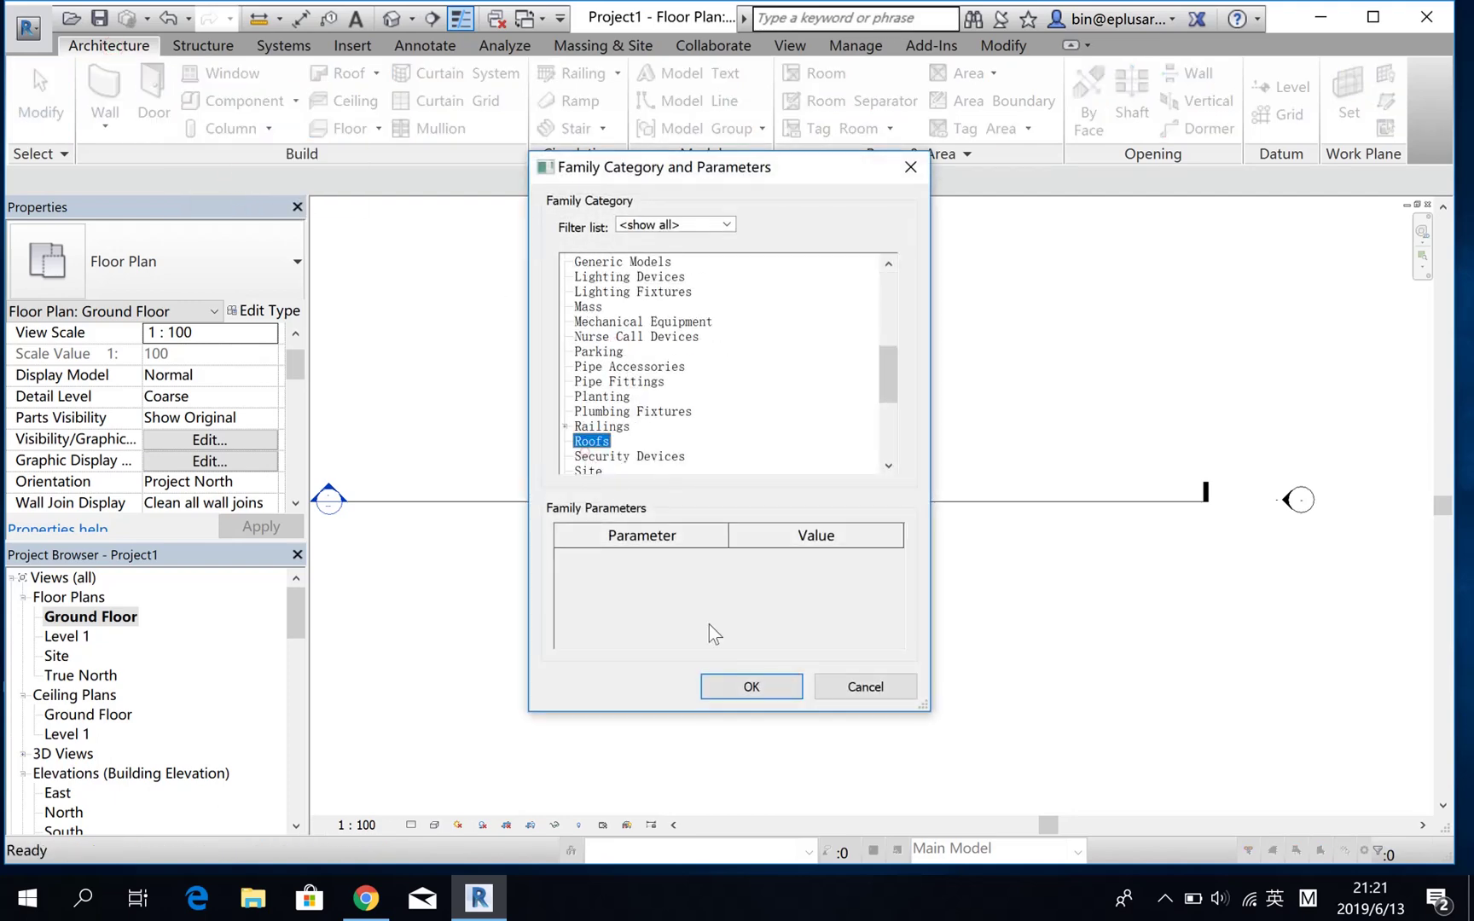
{"action": "left_click", "coordinate": [731, 687]}
Accept the default name and sketch a circular sweep path of radius 5000
{"action": "left_click", "coordinate": [832, 521]}
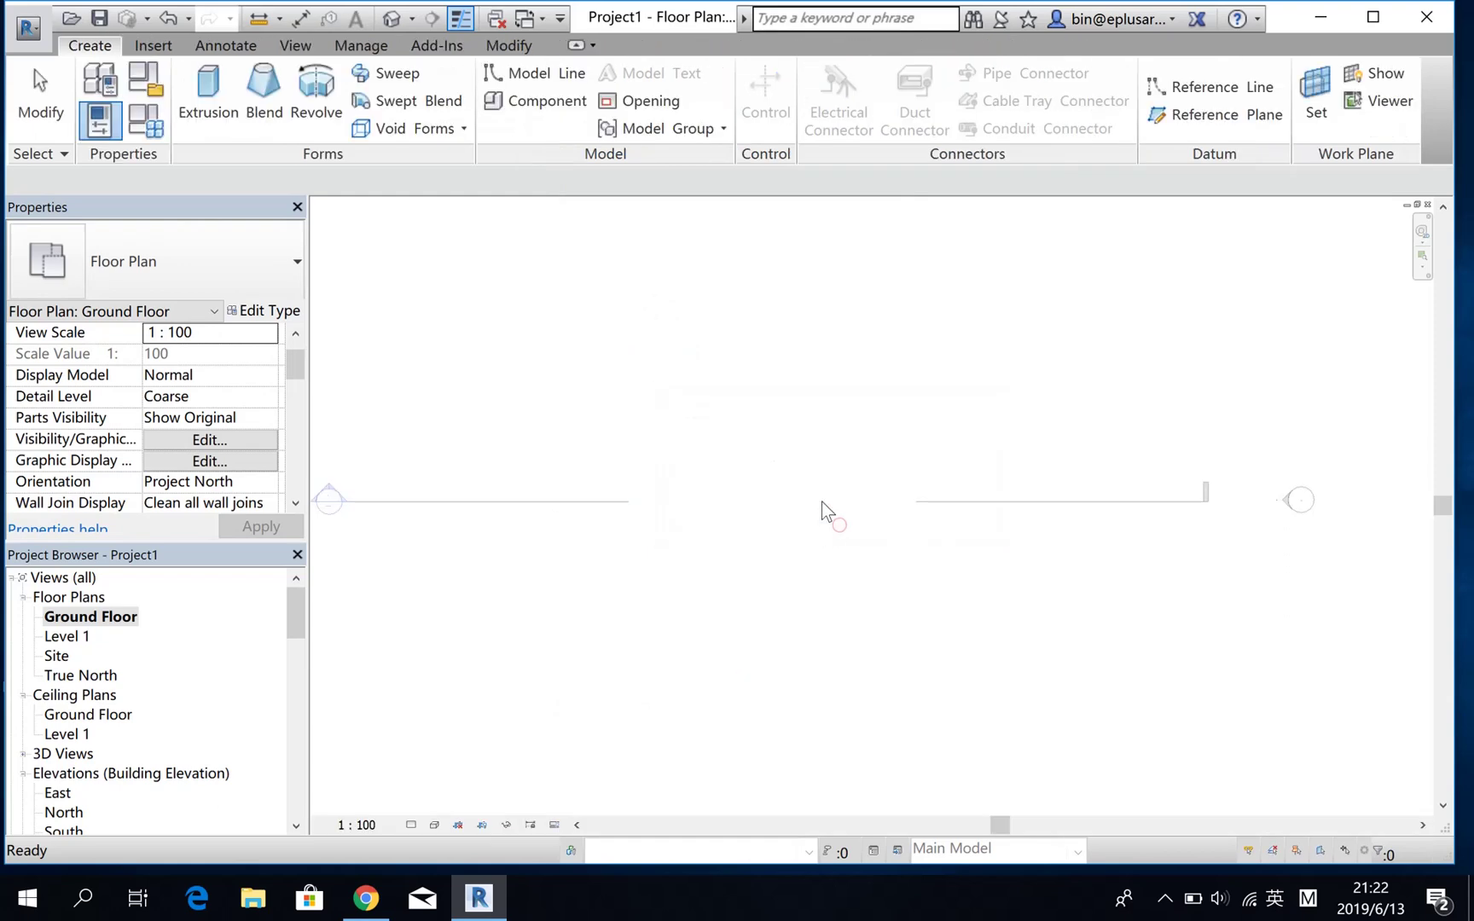
{"action": "left_click", "coordinate": [308, 82]}
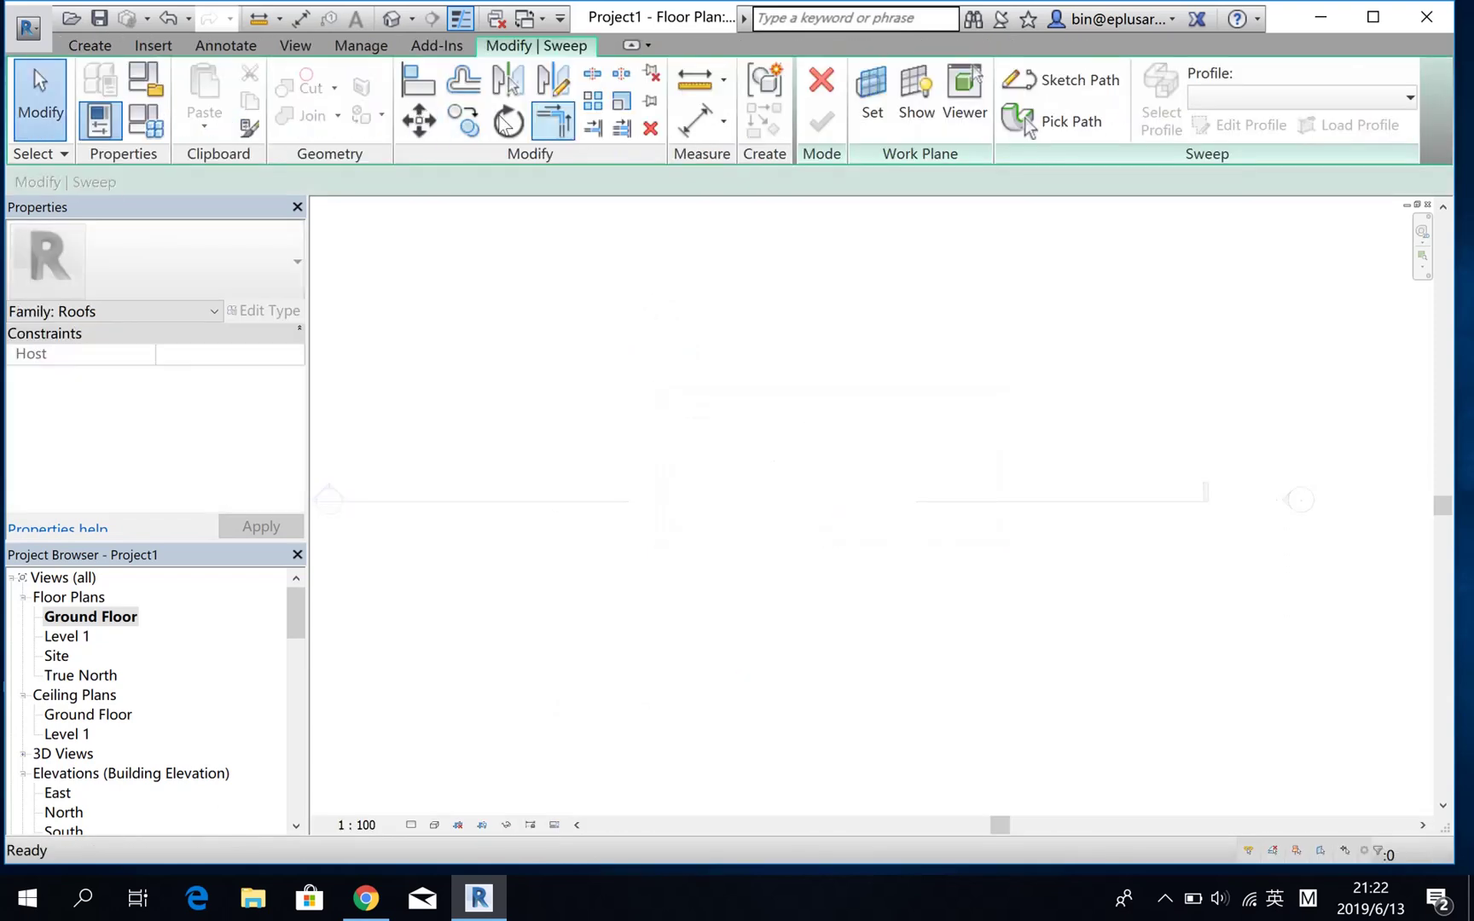
{"action": "left_click", "coordinate": [1062, 102]}
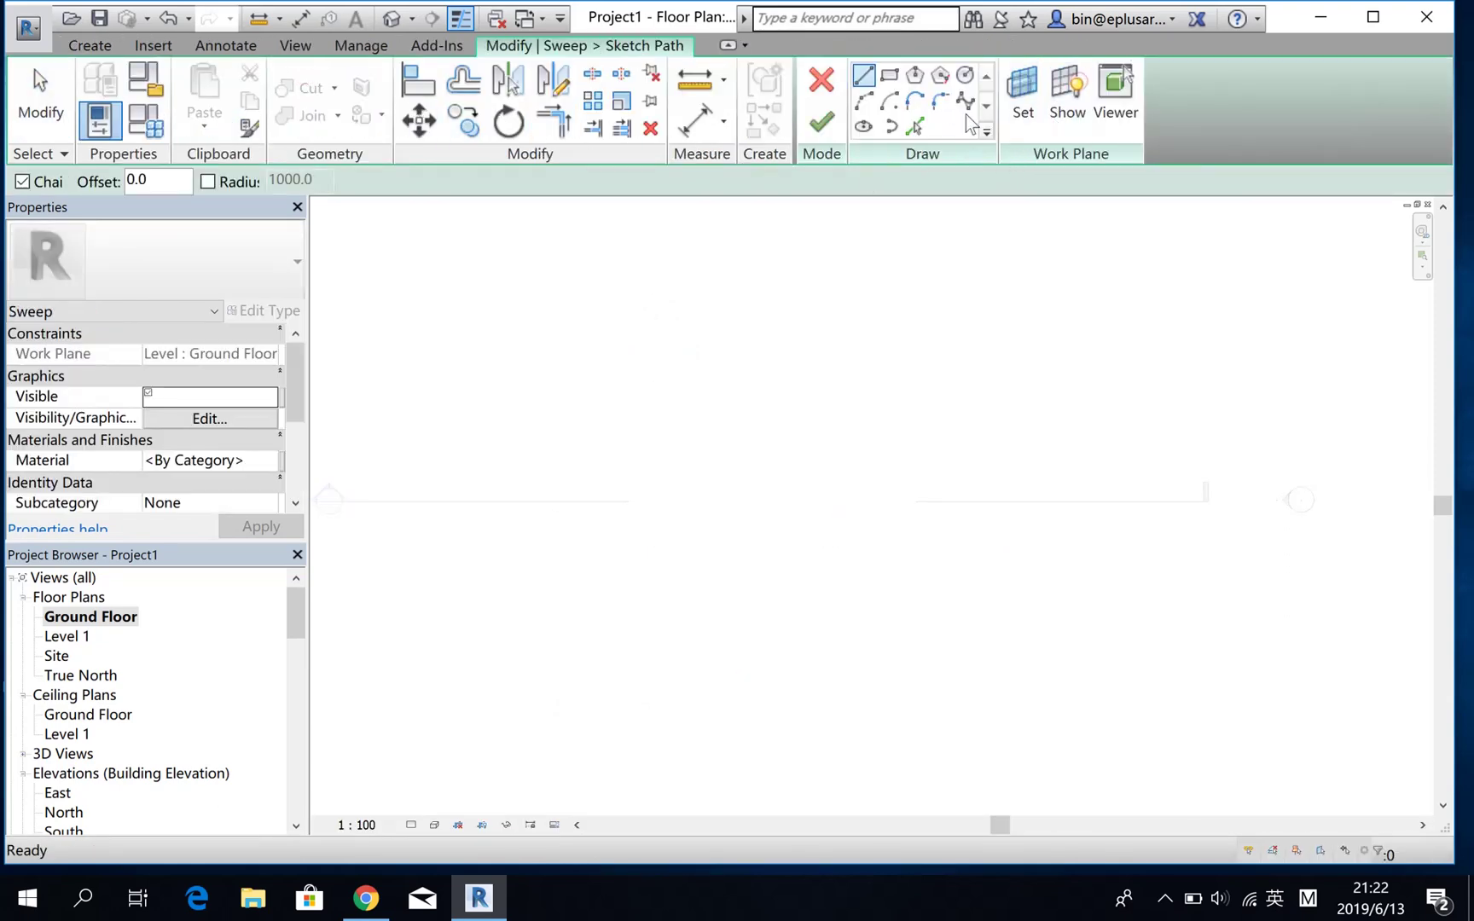
{"action": "left_click", "coordinate": [966, 75]}
{"action": "left_click", "coordinate": [757, 489]}
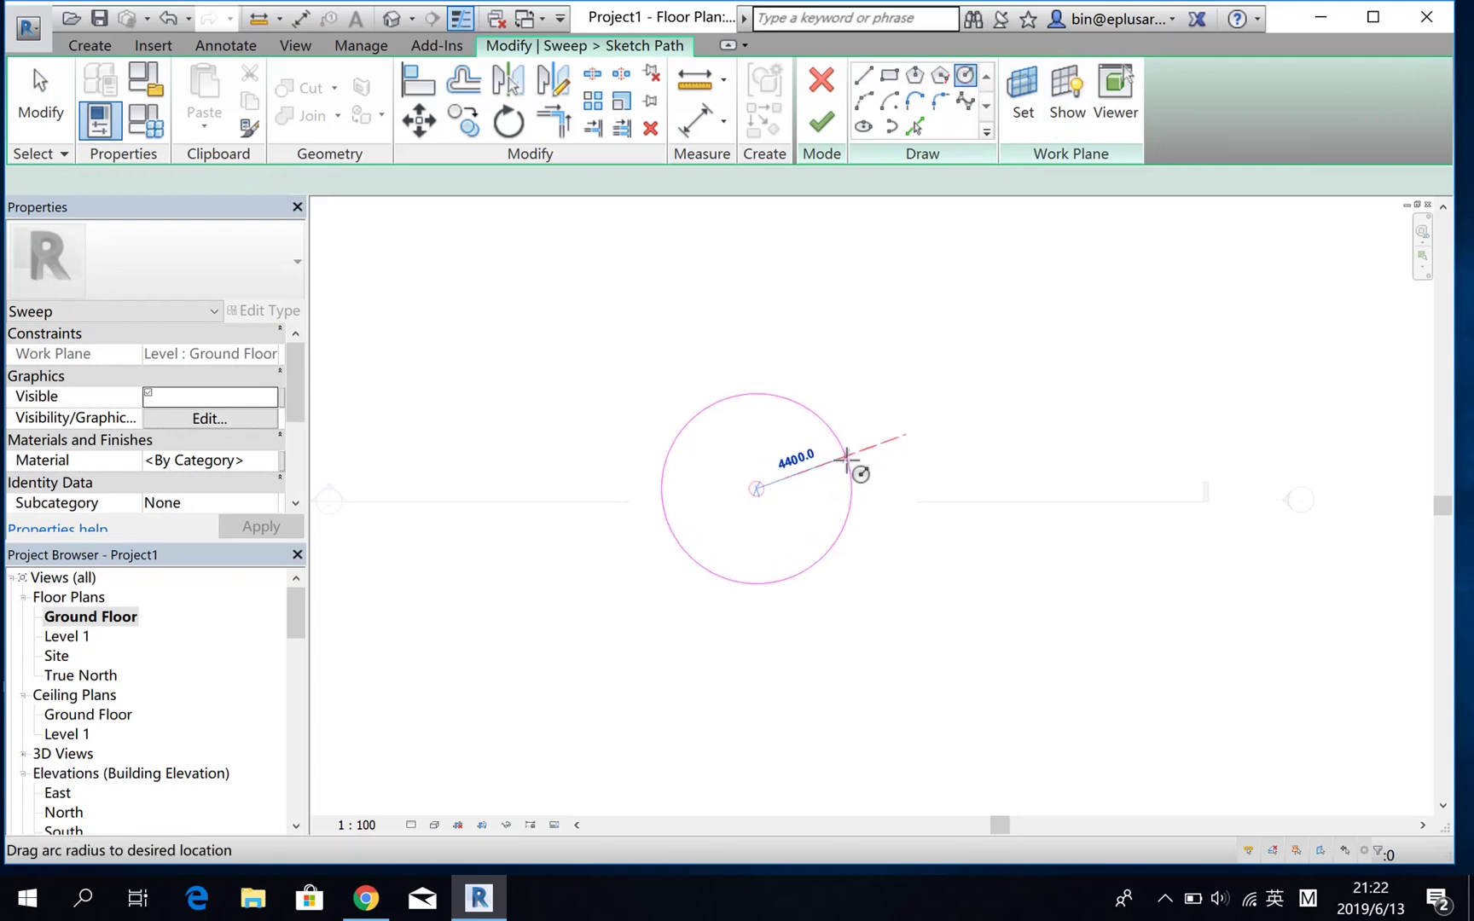
{"action": "left_click", "coordinate": [862, 460]}
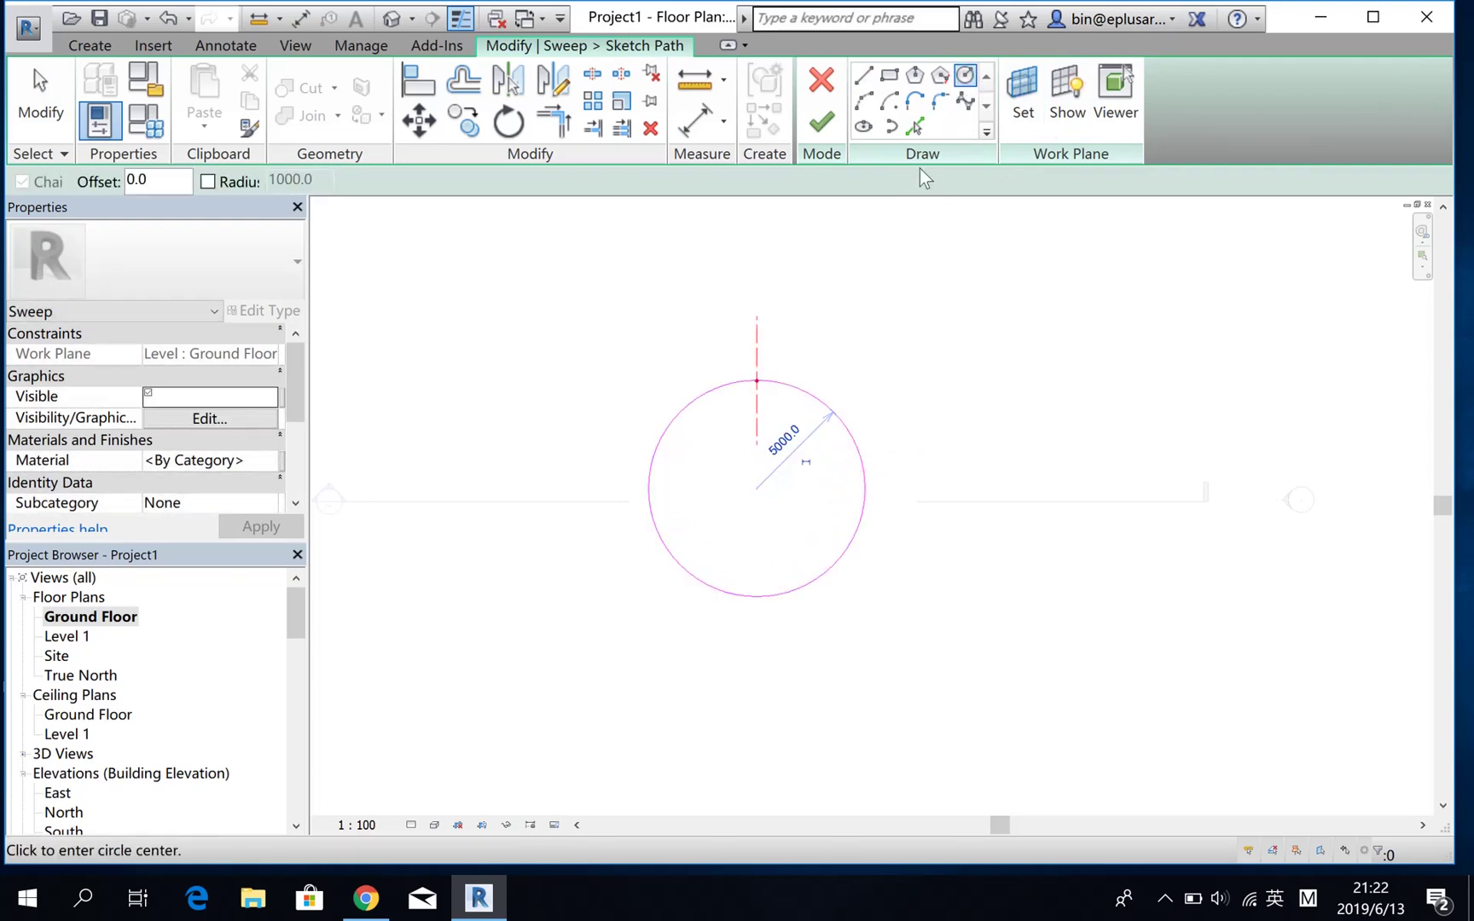
{"action": "left_click", "coordinate": [825, 466]}
Label the radius dimension with a Radius instance parameter and finish the path
{"action": "left_click", "coordinate": [813, 438]}
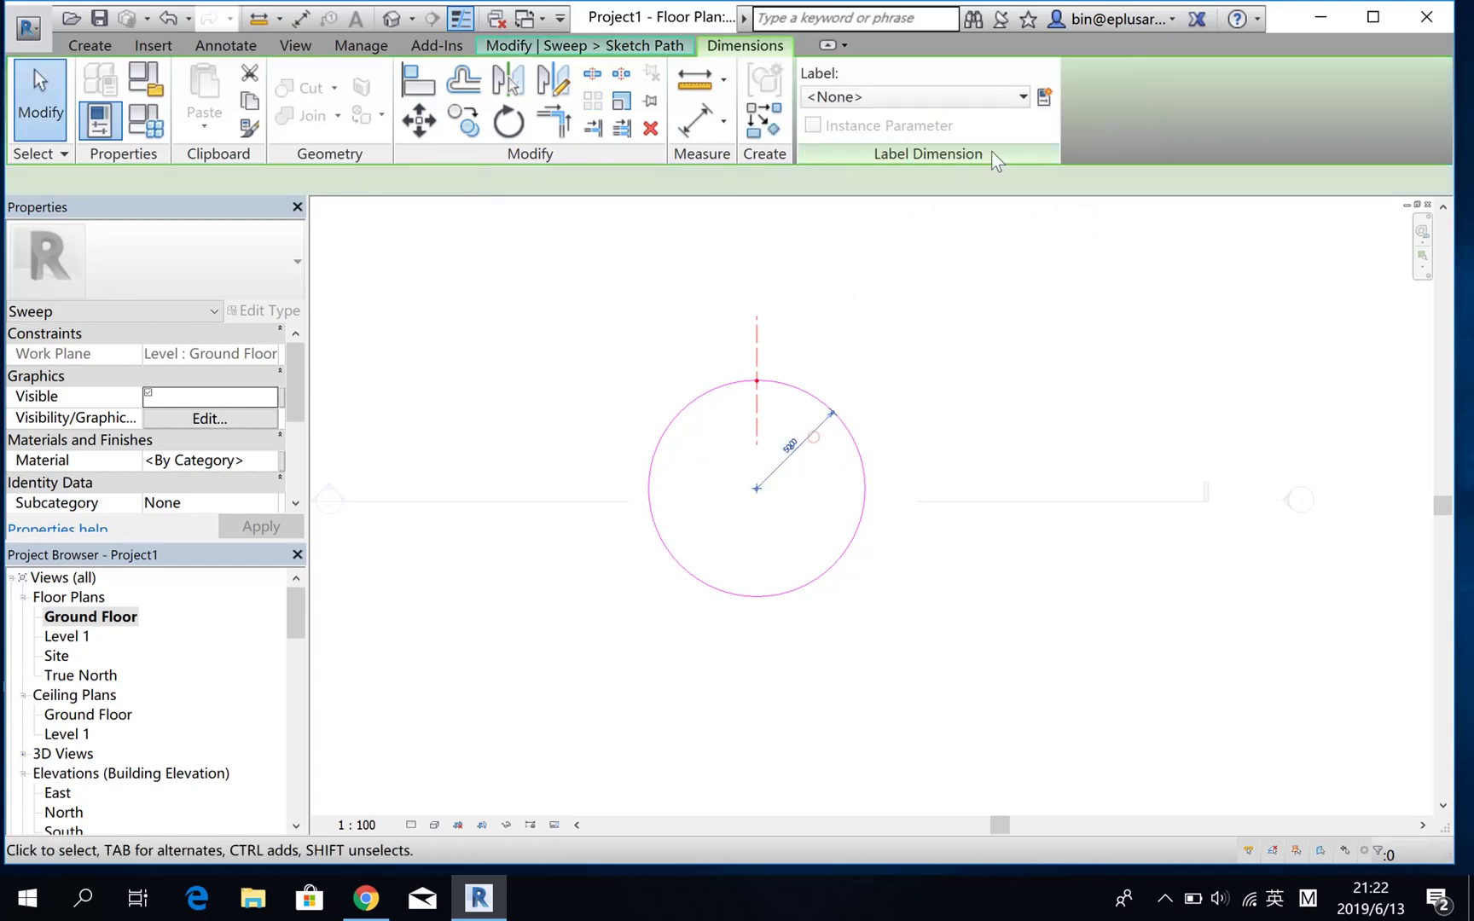
{"action": "left_click", "coordinate": [1041, 98]}
{"action": "type", "text": "Radius"}
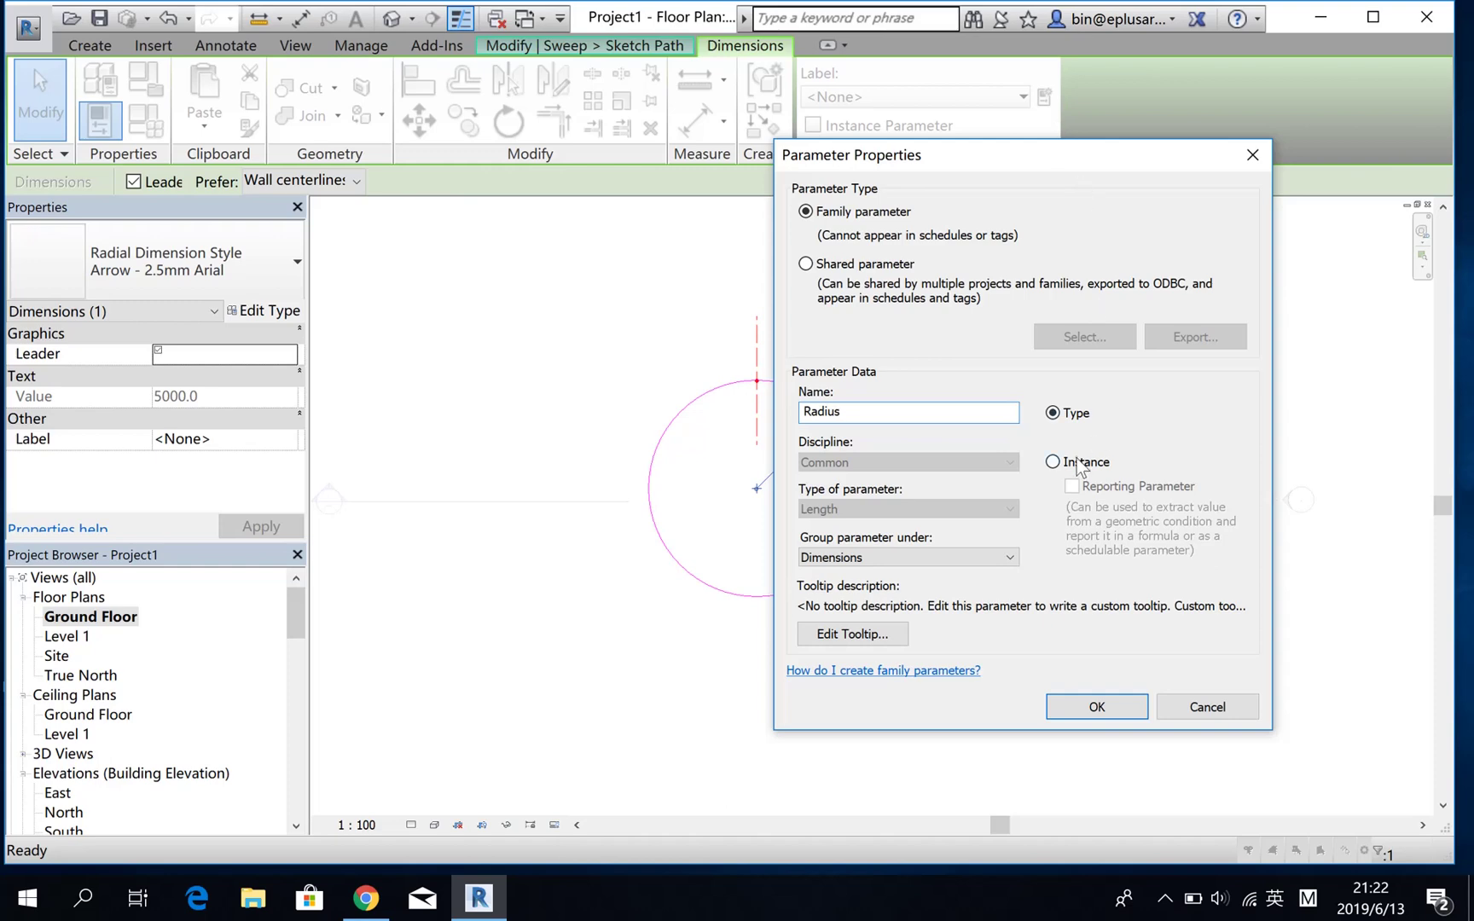
{"action": "left_click", "coordinate": [1077, 462]}
{"action": "left_click", "coordinate": [1082, 707]}
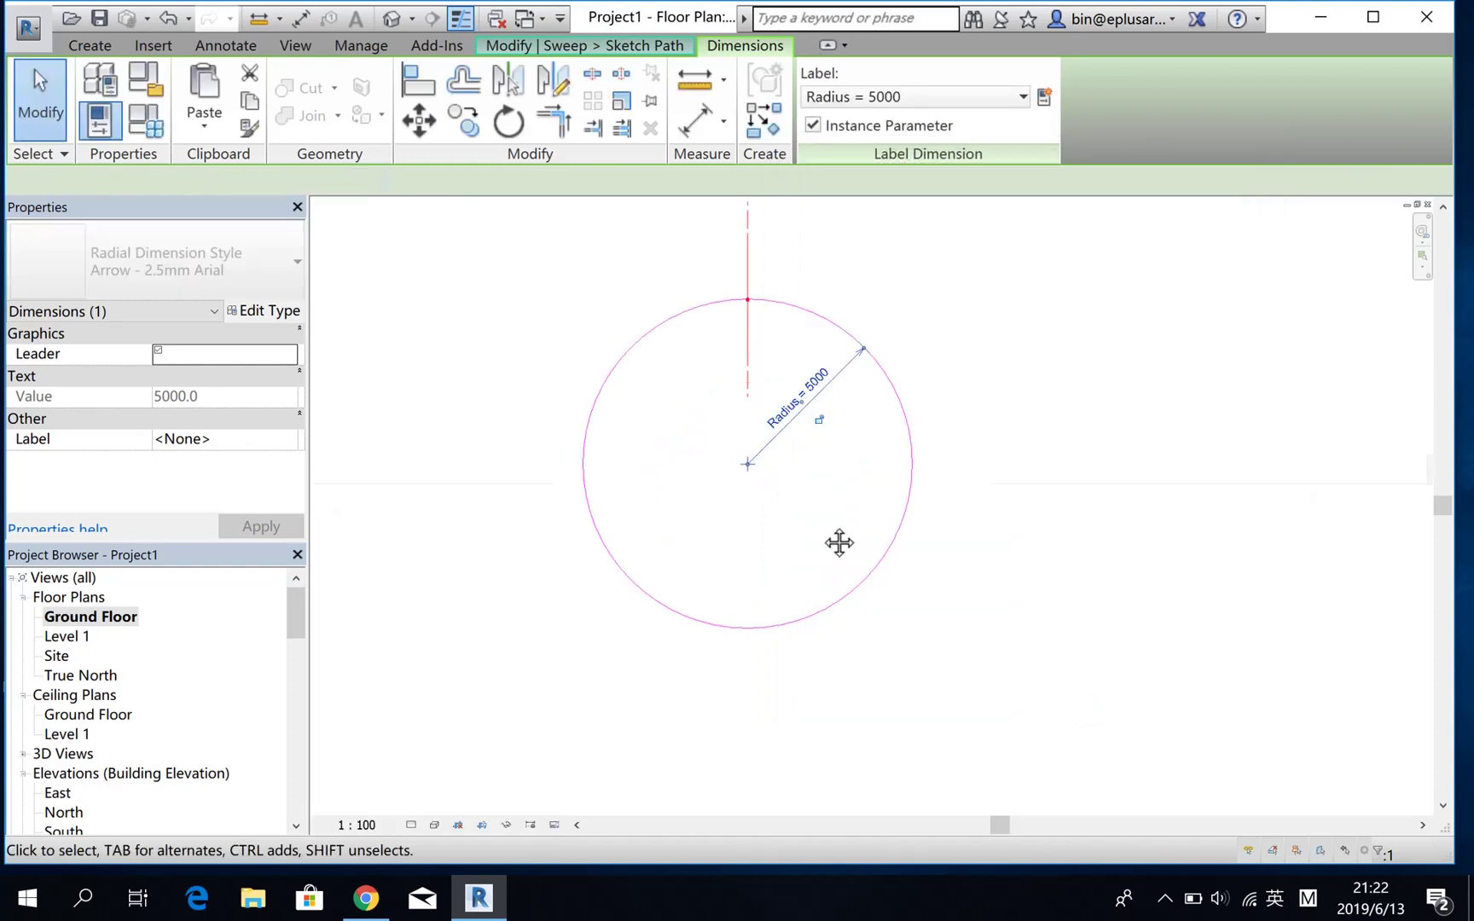
{"action": "left_click", "coordinate": [678, 45]}
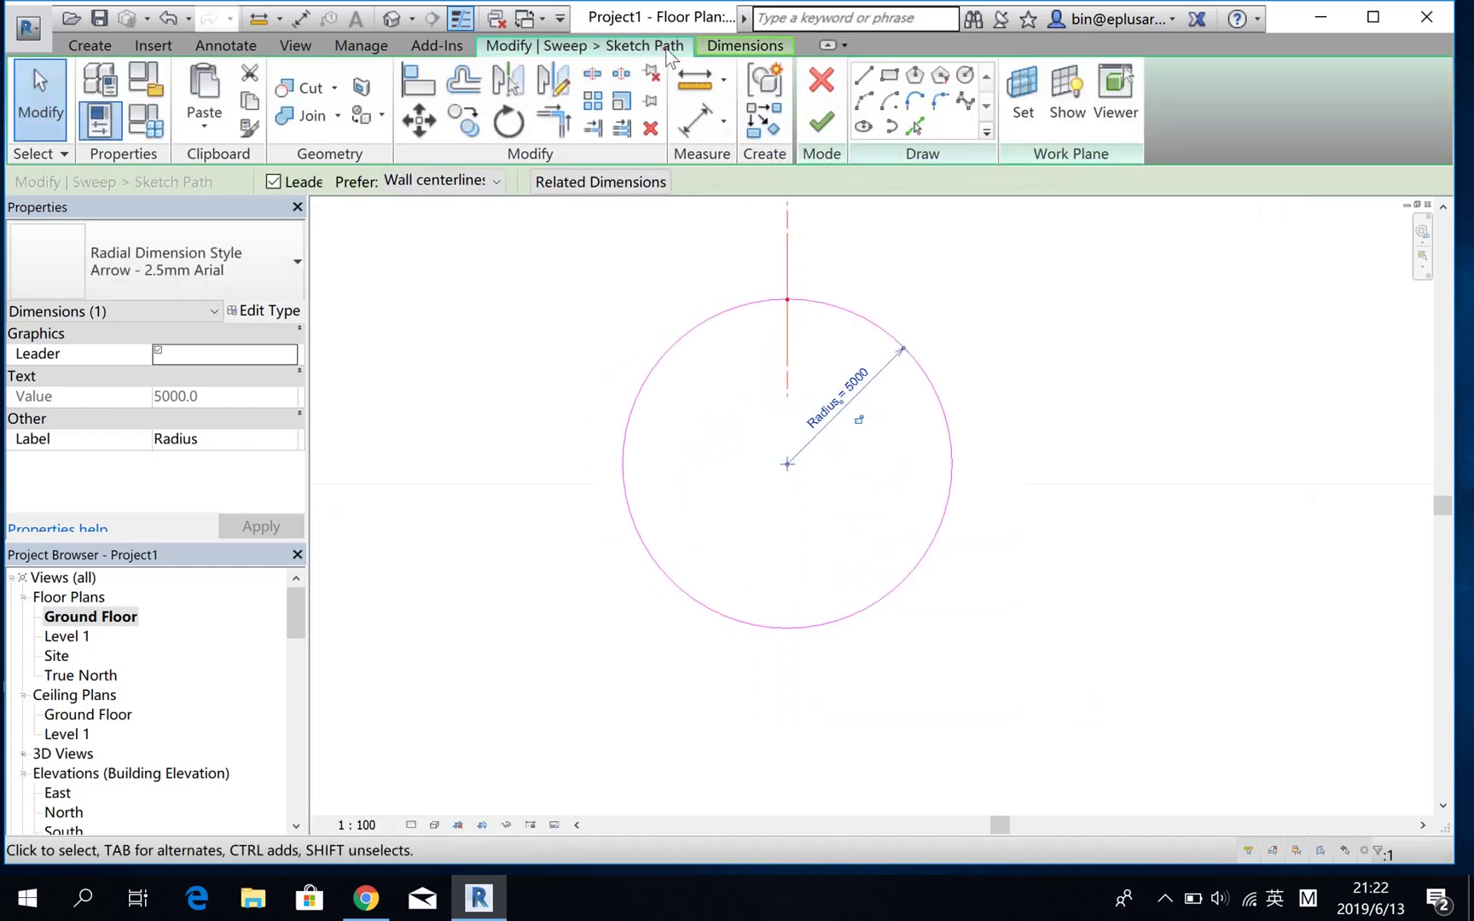
{"action": "left_click", "coordinate": [818, 113]}
In East elevation, sketch the profile's base line, 5000 vertical line and quarter arc
{"action": "left_click", "coordinate": [1221, 128]}
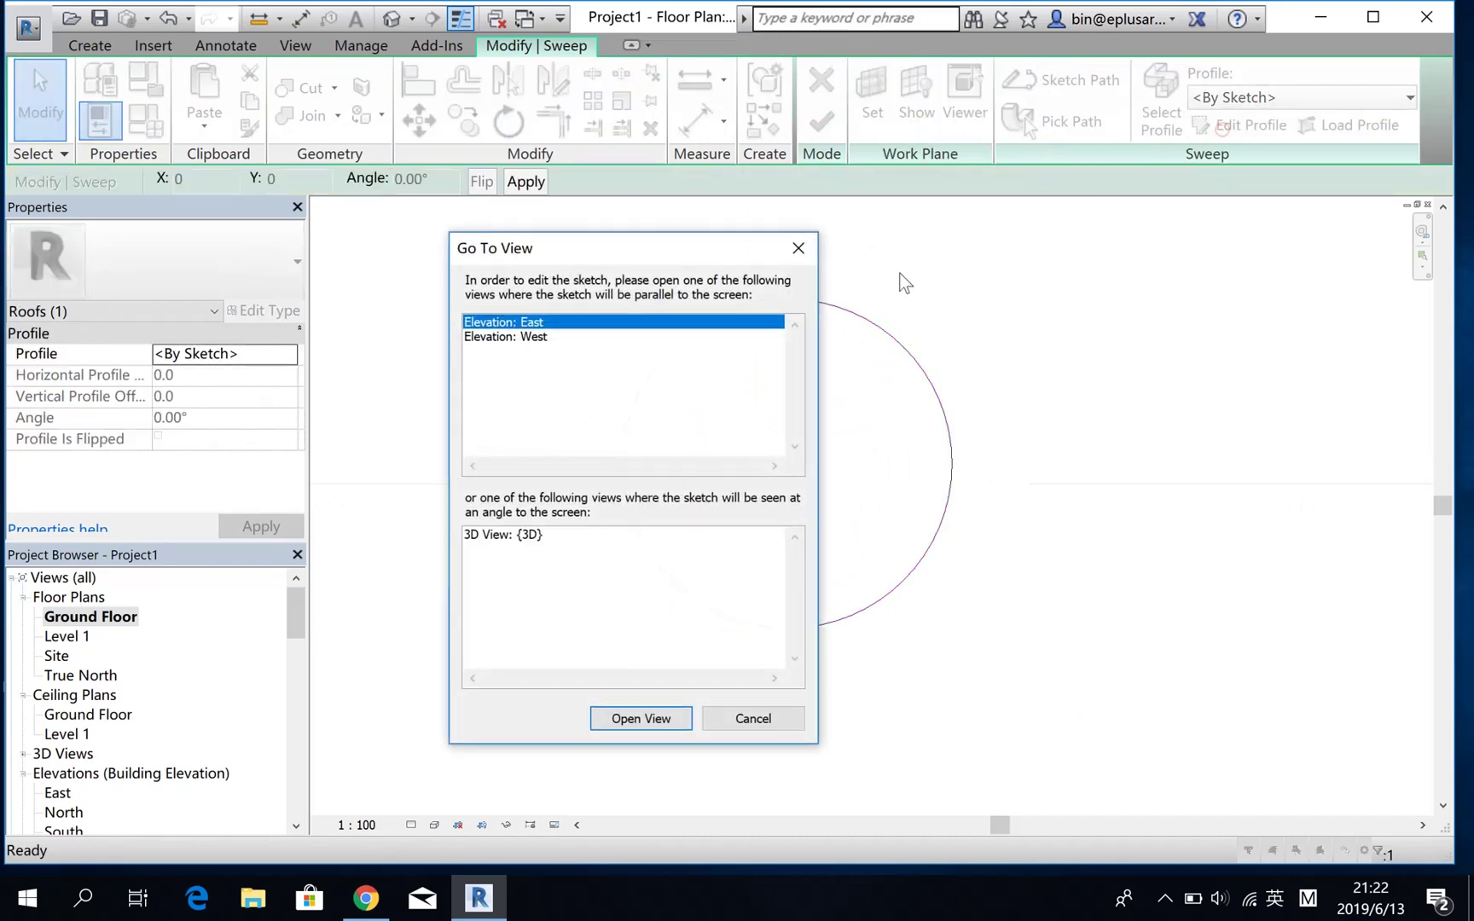
{"action": "left_click", "coordinate": [641, 718]}
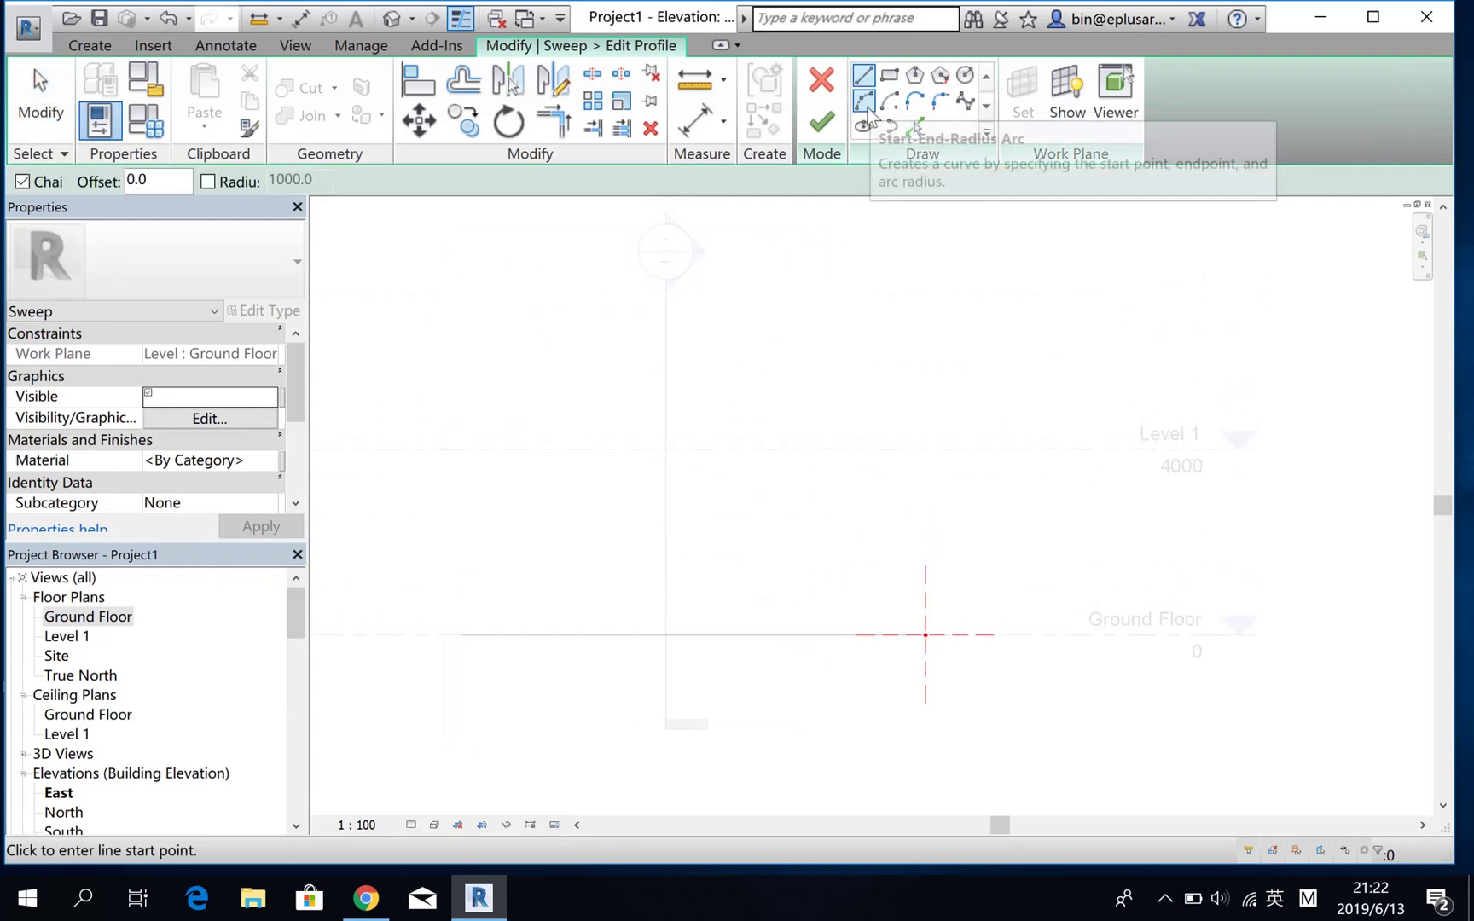
{"action": "left_click", "coordinate": [926, 634]}
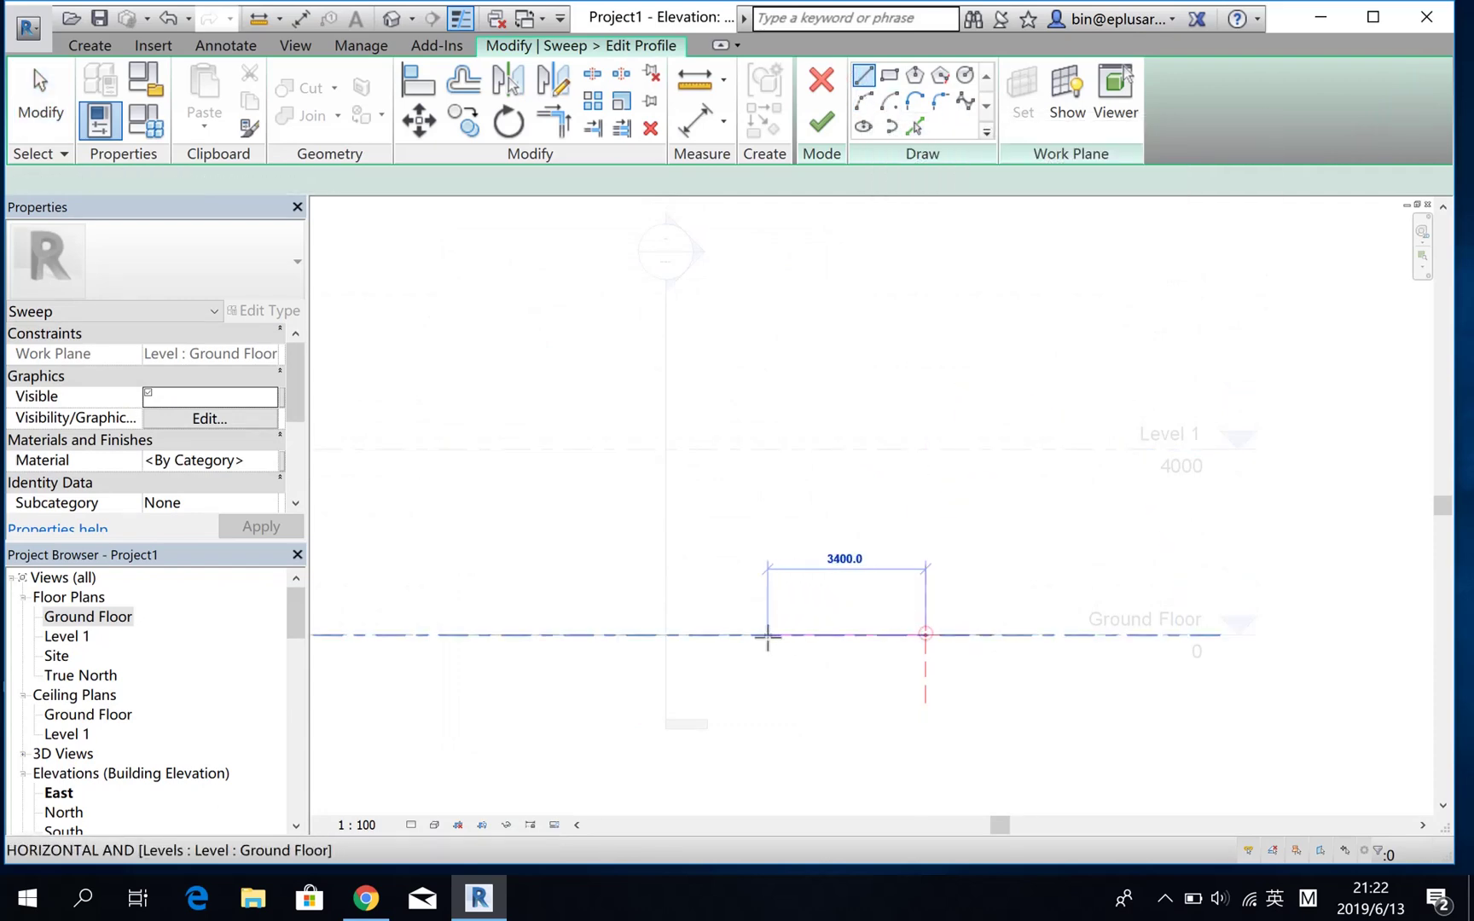
{"action": "left_click", "coordinate": [691, 632]}
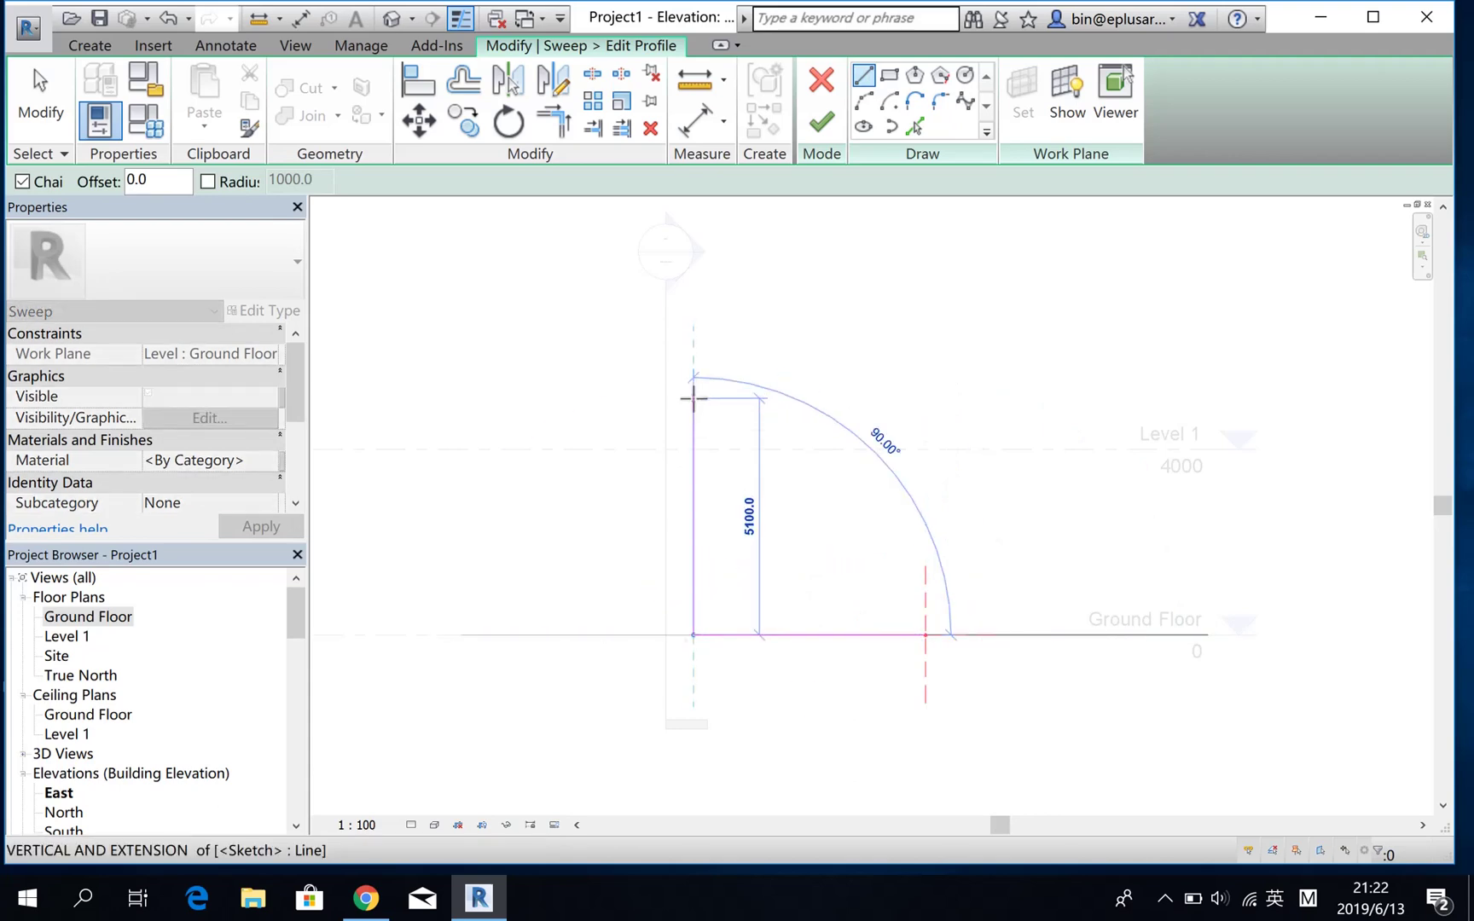
{"action": "left_click", "coordinate": [692, 401]}
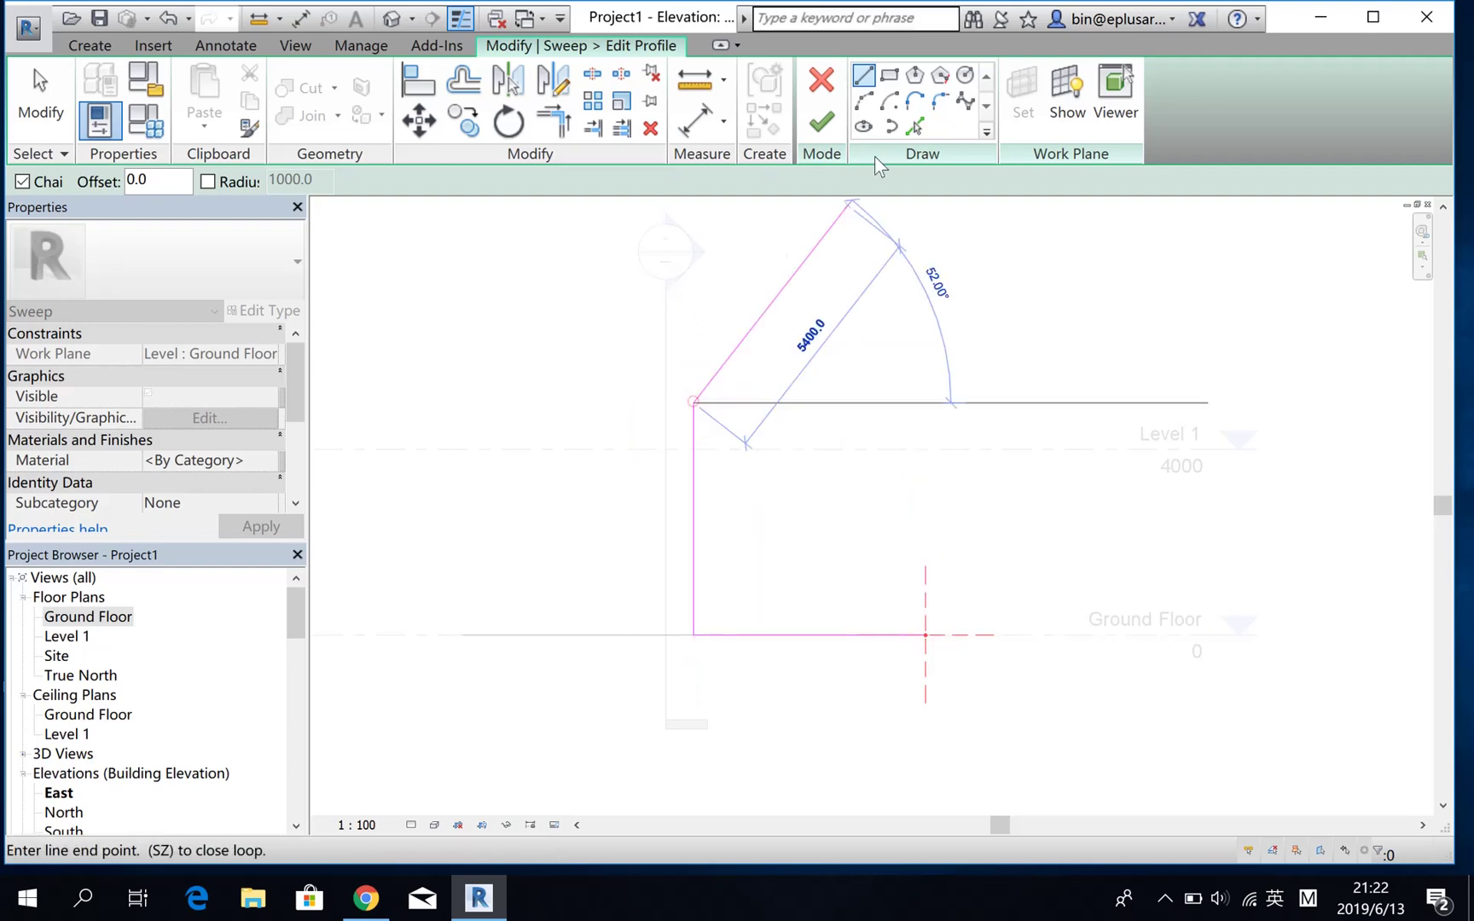
{"action": "left_click", "coordinate": [863, 100]}
{"action": "left_click", "coordinate": [925, 634]}
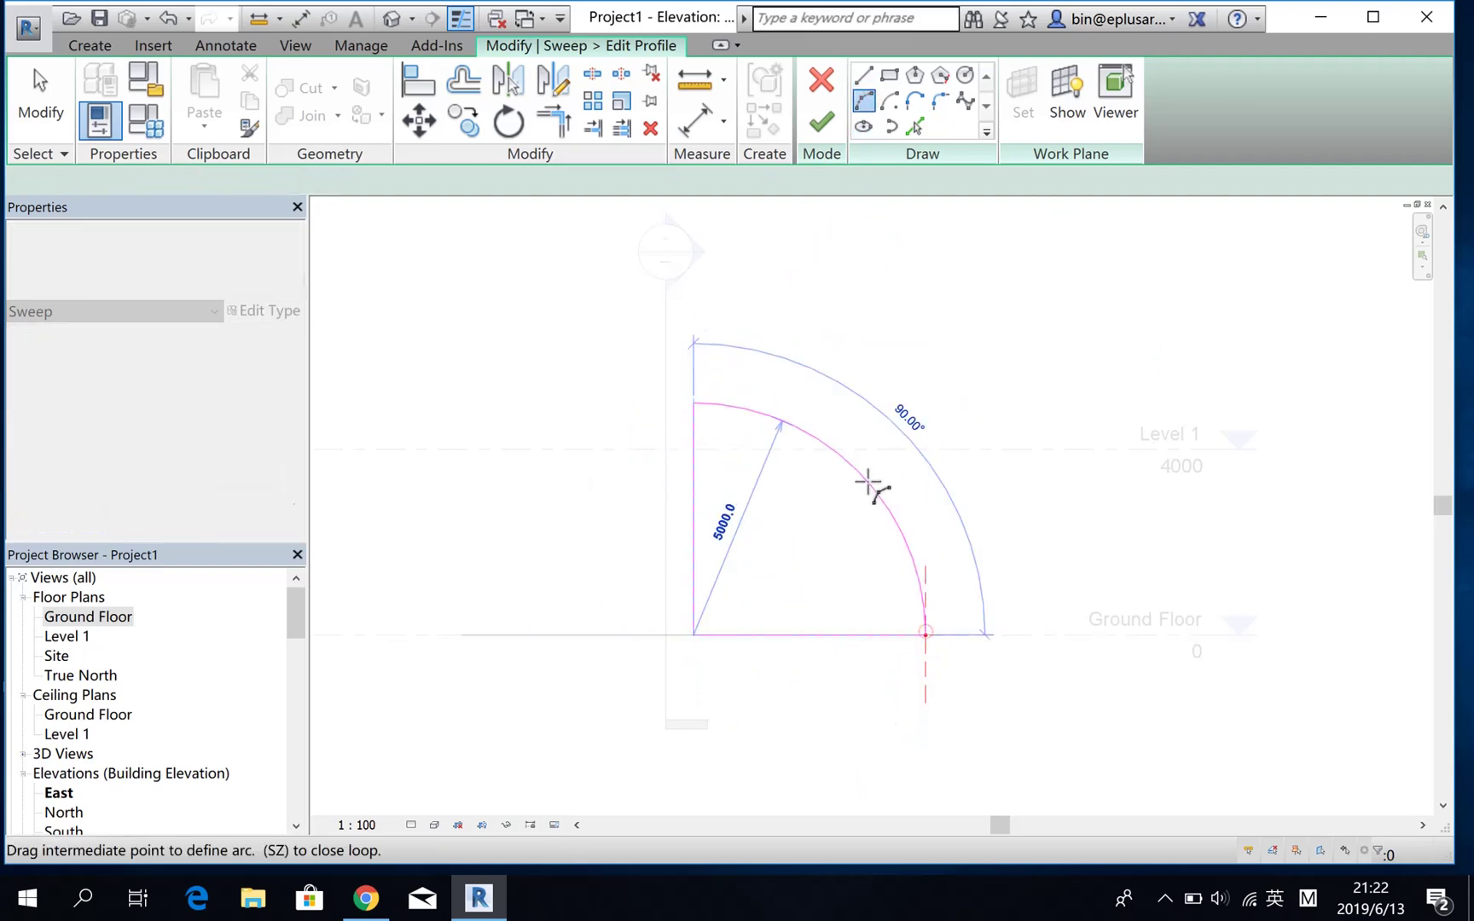
{"action": "left_click", "coordinate": [868, 483]}
{"action": "key", "text": "Escape"}
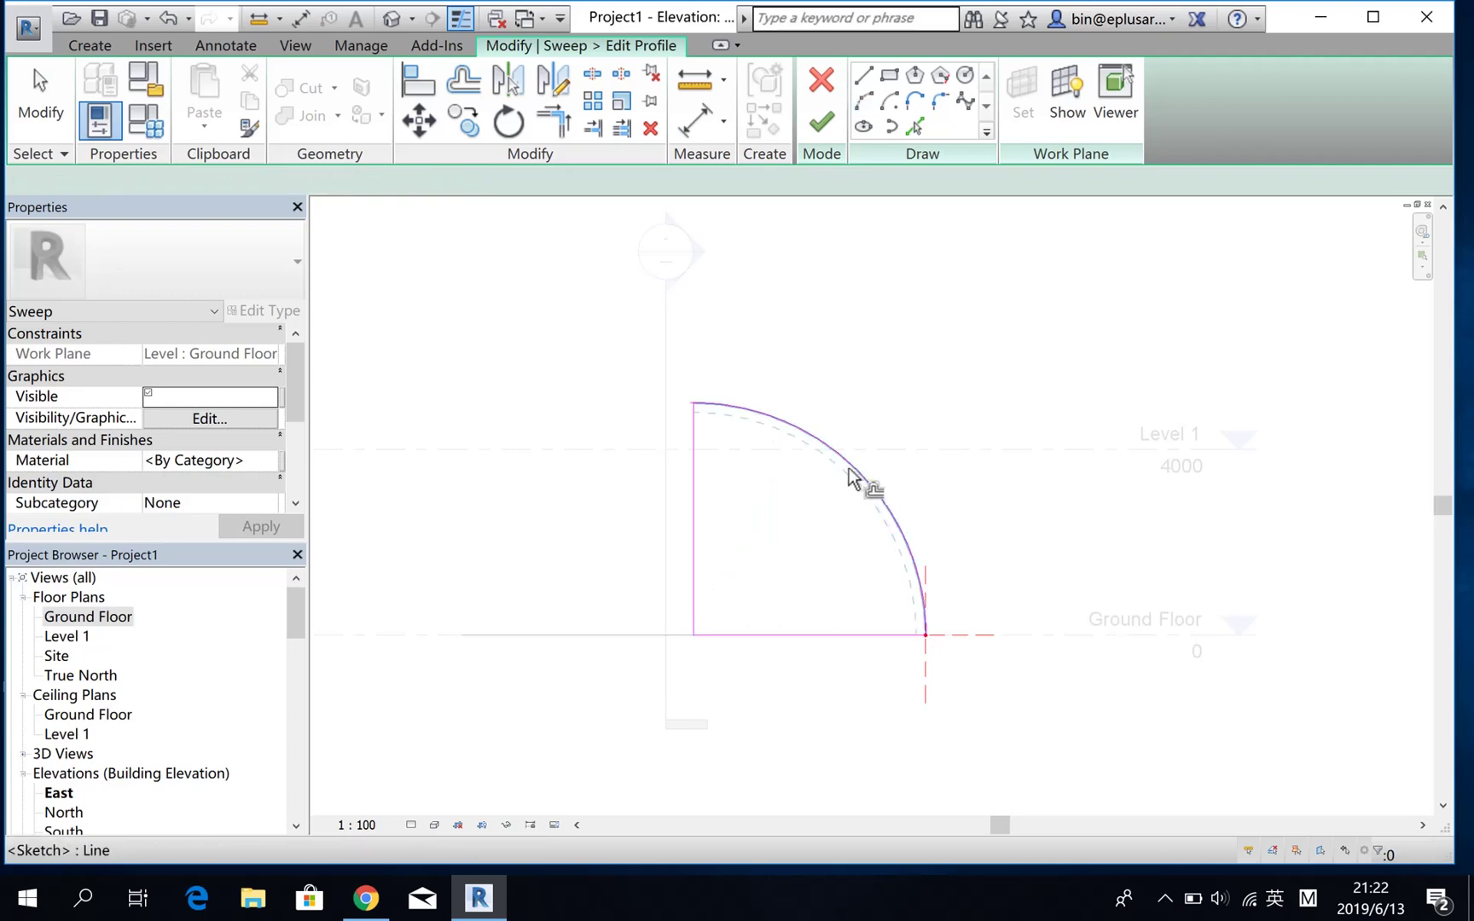
Offset the arc 200, trim the base corner, and finish the profile sketch
{"action": "key", "text": "o"}
{"action": "key", "text": "f"}
{"action": "scroll", "coordinate": [734, 431], "scroll_direction": "up", "scroll_amount": 5}
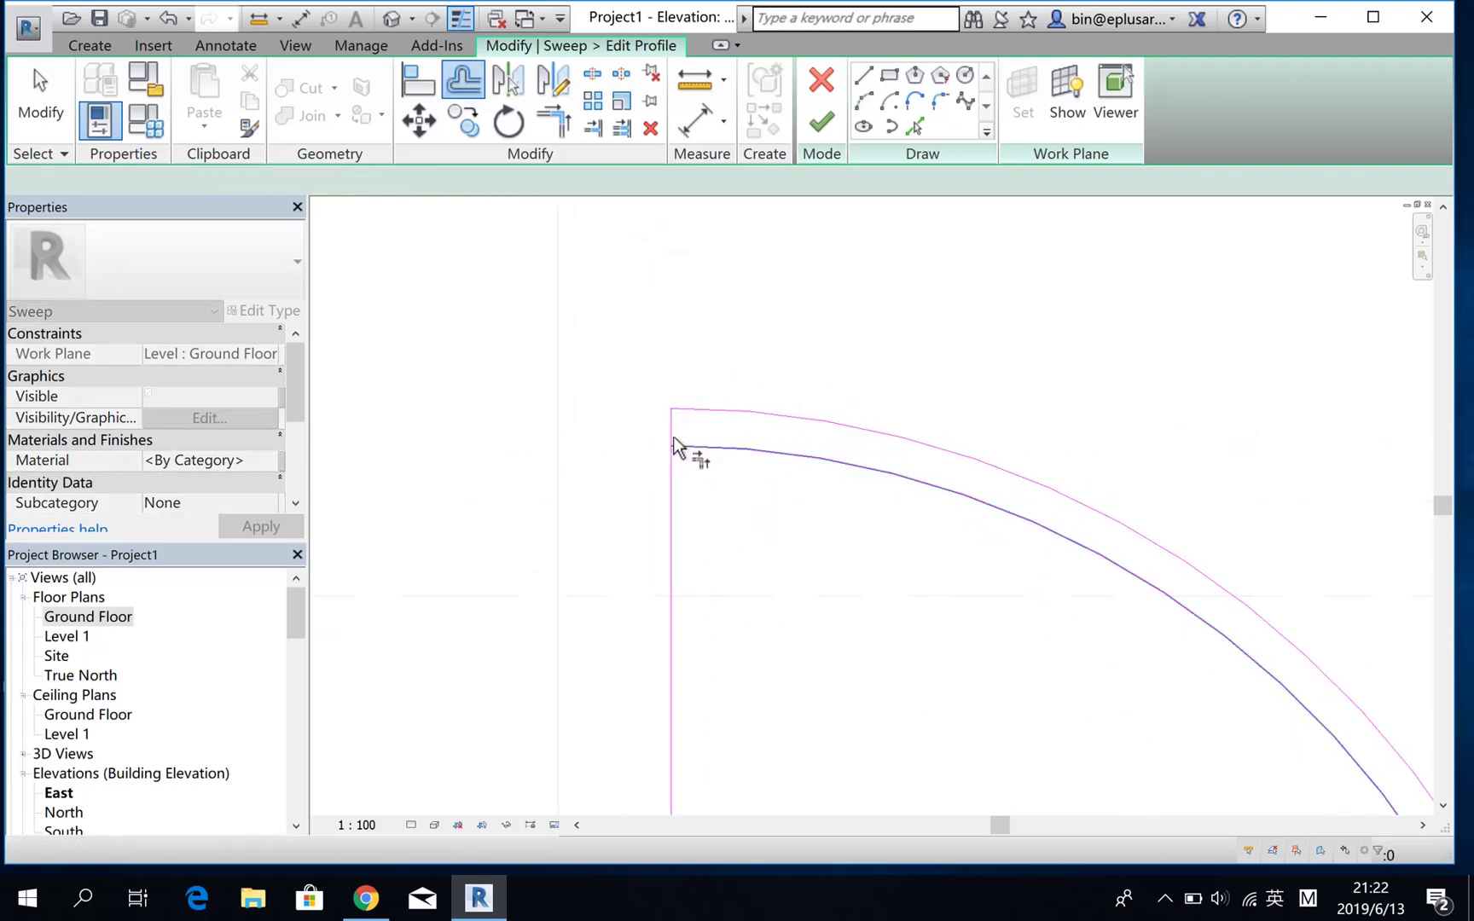
{"action": "left_click", "coordinate": [673, 446]}
{"action": "key", "text": "t"}
{"action": "key", "text": "r"}
{"action": "scroll", "coordinate": [1028, 648], "scroll_direction": "down", "scroll_amount": 2}
{"action": "scroll", "coordinate": [1048, 536], "scroll_direction": "down", "scroll_amount": 2}
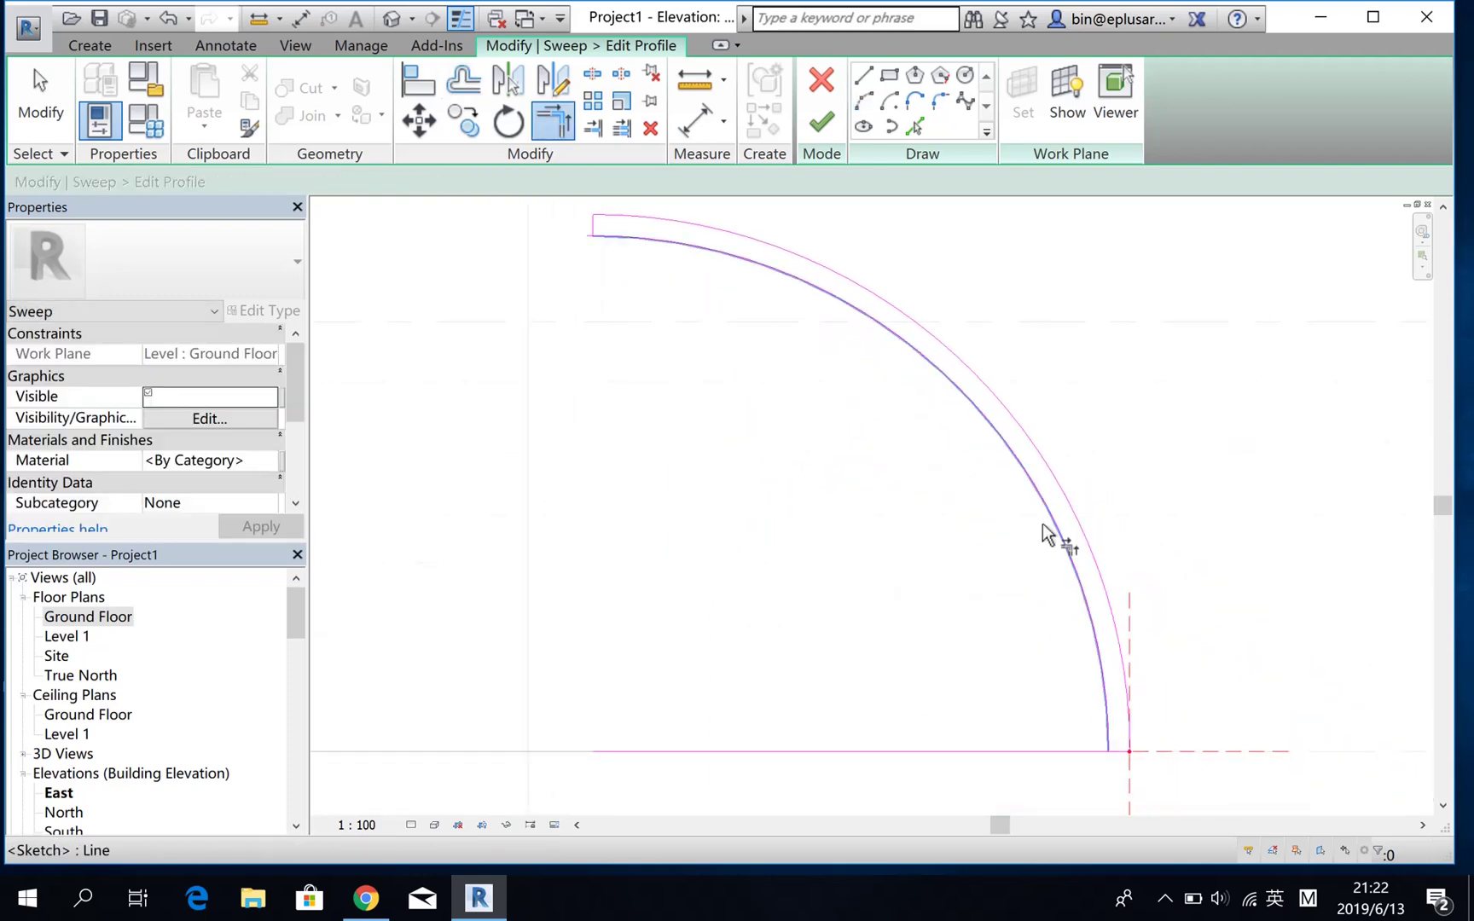
{"action": "scroll", "coordinate": [957, 555], "scroll_direction": "up", "scroll_amount": 2}
{"action": "scroll", "coordinate": [983, 583], "scroll_direction": "up", "scroll_amount": 2}
{"action": "left_click", "coordinate": [990, 599]}
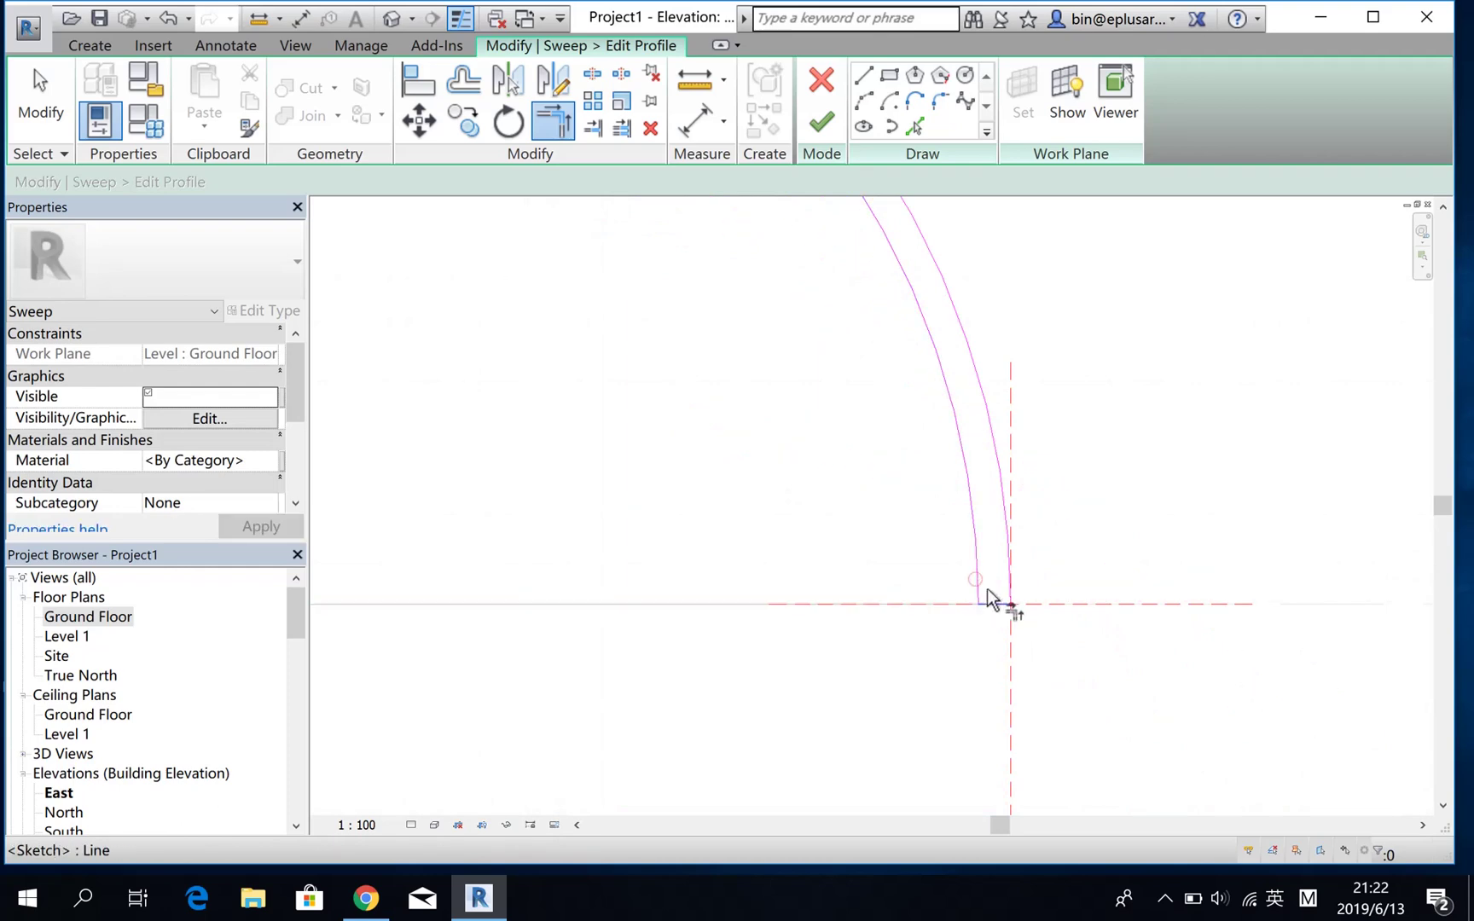
{"action": "left_click", "coordinate": [979, 587]}
{"action": "scroll", "coordinate": [874, 531], "scroll_direction": "down", "scroll_amount": 3}
{"action": "middle_click_drag", "start_coordinate": [857, 570], "coordinate": [807, 511]}
{"action": "left_click", "coordinate": [812, 128]}
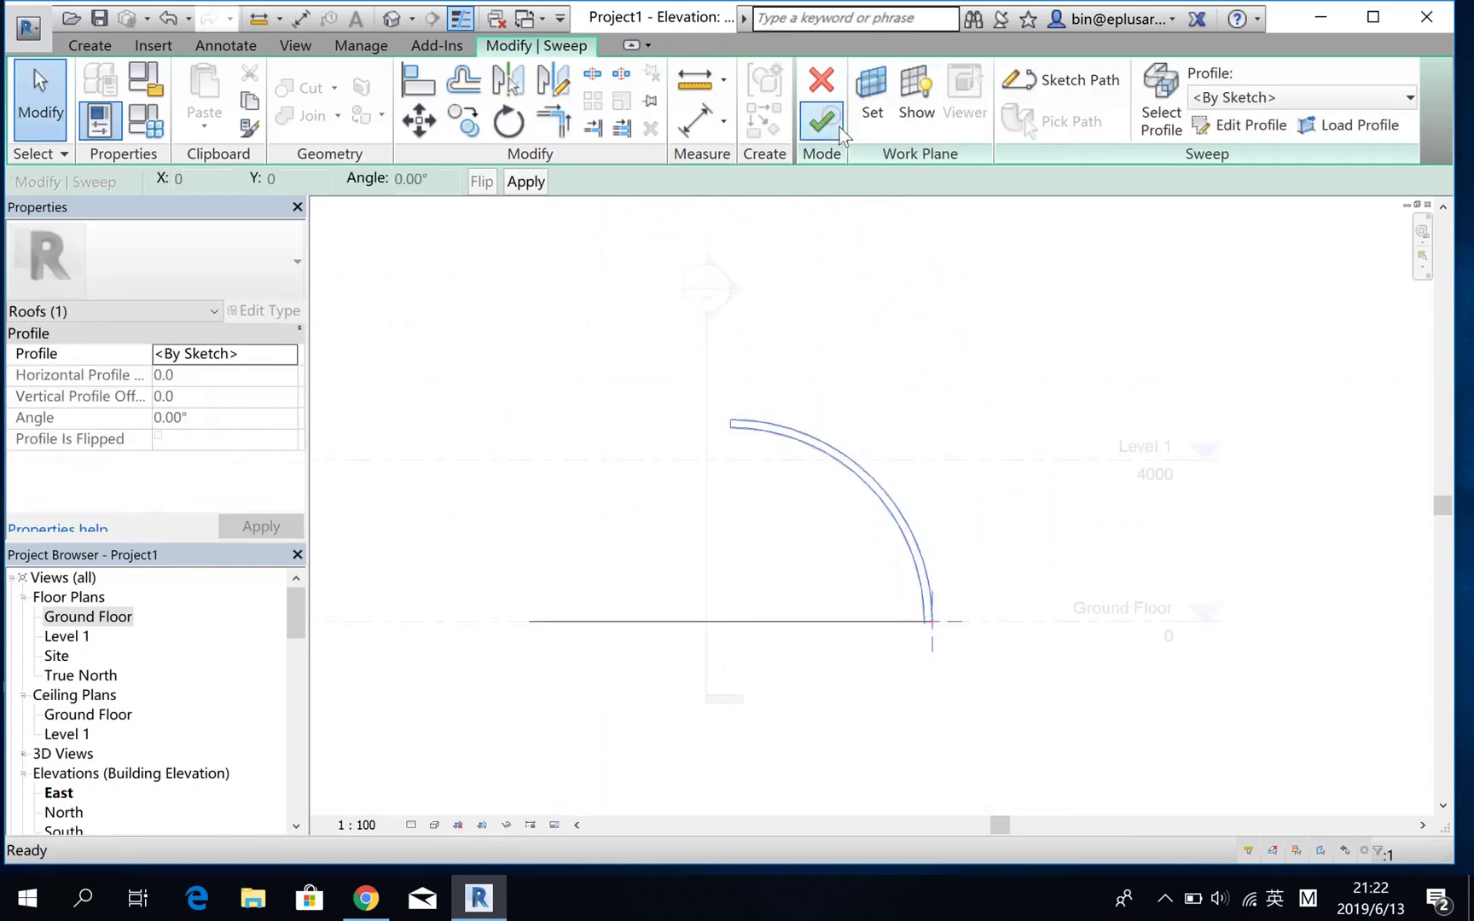
{"action": "left_click", "coordinate": [820, 119]}
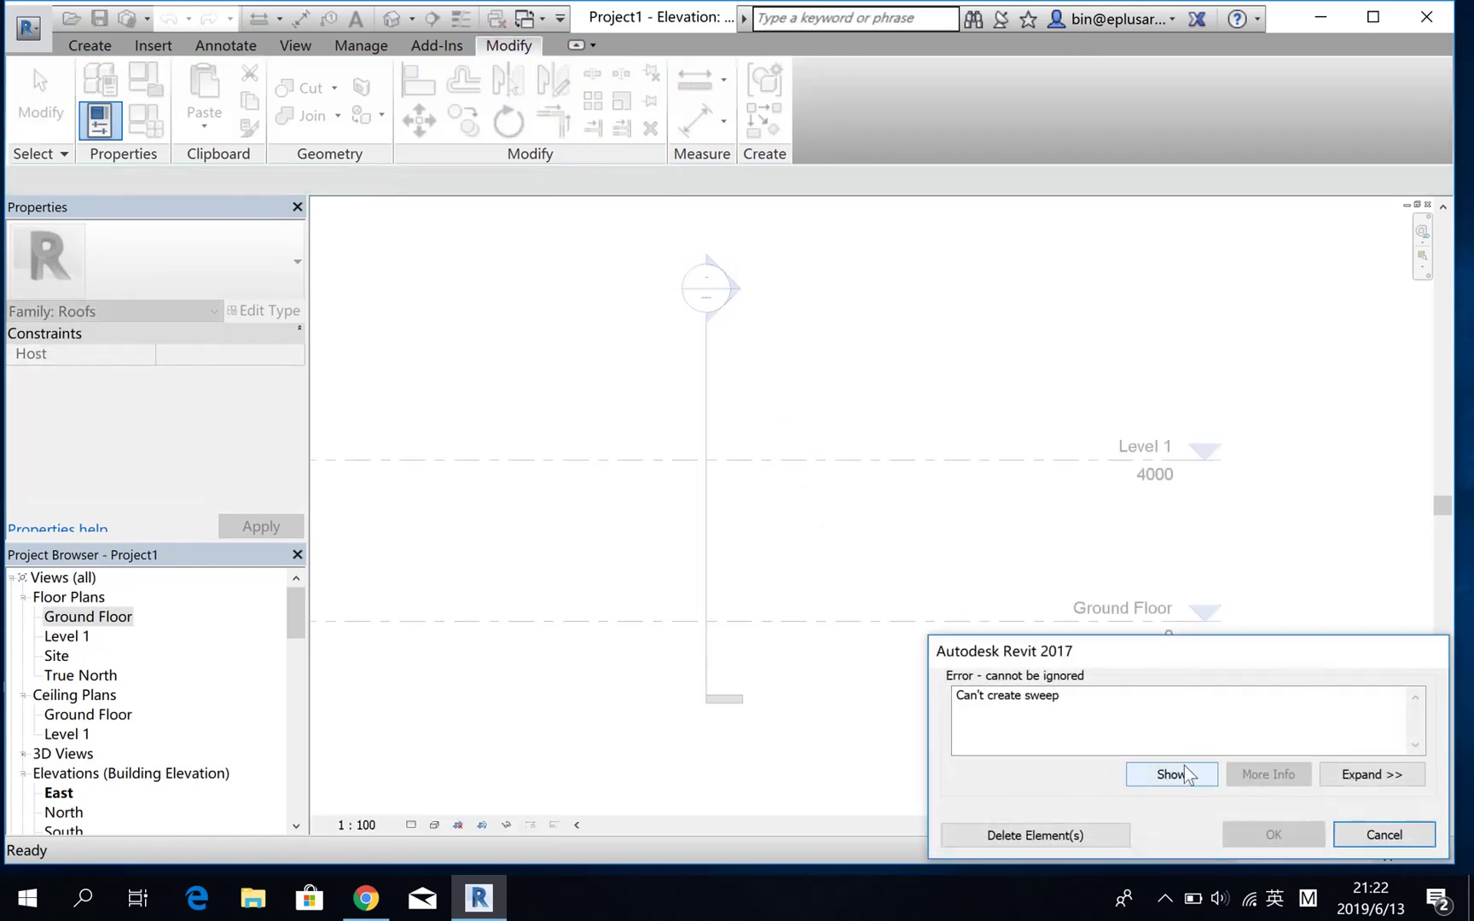
{"action": "left_click_drag", "start_coordinate": [1219, 656], "coordinate": [1101, 416]}
{"action": "left_click", "coordinate": [1242, 529]}
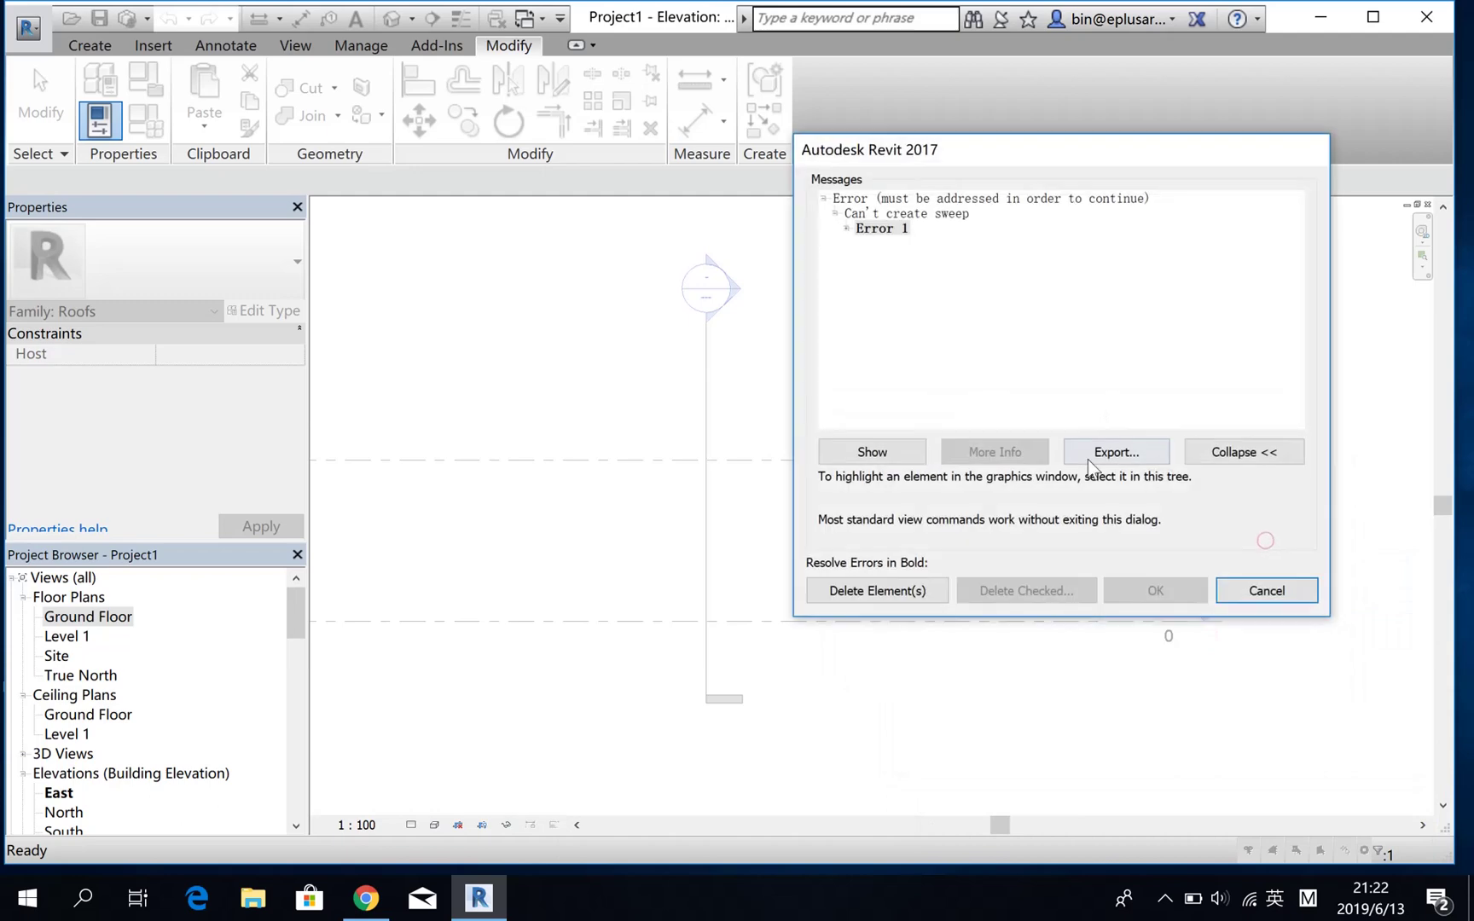
{"action": "left_click", "coordinate": [844, 230]}
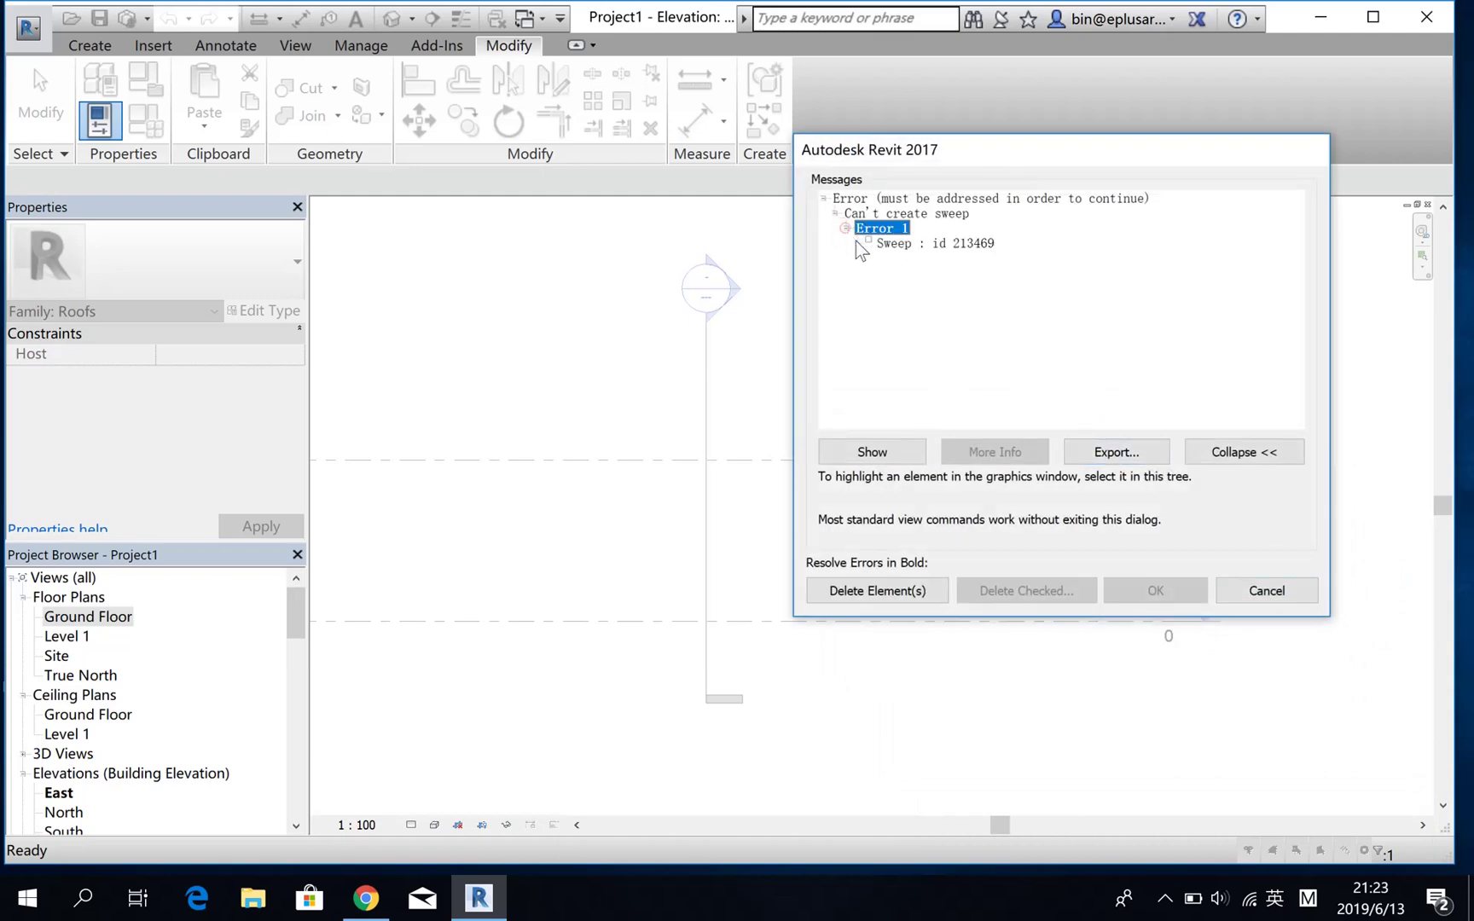
{"action": "left_click", "coordinate": [1256, 597]}
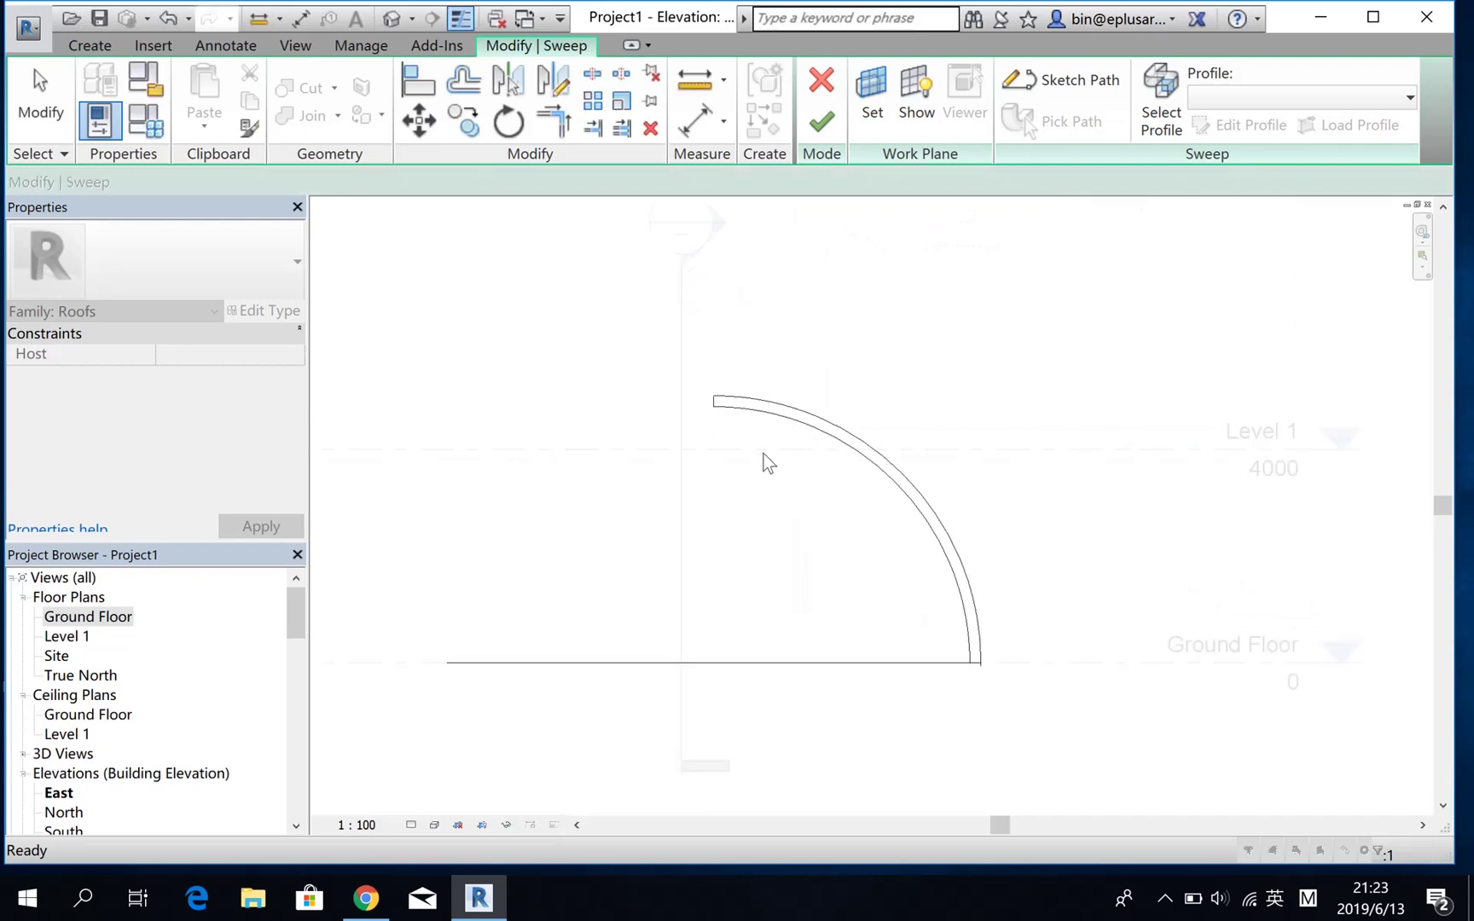
Reopen the sweep profile and try moving its vertical end line 100, then undo it
{"action": "left_click", "coordinate": [717, 409]}
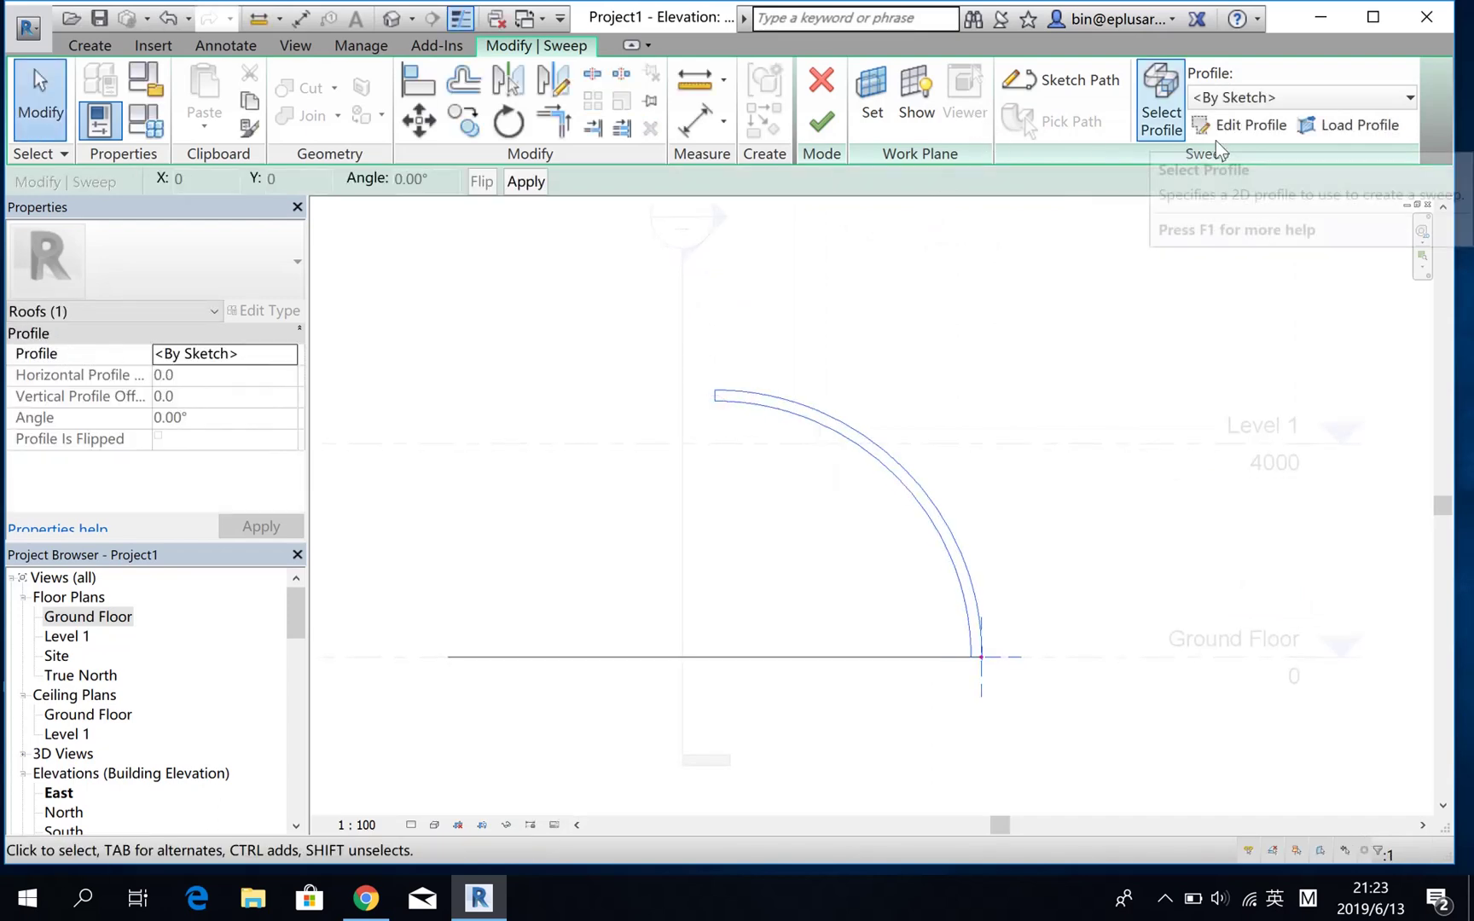
{"action": "left_click", "coordinate": [1243, 126]}
{"action": "scroll", "coordinate": [729, 418], "scroll_direction": "up", "scroll_amount": 5}
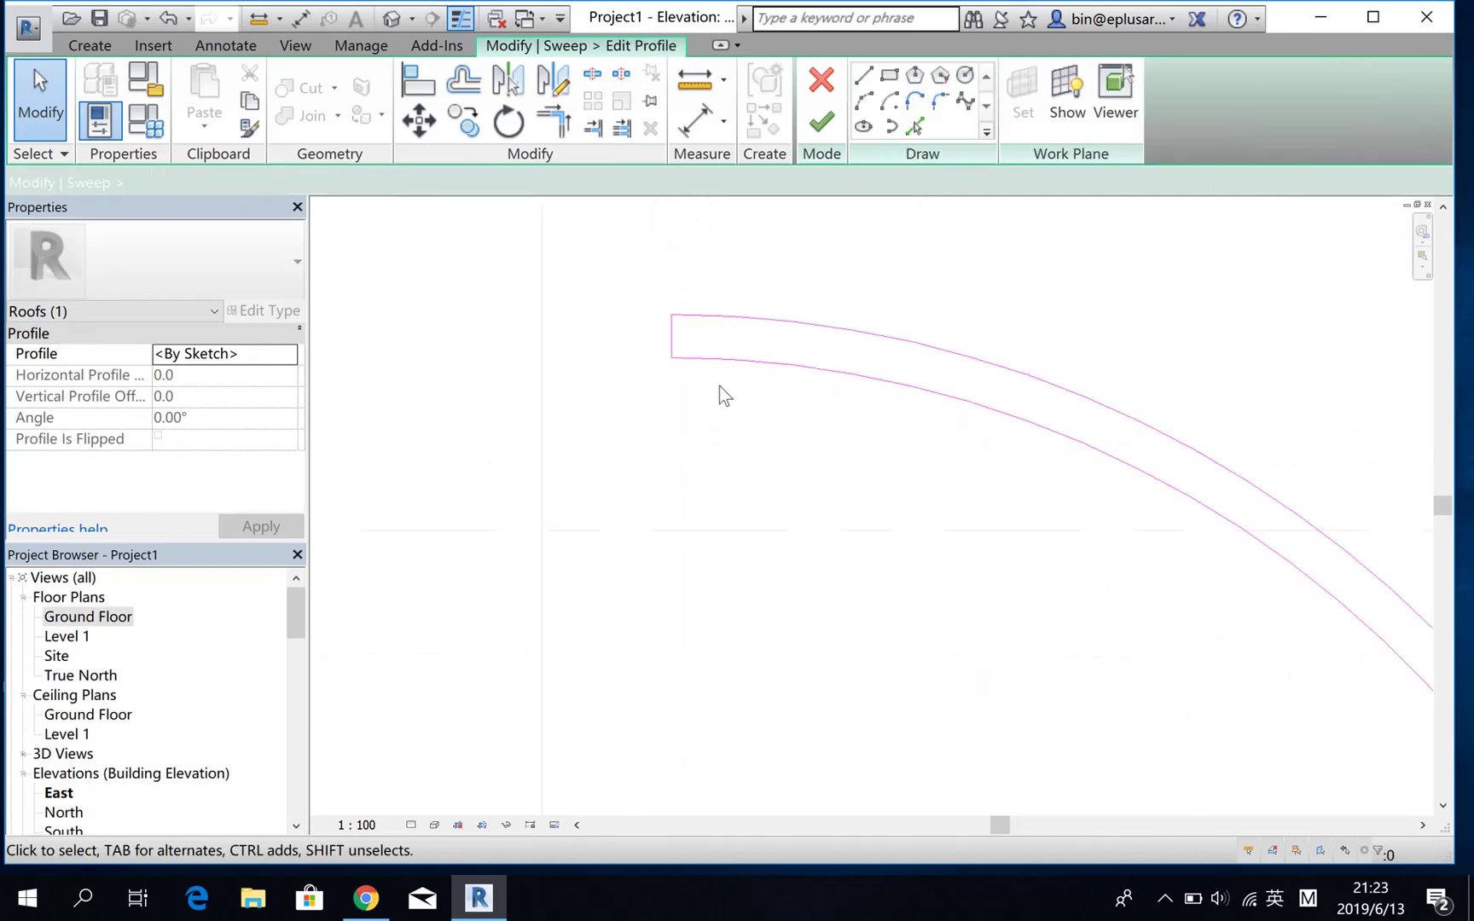
{"action": "scroll", "coordinate": [708, 374], "scroll_direction": "up", "scroll_amount": 2}
{"action": "scroll", "coordinate": [682, 362], "scroll_direction": "up", "scroll_amount": 2}
{"action": "left_click", "coordinate": [645, 354]}
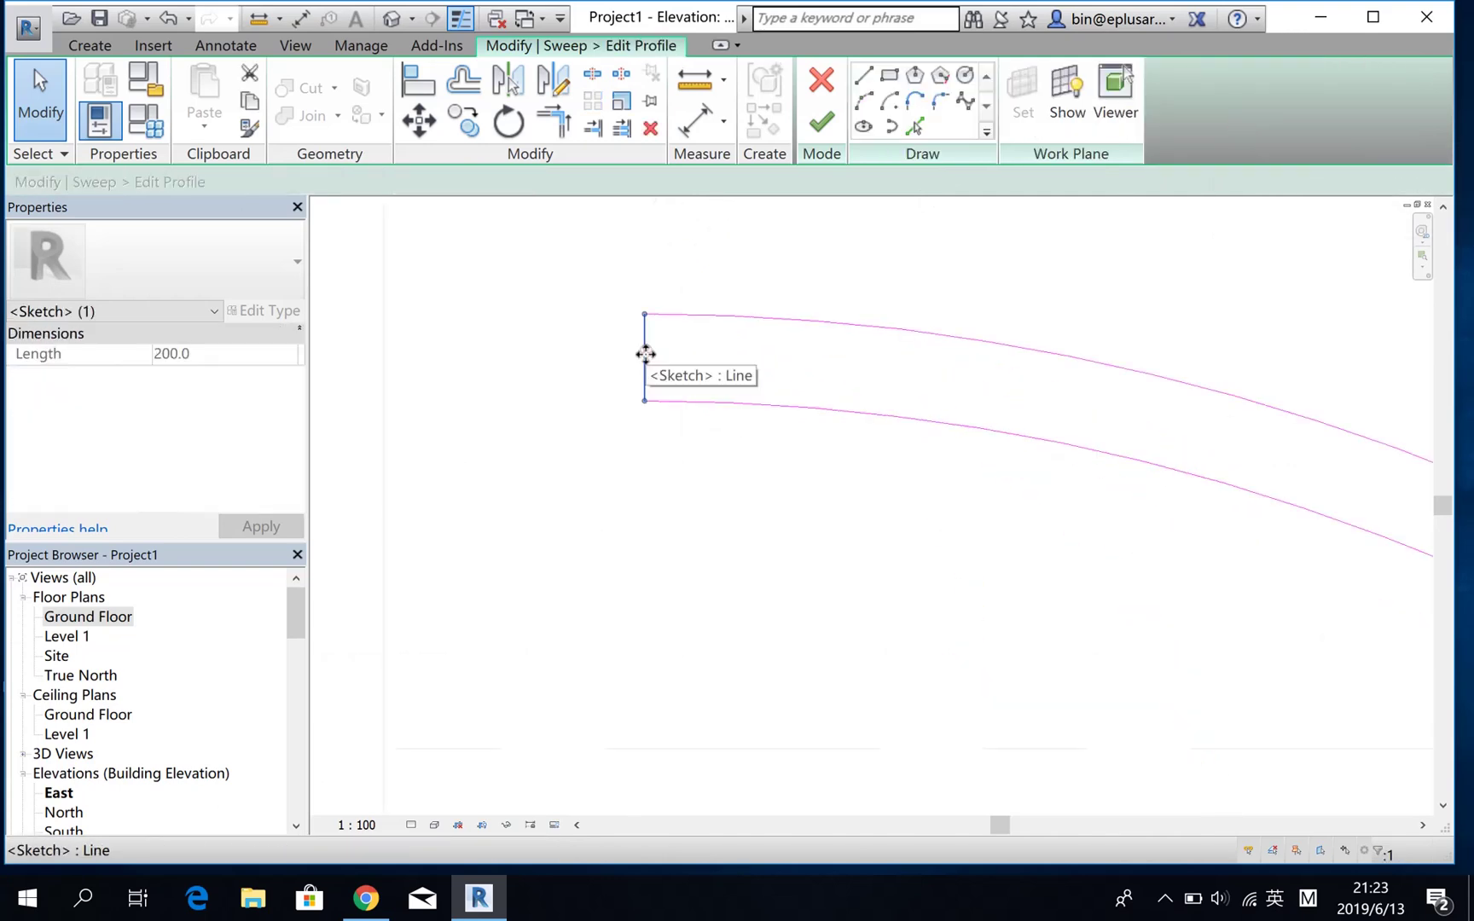
{"action": "key", "text": "m"}
{"action": "key", "text": "v"}
{"action": "left_click", "coordinate": [703, 362]}
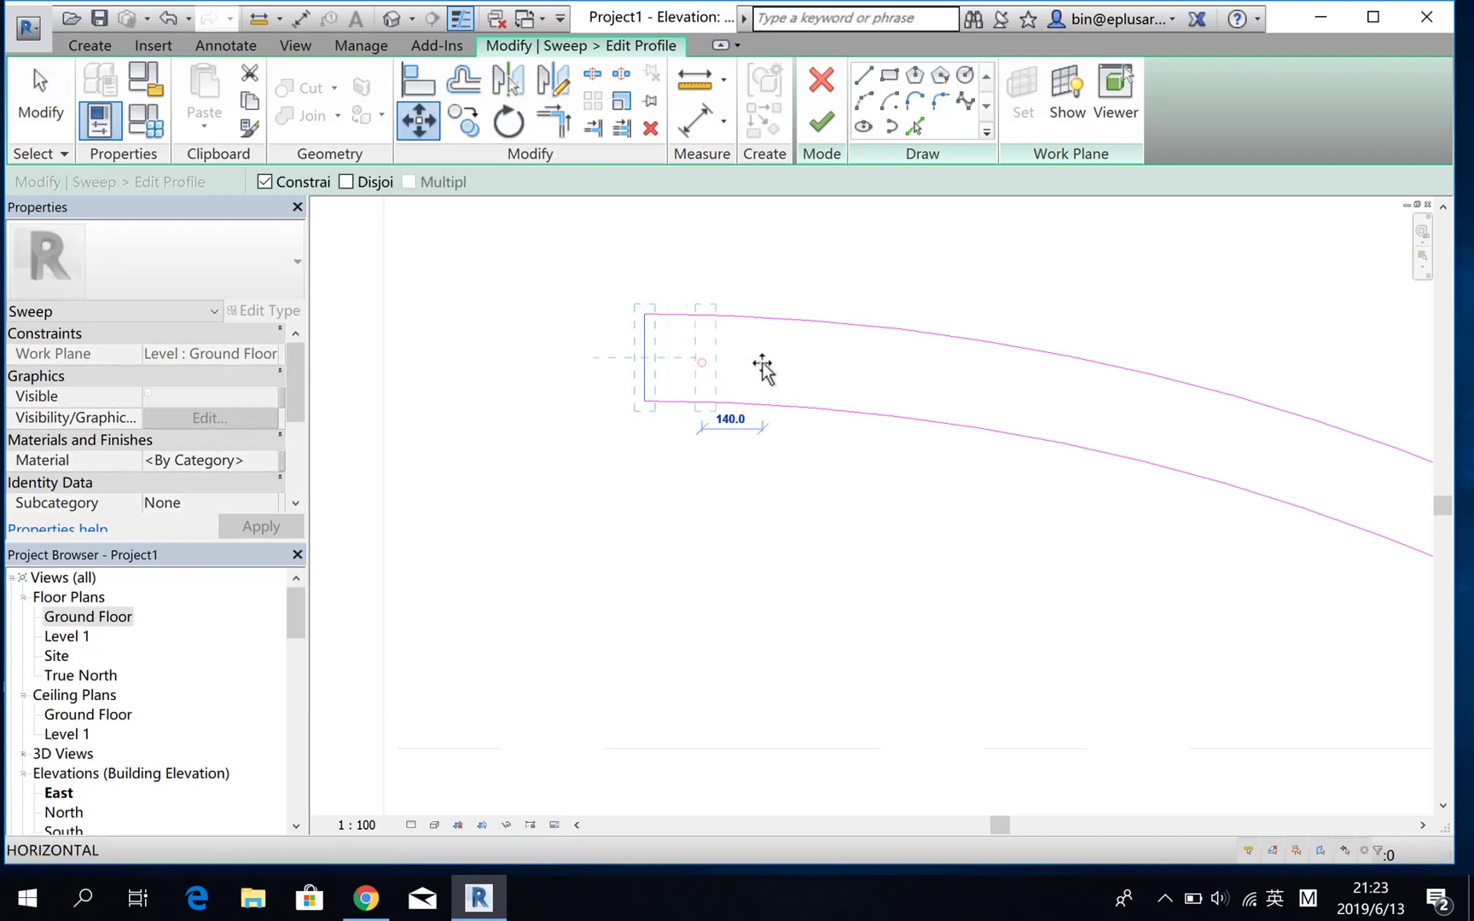
{"action": "type", "text": "10"}
{"action": "key", "text": "Return"}
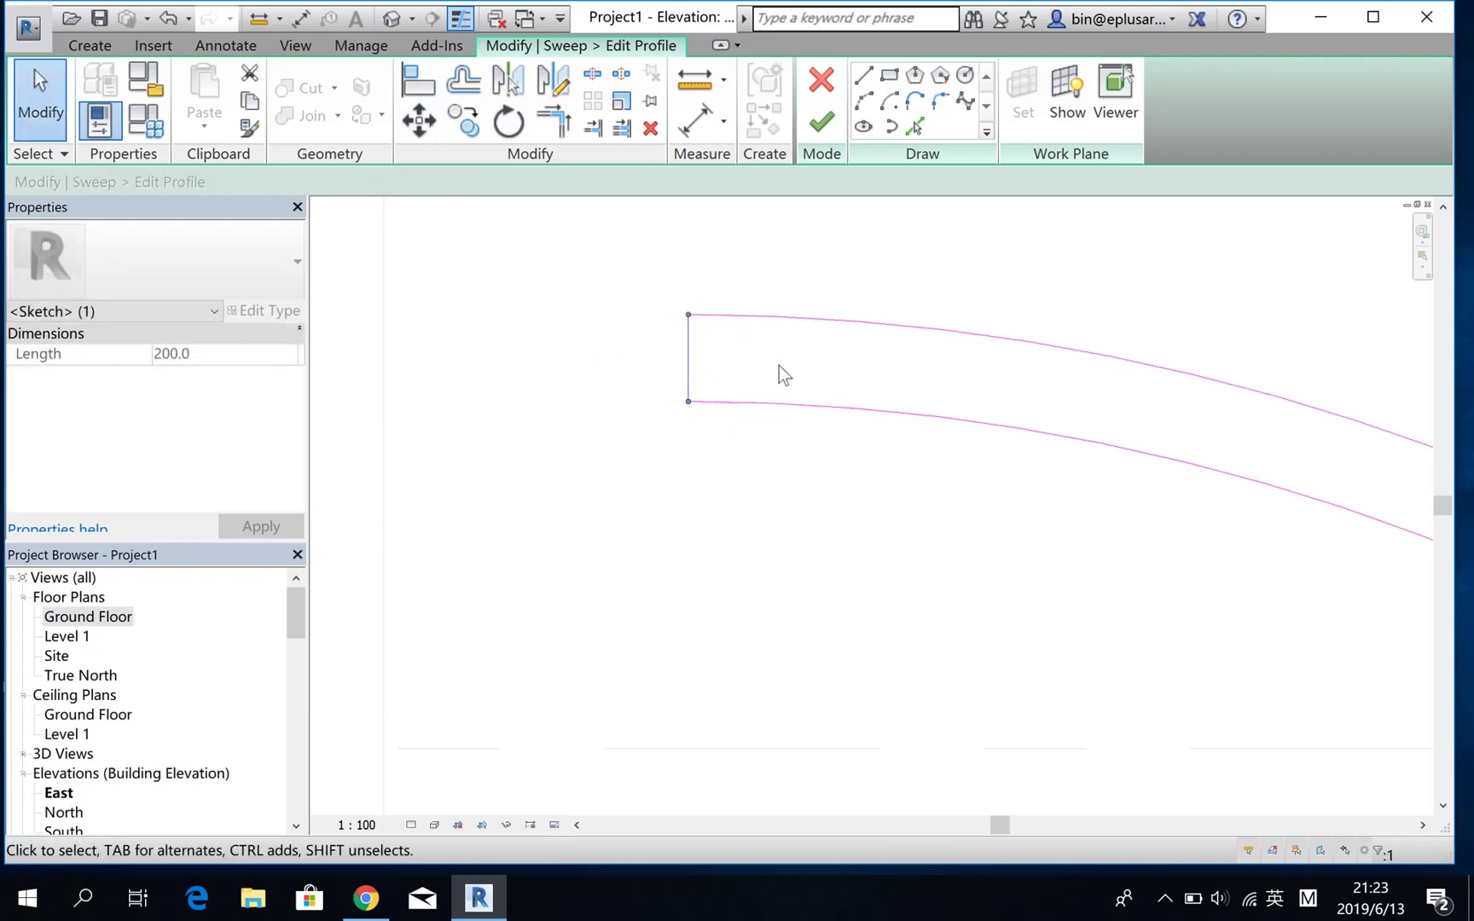
{"action": "key", "text": "ctrl+z"}
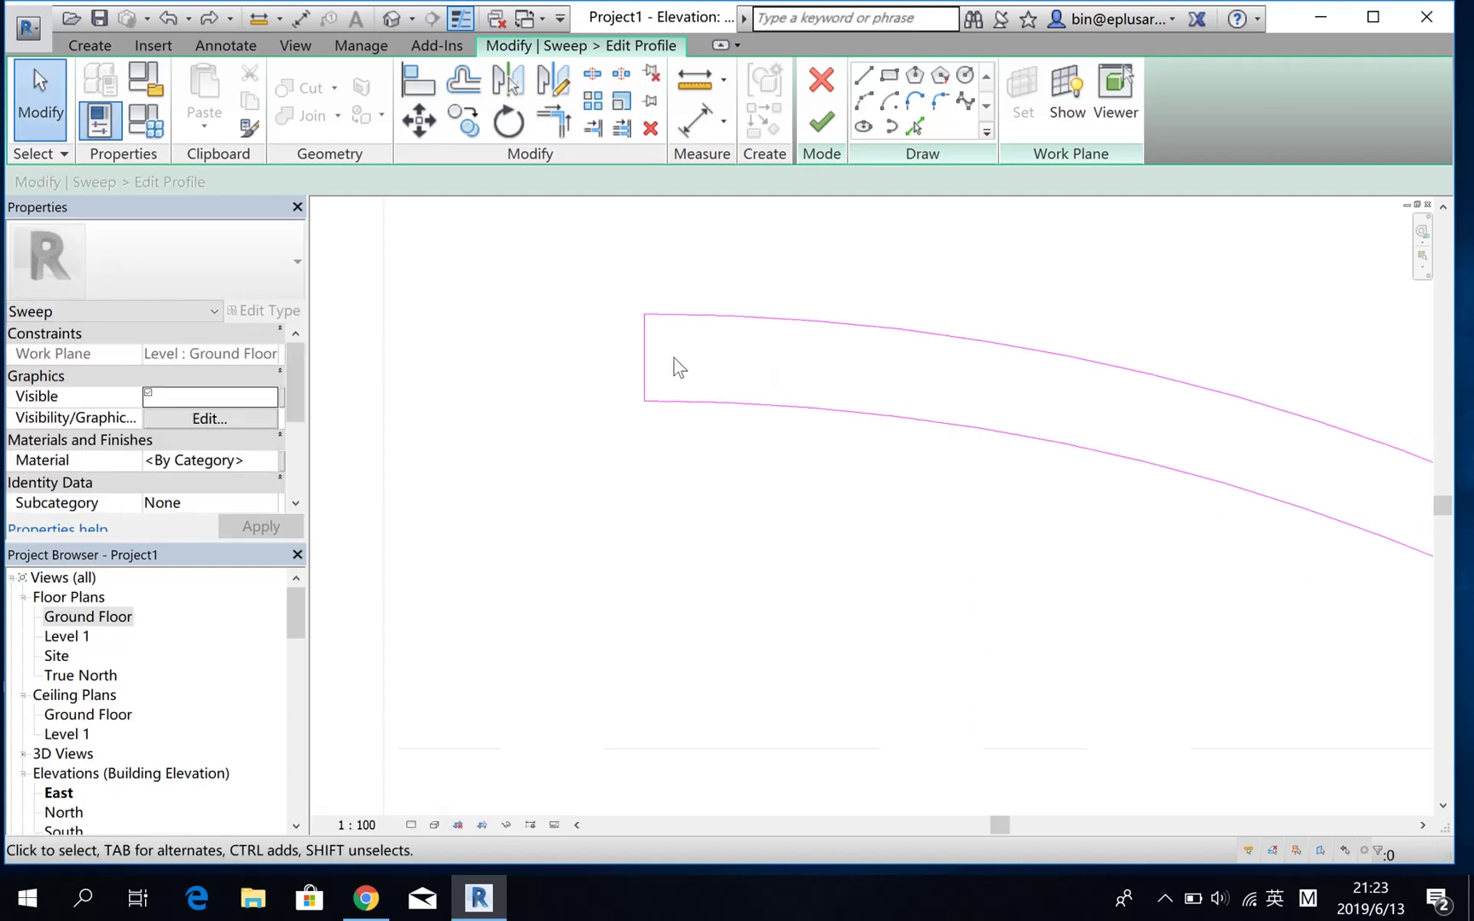
Copy the end line 100 to the right and trim the arc edges to it
{"action": "left_click", "coordinate": [653, 353]}
{"action": "type", "text": "co"}
{"action": "type", "text": "1"}
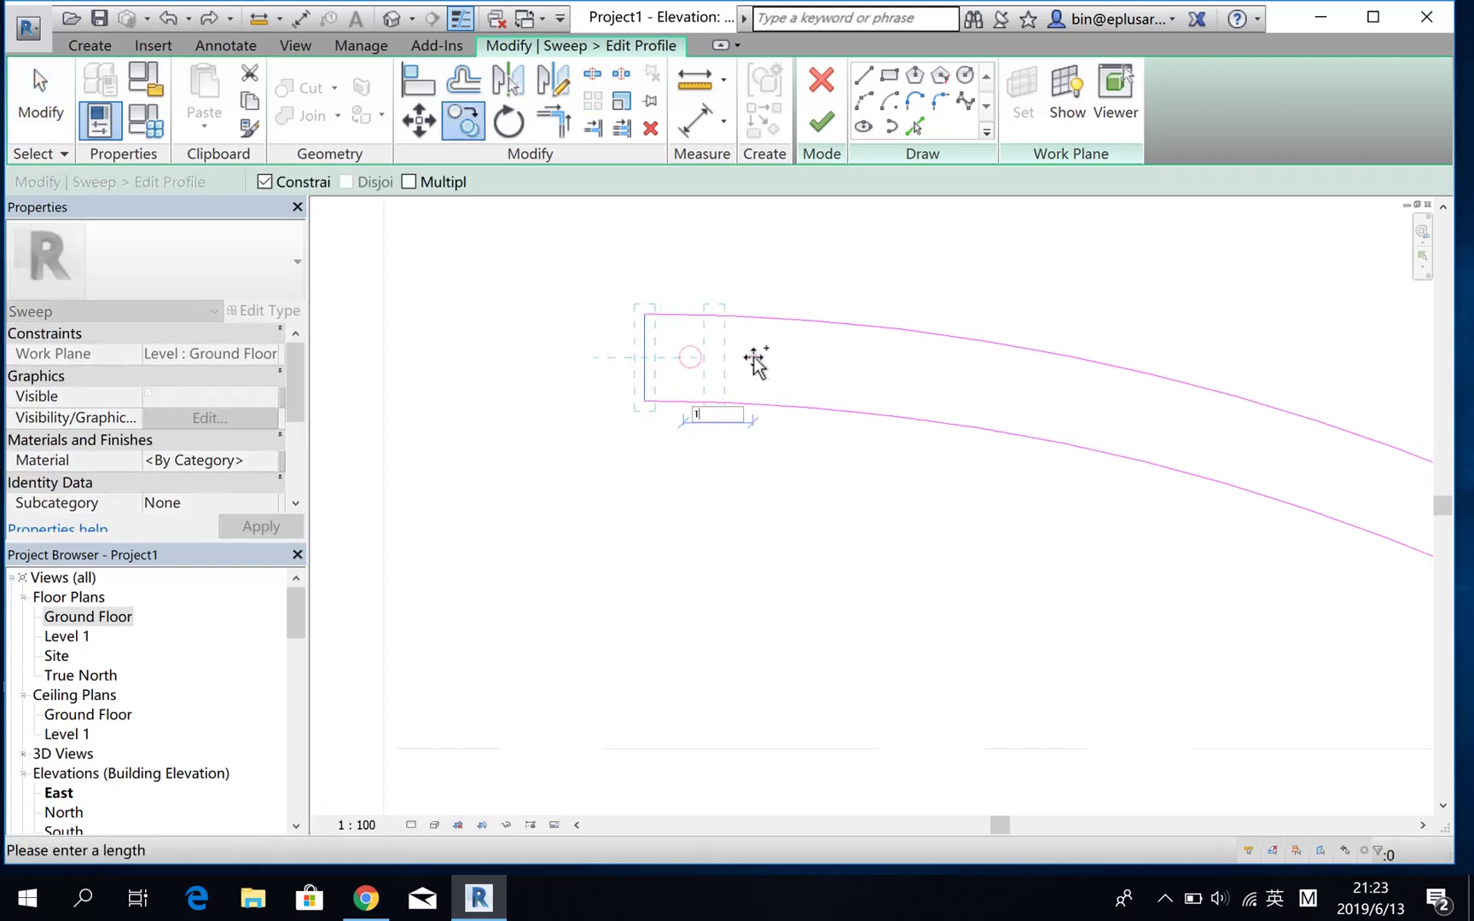
{"action": "type", "text": "00"}
{"action": "key", "text": "Return"}
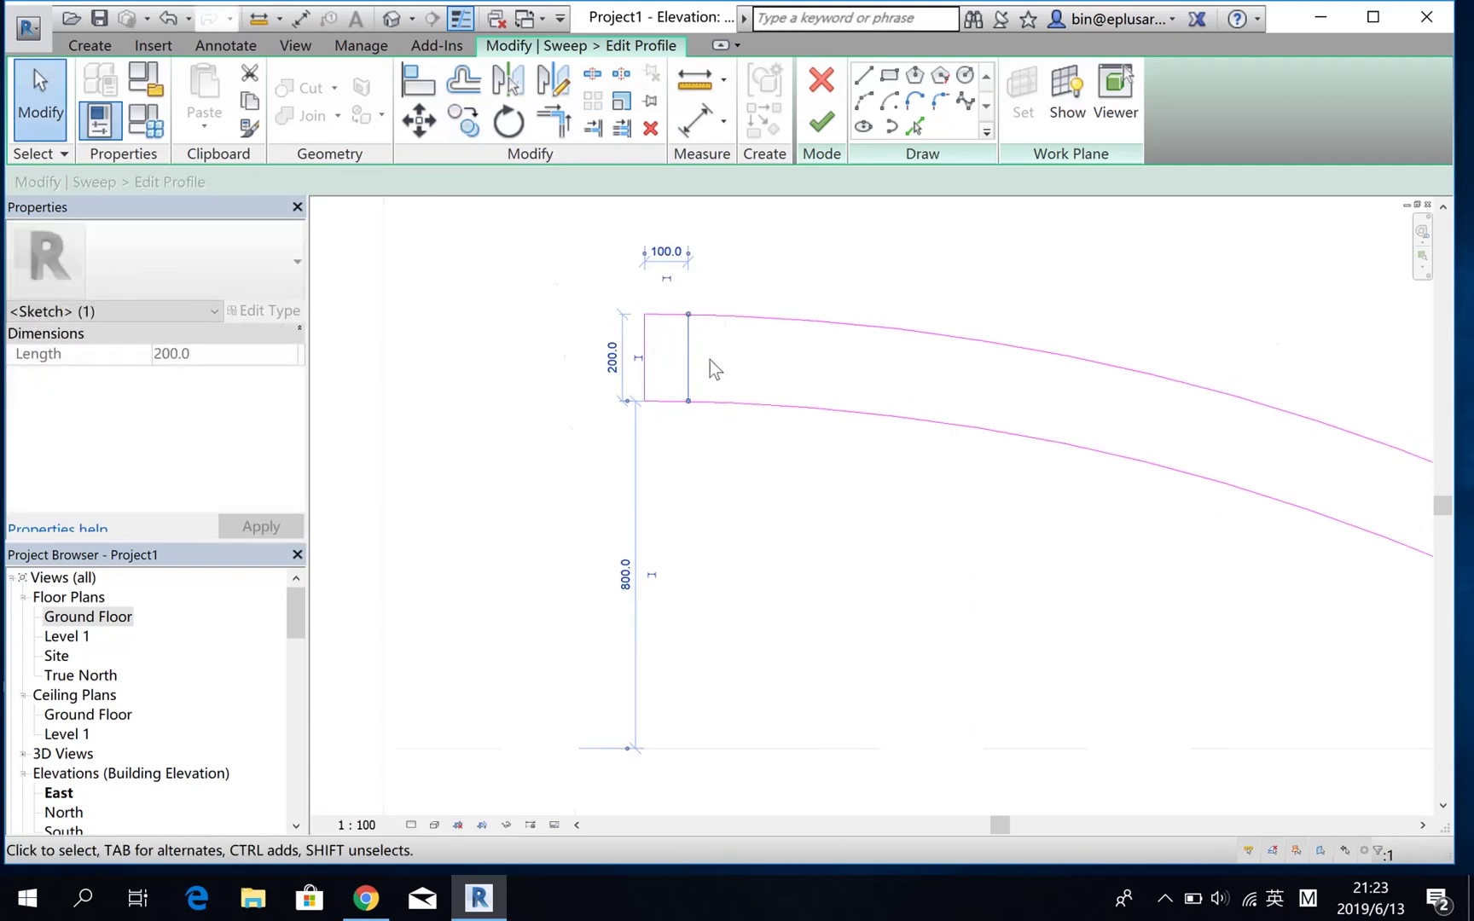
{"action": "scroll", "coordinate": [709, 361], "scroll_direction": "up", "scroll_amount": 2}
{"action": "key", "text": "t"}
{"action": "key", "text": "r"}
{"action": "left_click", "coordinate": [661, 313]}
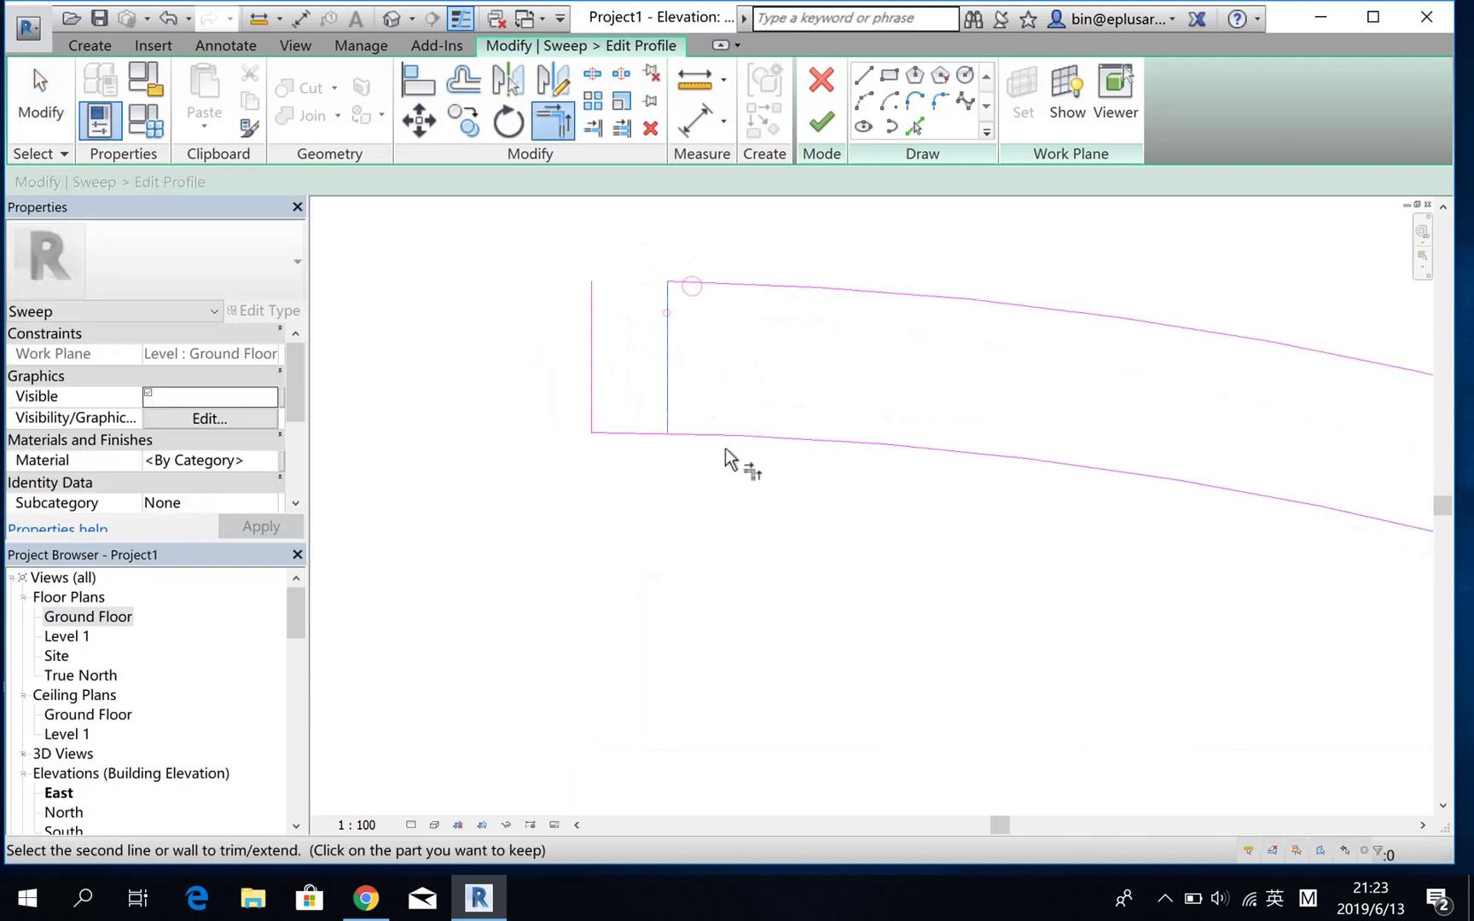
{"action": "left_click", "coordinate": [723, 435]}
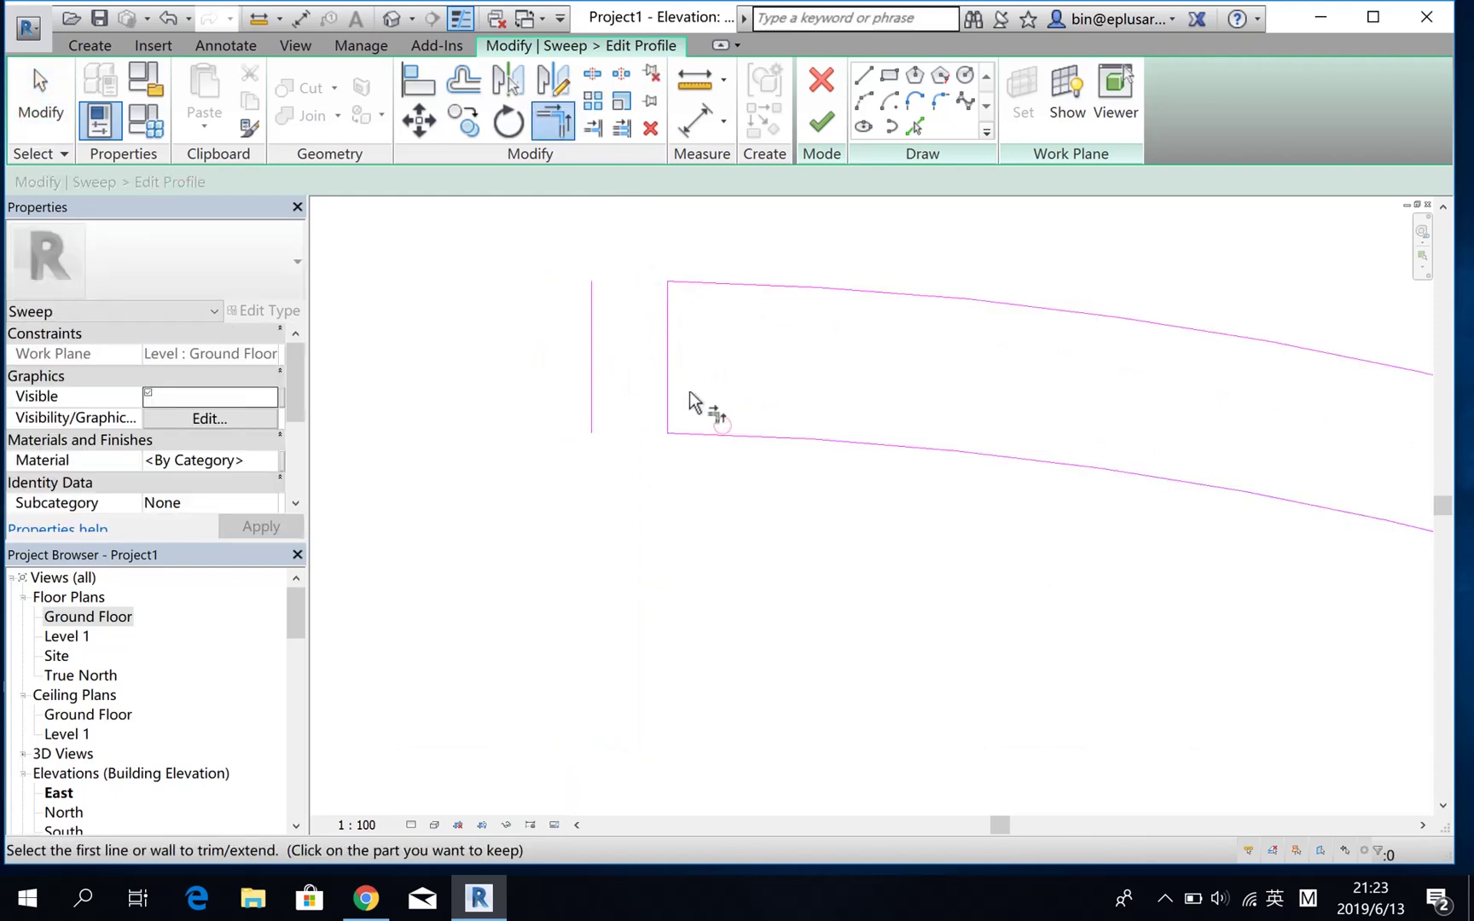
Delete the leftover original end line and finish the profile and sweep
{"action": "key", "text": "Escape"}
{"action": "left_click", "coordinate": [592, 348]}
{"action": "key", "text": "Delete"}
{"action": "scroll", "coordinate": [673, 401], "scroll_direction": "down", "scroll_amount": 2}
{"action": "scroll", "coordinate": [707, 422], "scroll_direction": "down", "scroll_amount": 2}
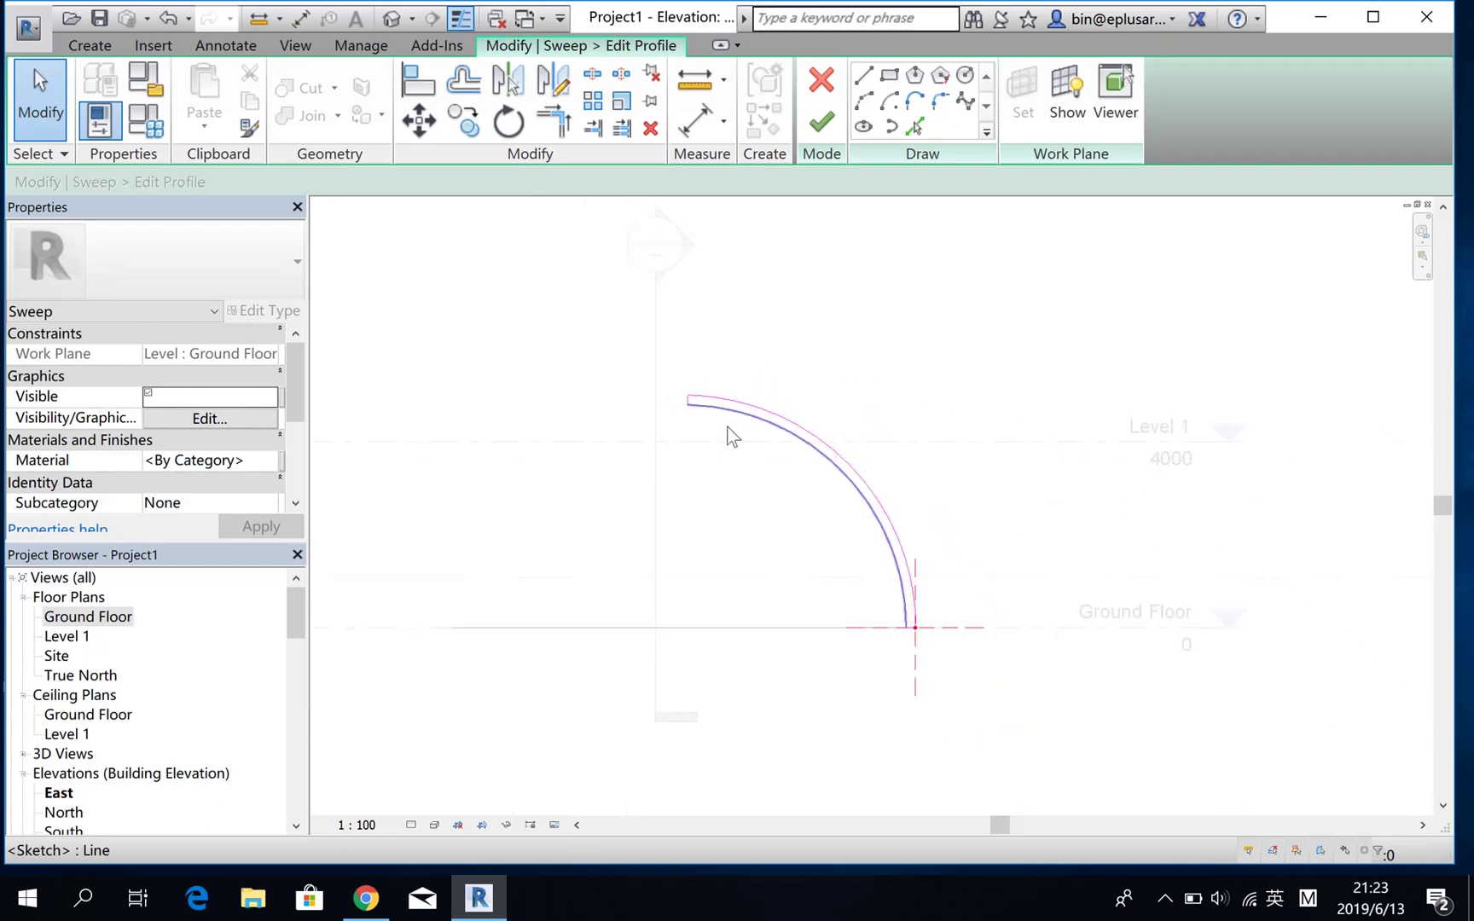
{"action": "left_click", "coordinate": [822, 122]}
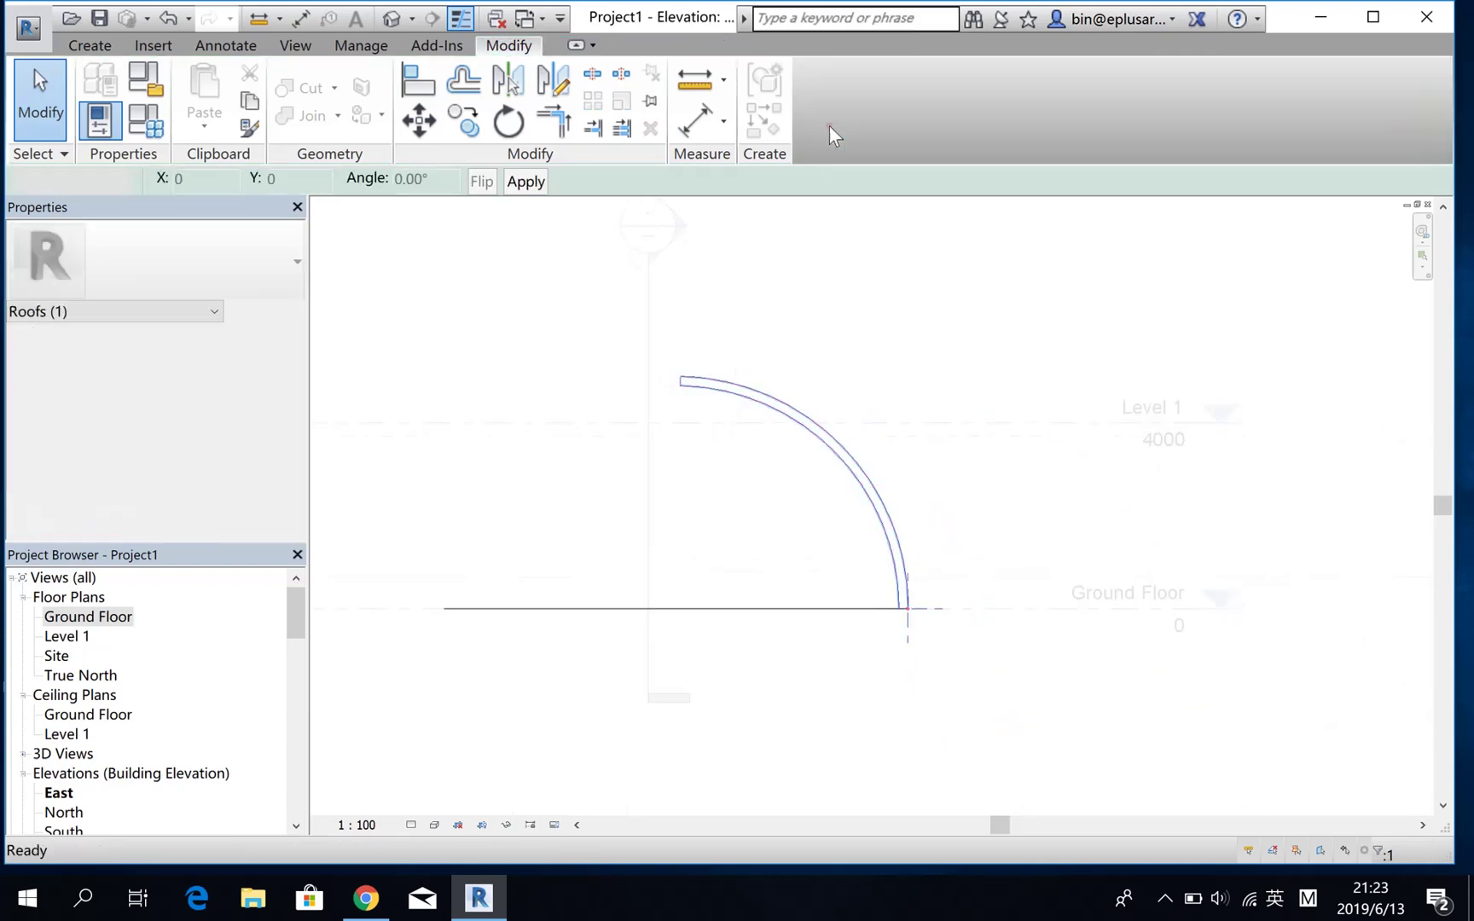
In 3D, enable Trajectory Segmentation on the dome sweep with a 60° maximum segment angle
{"action": "left_click", "coordinate": [409, 23]}
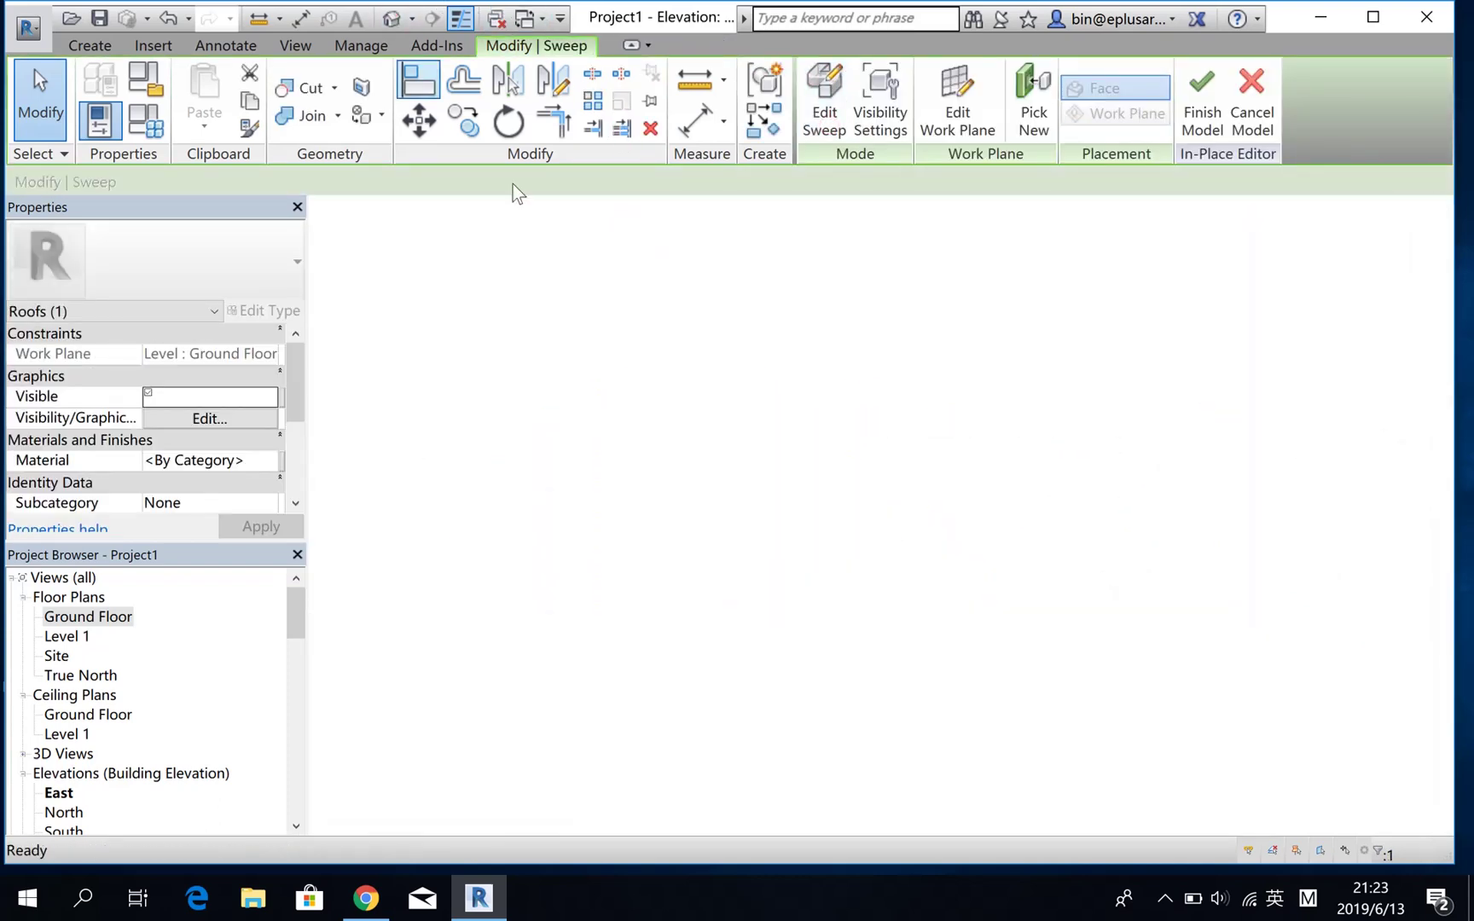
{"action": "scroll", "coordinate": [767, 409], "scroll_direction": "up", "scroll_amount": 5}
{"action": "key", "text": "Escape"}
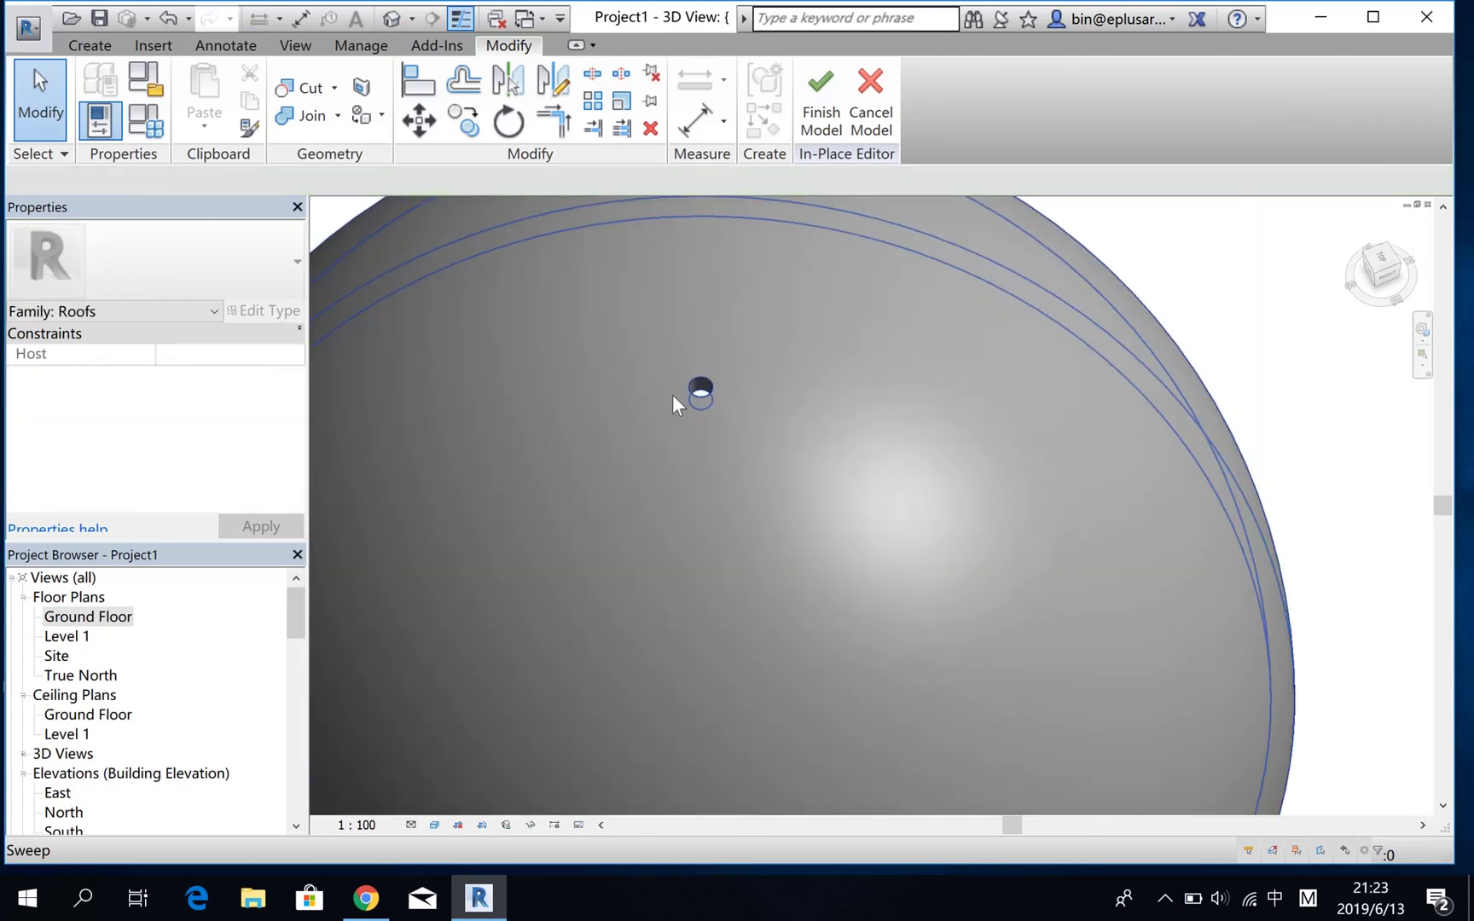
{"action": "scroll", "coordinate": [672, 394], "scroll_direction": "down", "scroll_amount": 5}
{"action": "left_click", "coordinate": [786, 427]}
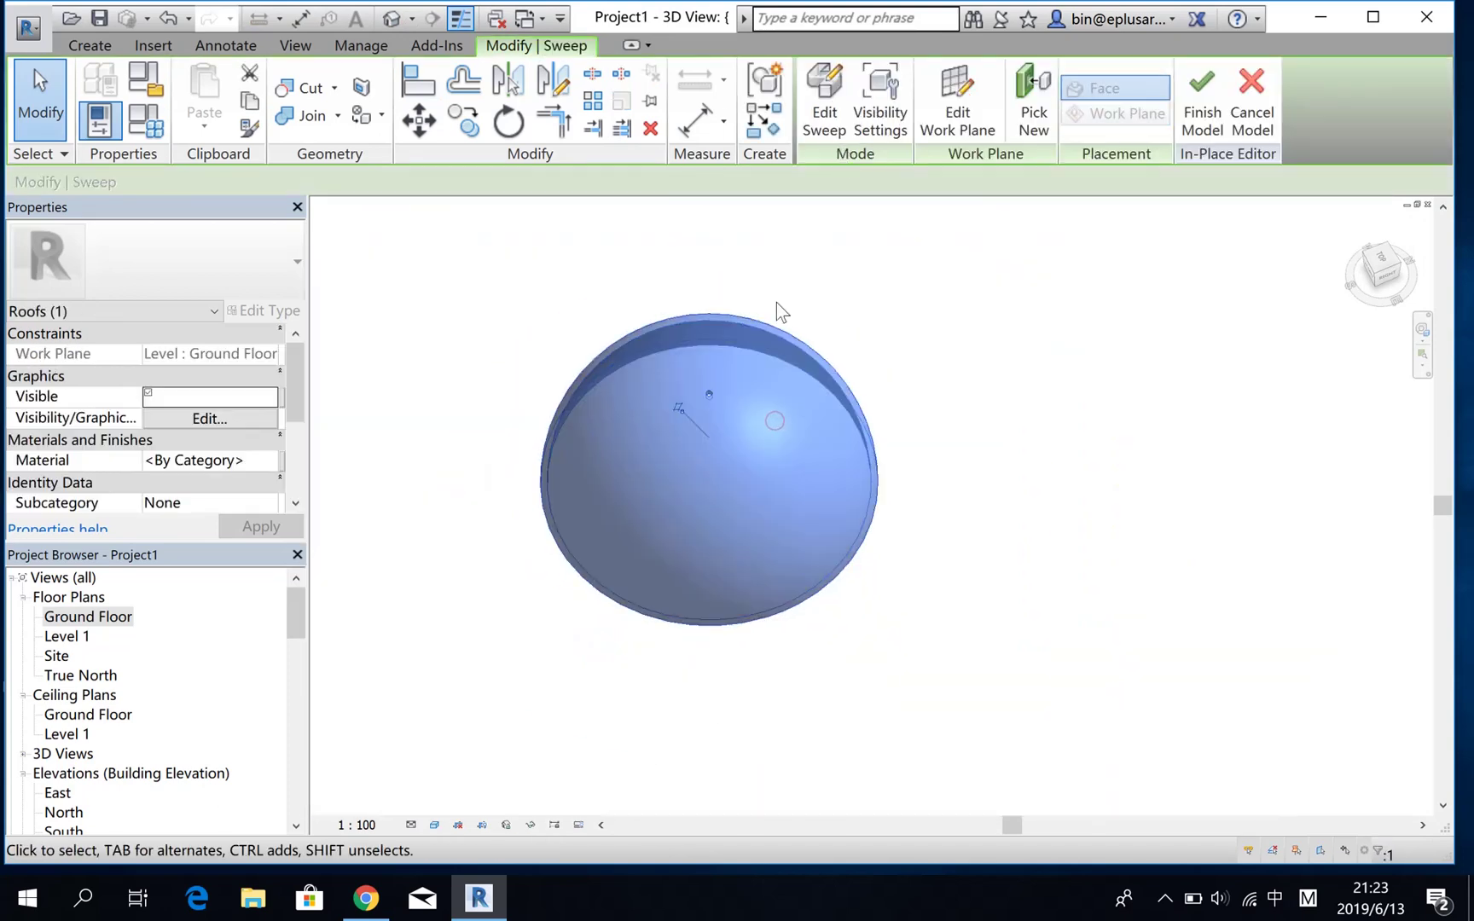
{"action": "scroll", "coordinate": [763, 346], "scroll_direction": "up", "scroll_amount": 3}
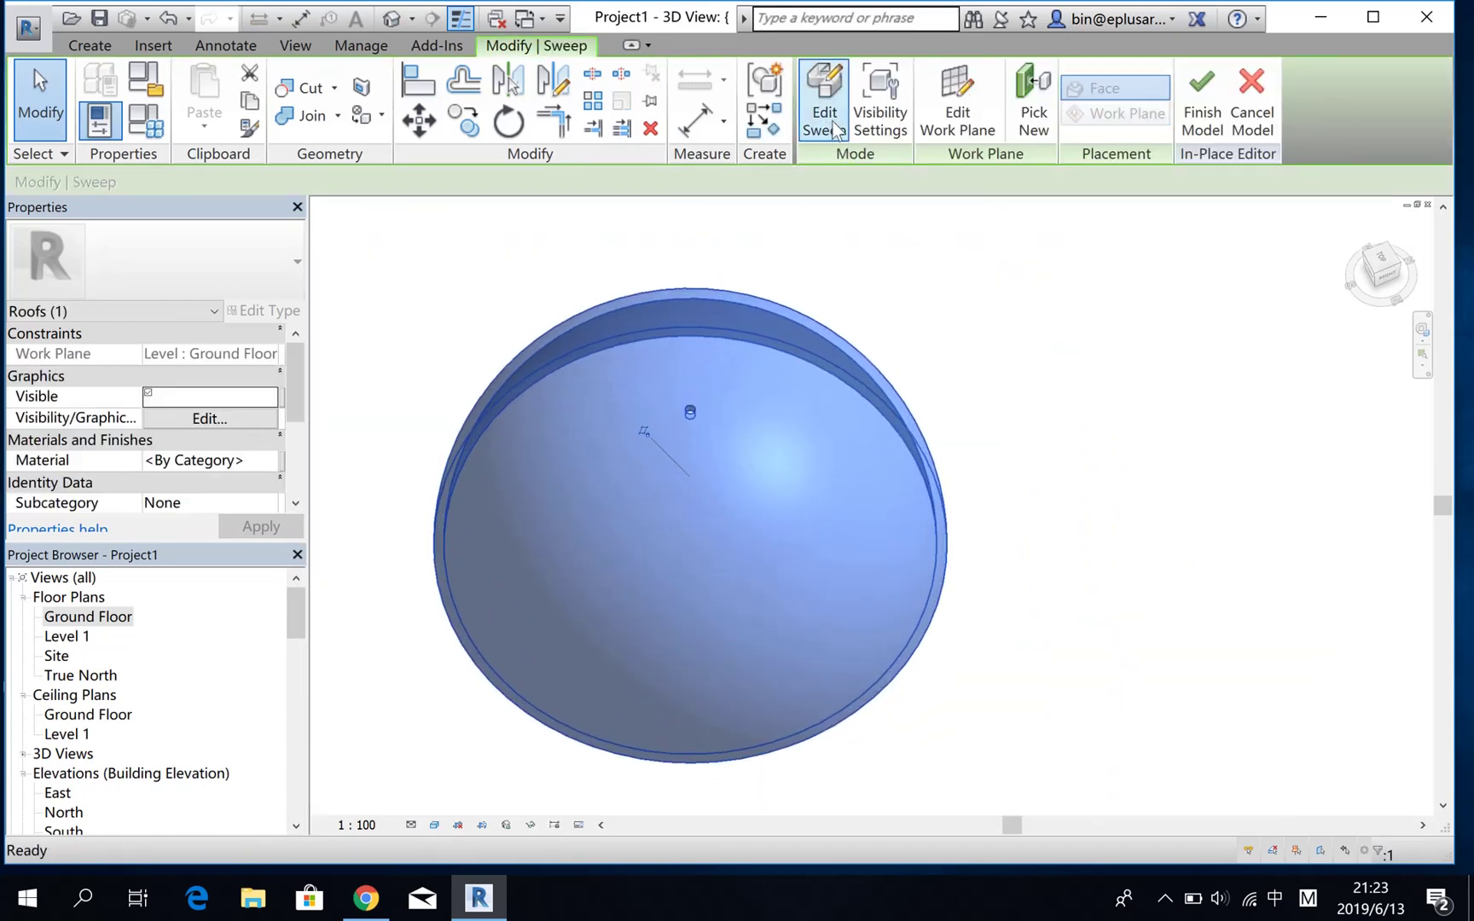
{"action": "middle_click_drag", "start_coordinate": [582, 473], "coordinate": [644, 450]}
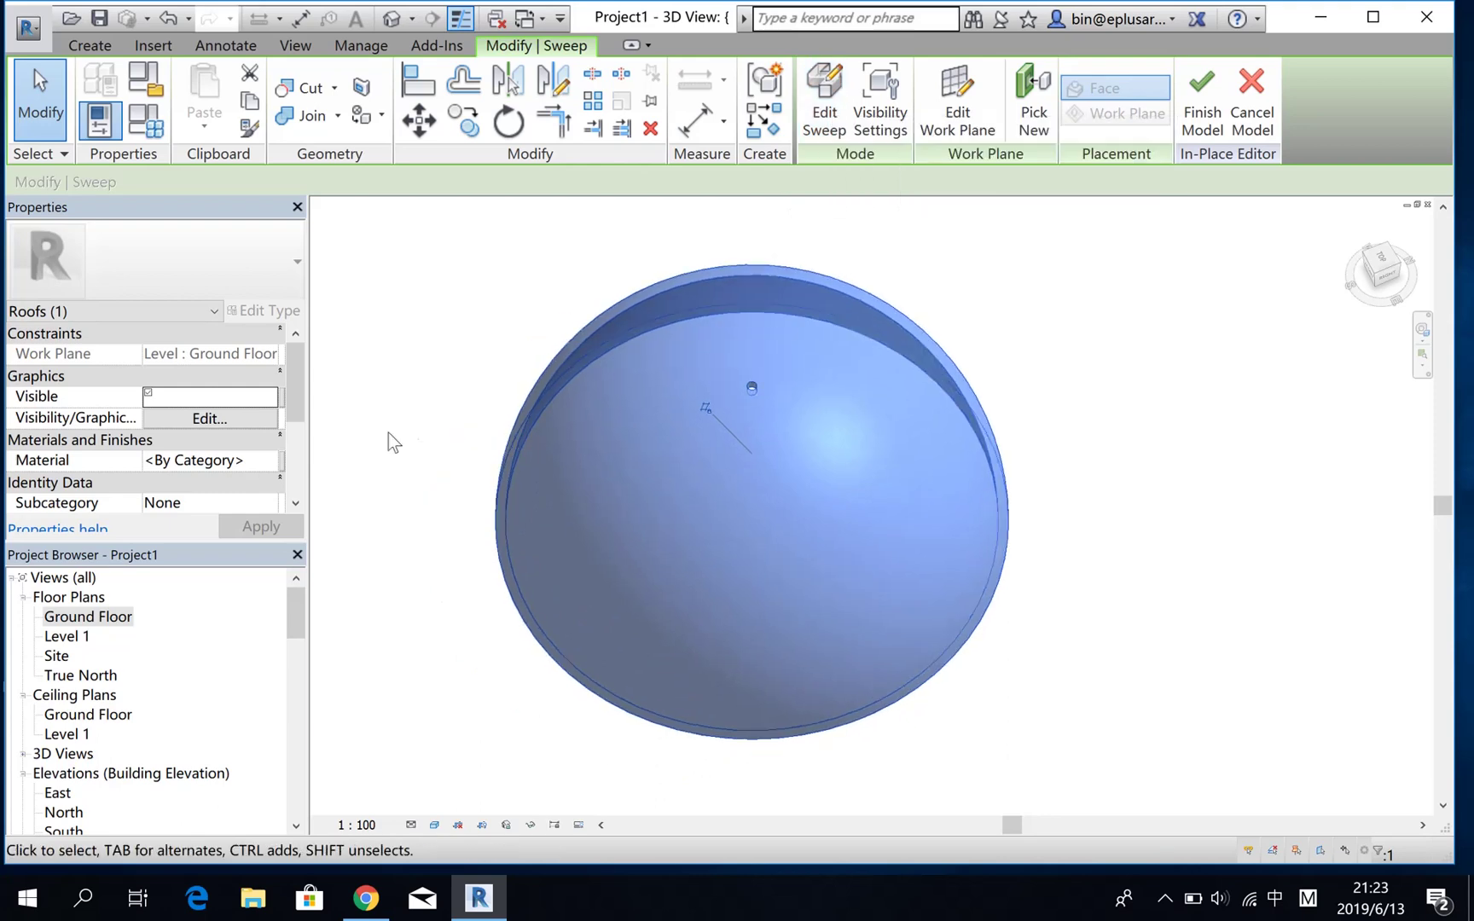
{"action": "left_click_drag", "start_coordinate": [300, 386], "coordinate": [299, 459]}
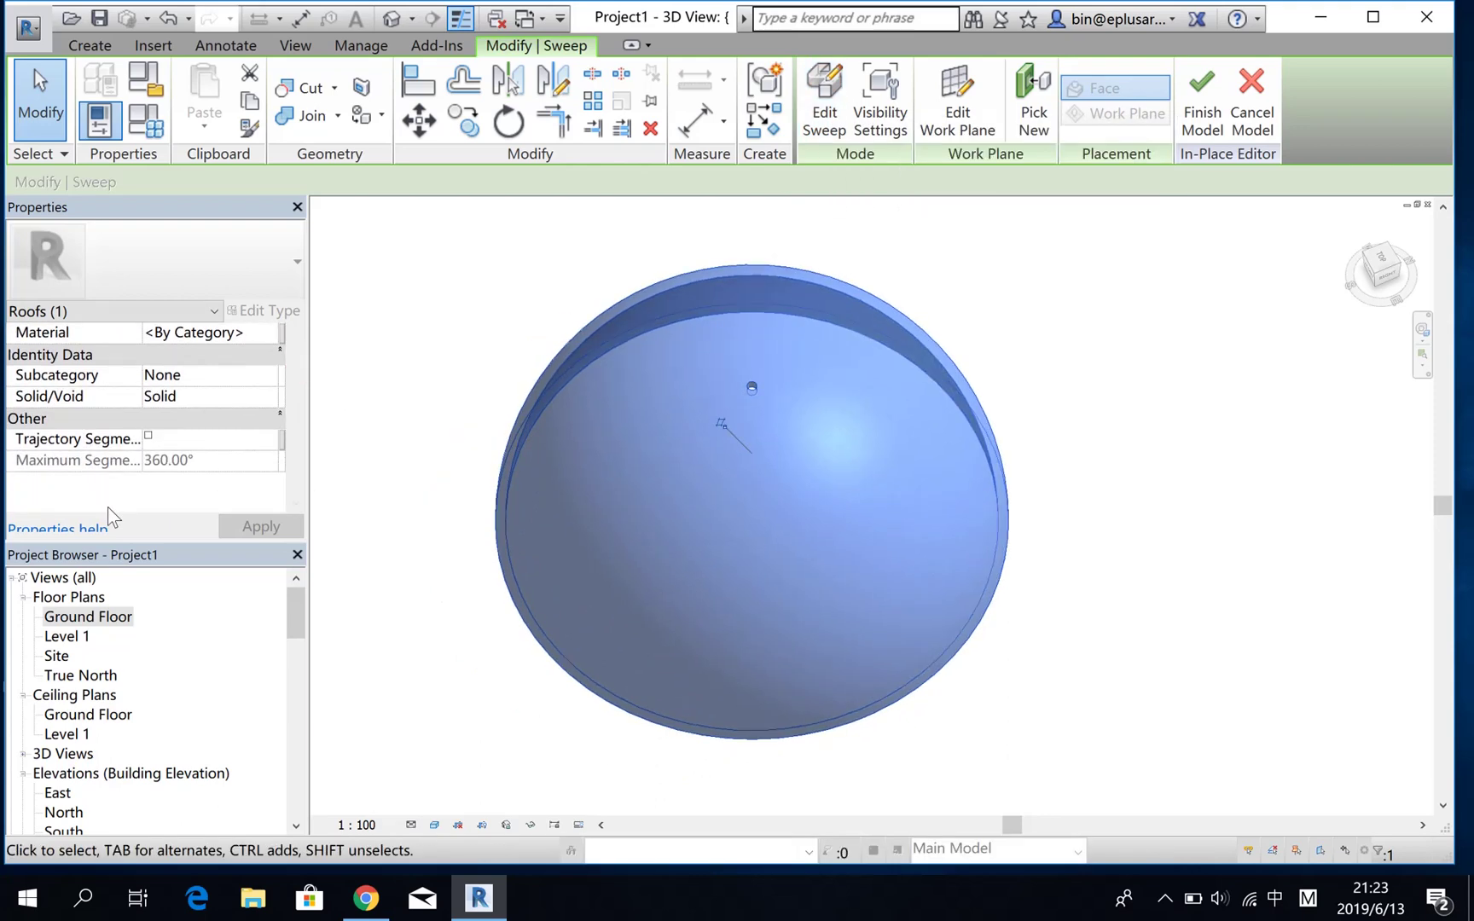
{"action": "left_click", "coordinate": [148, 436]}
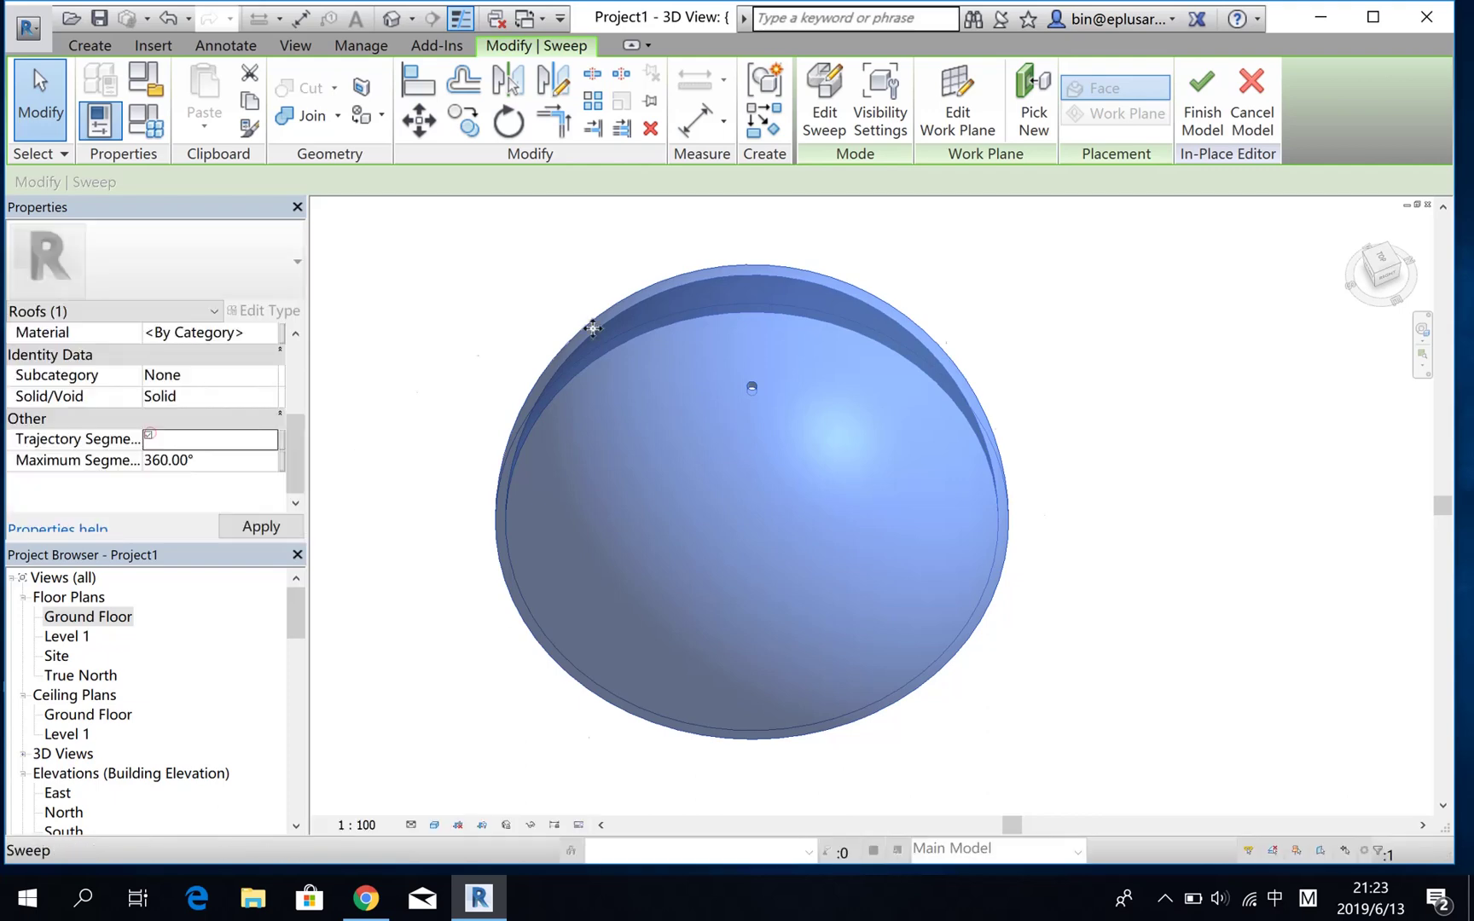
{"action": "left_click", "coordinate": [220, 462]}
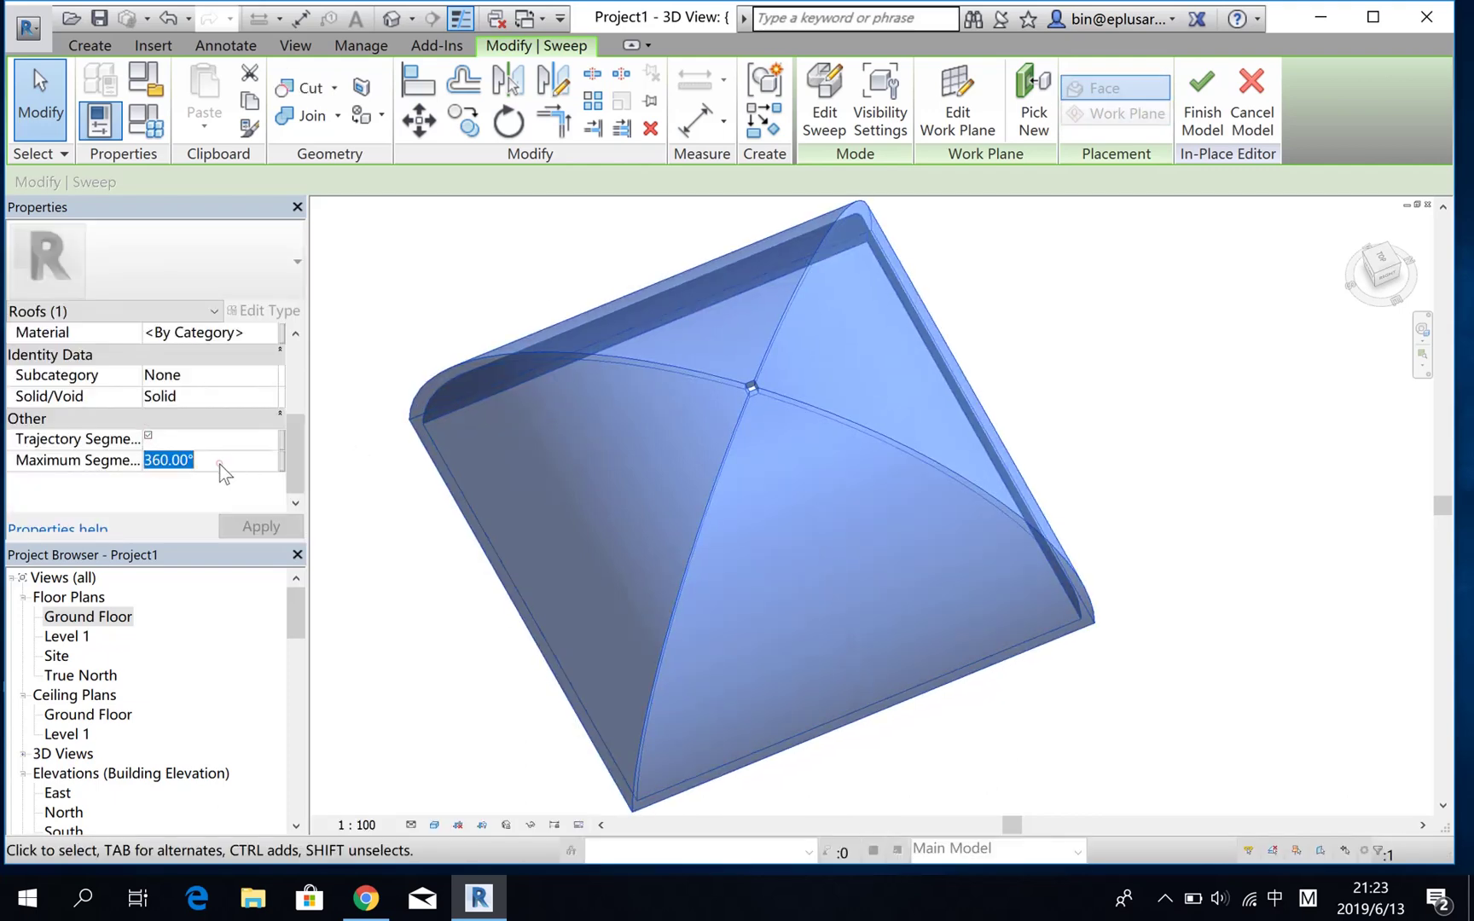
{"action": "type", "text": "60"}
{"action": "mouse_move", "coordinate": [369, 469]}
{"action": "middle_mouse_down", "text": "shift"}
{"action": "mouse_move", "coordinate": [757, 526]}
{"action": "mouse_move", "coordinate": [756, 422]}
{"action": "middle_mouse_up", "text": "shift"}
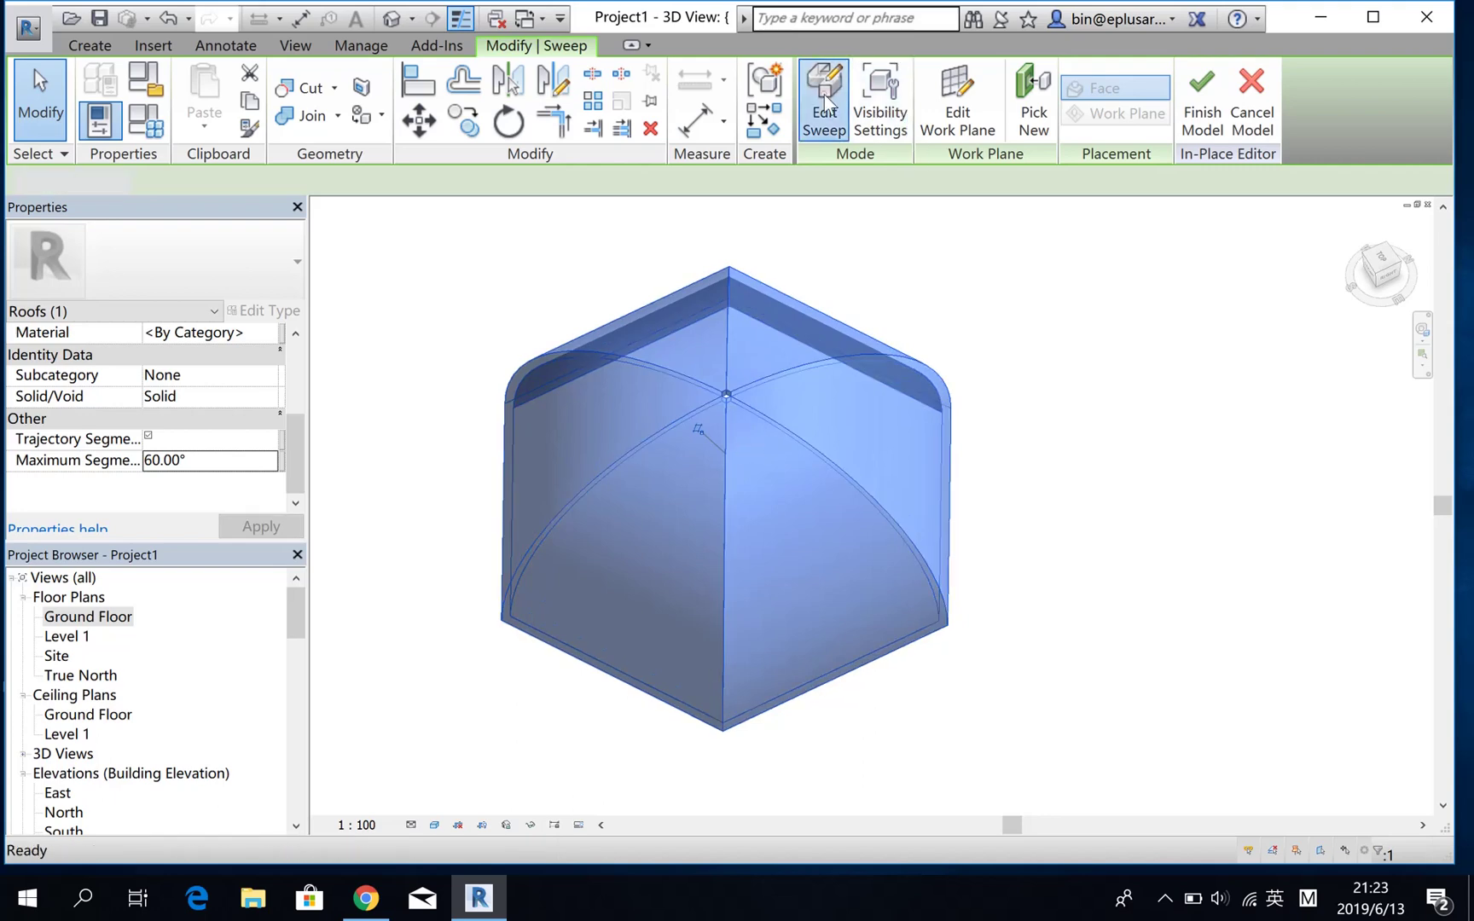
Open the sweep profile sketch and copy the apex end line 100 outward
{"action": "left_click", "coordinate": [825, 95]}
{"action": "left_click", "coordinate": [1161, 110]}
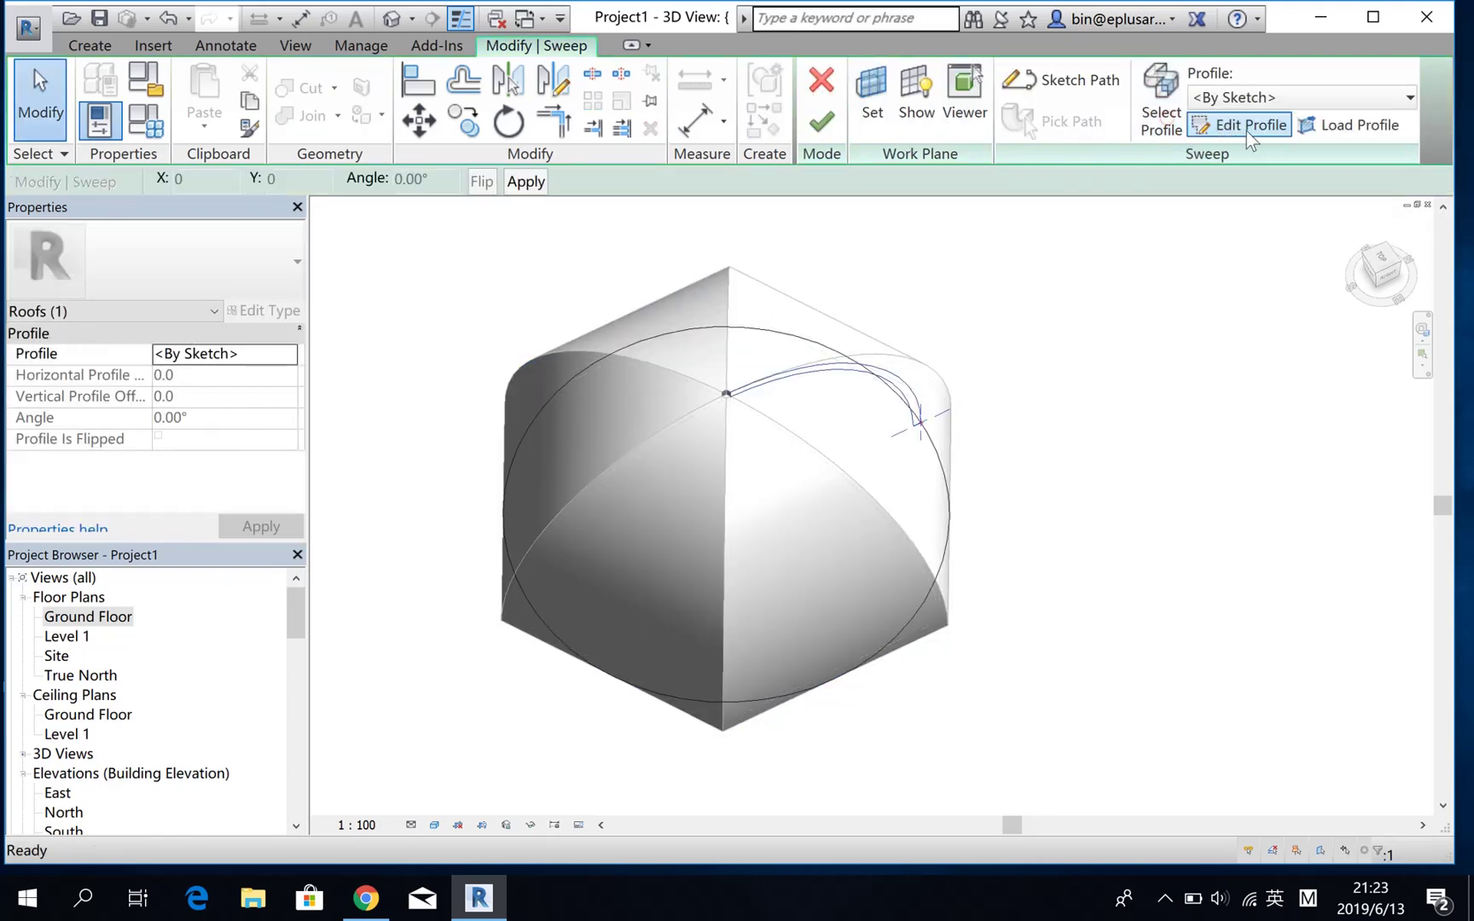
{"action": "left_click", "coordinate": [1245, 126]}
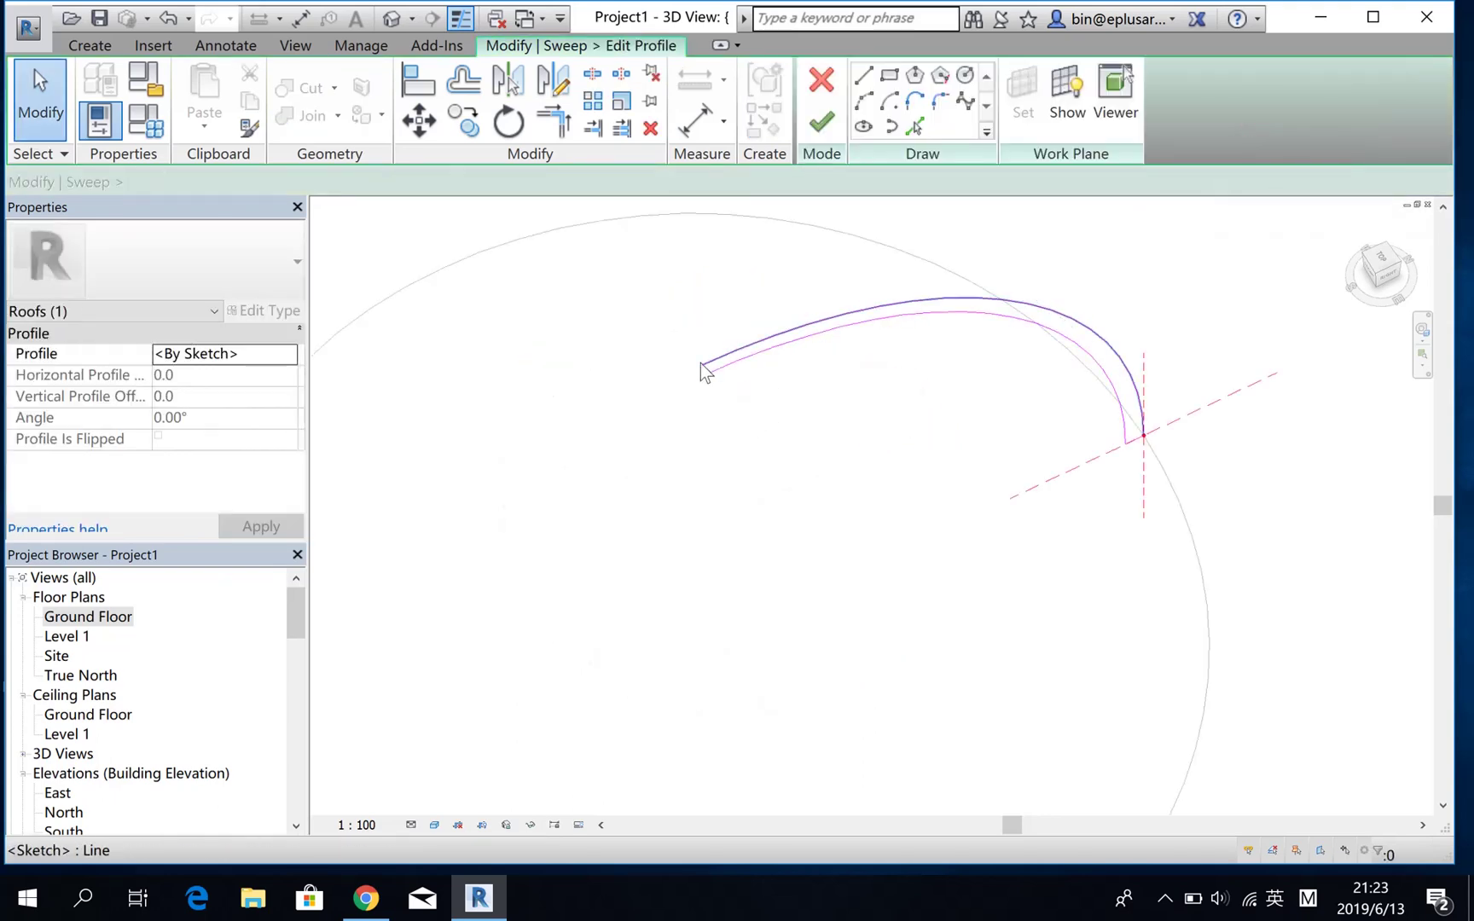
{"action": "left_click", "coordinate": [700, 366]}
{"action": "left_click", "coordinate": [711, 382]}
{"action": "key", "text": "m"}
{"action": "key", "text": "v"}
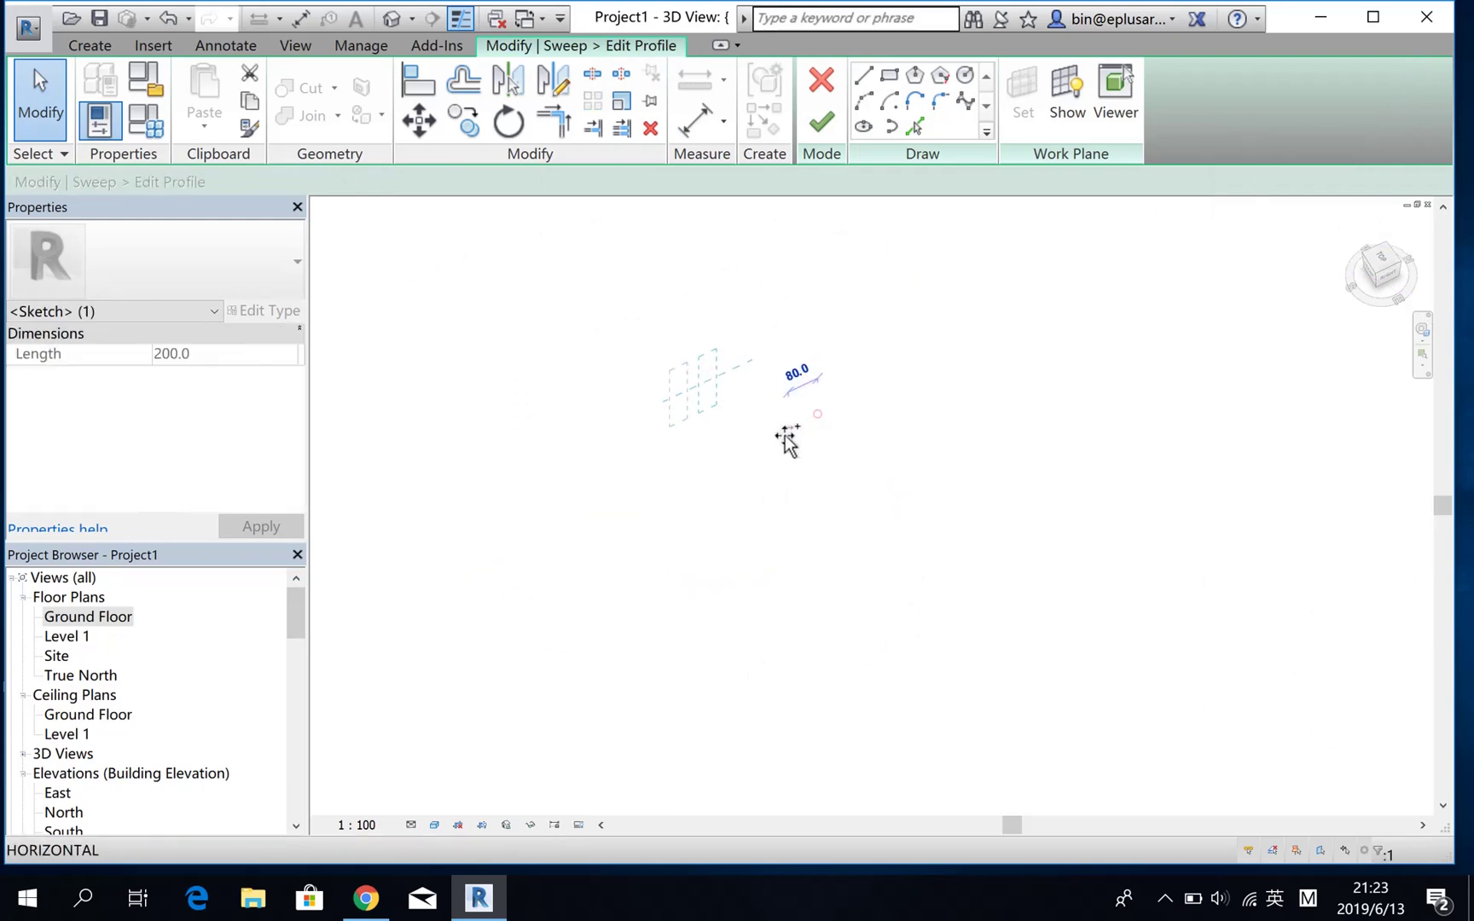
{"action": "type", "text": "co1"}
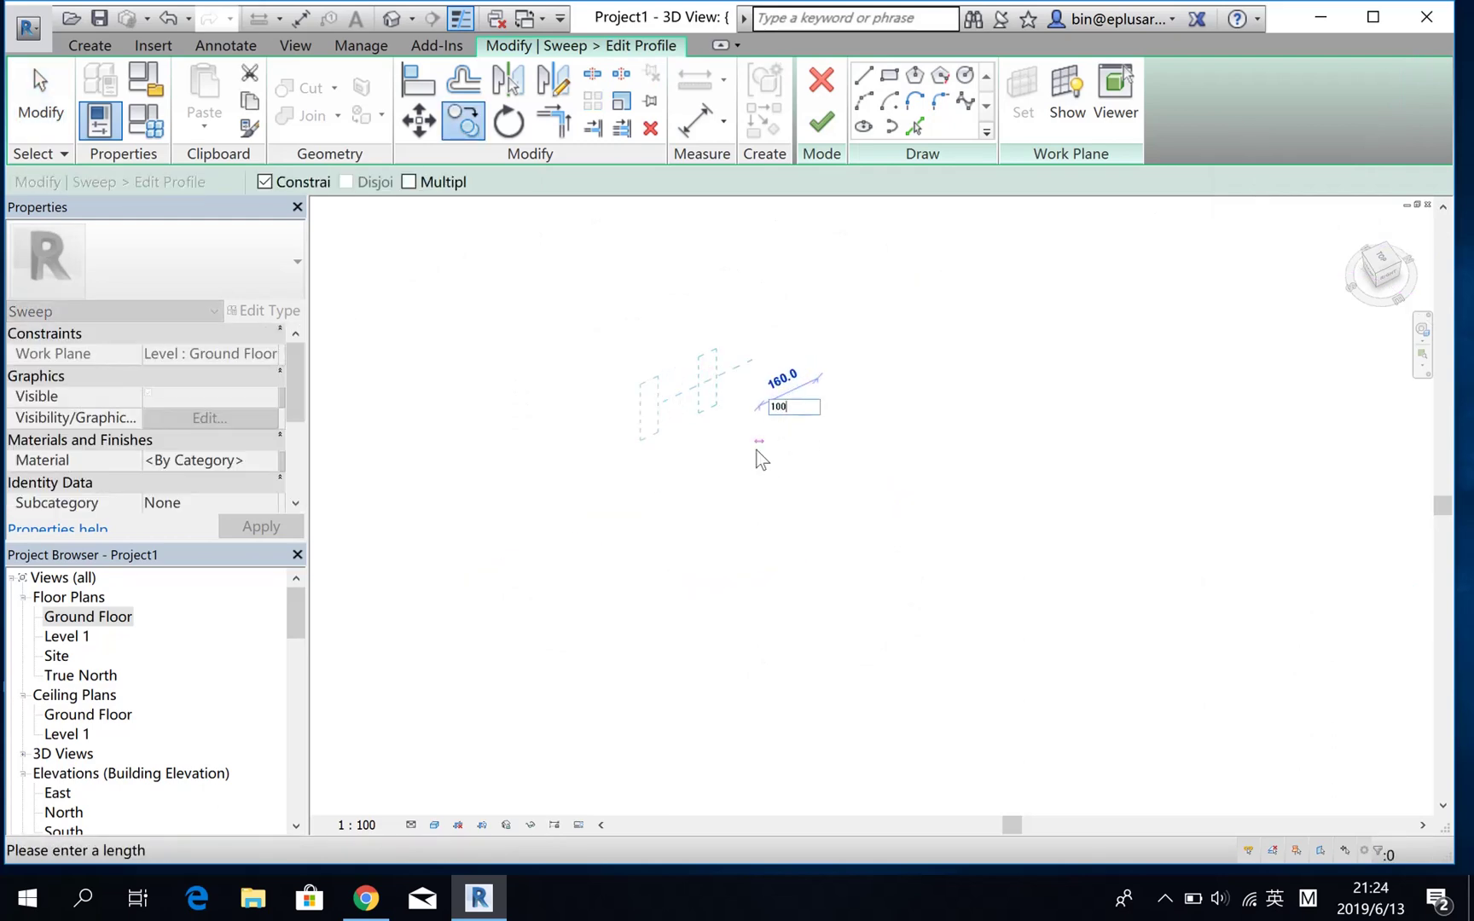
{"action": "key", "text": "Return"}
{"action": "left_click", "coordinate": [702, 435]}
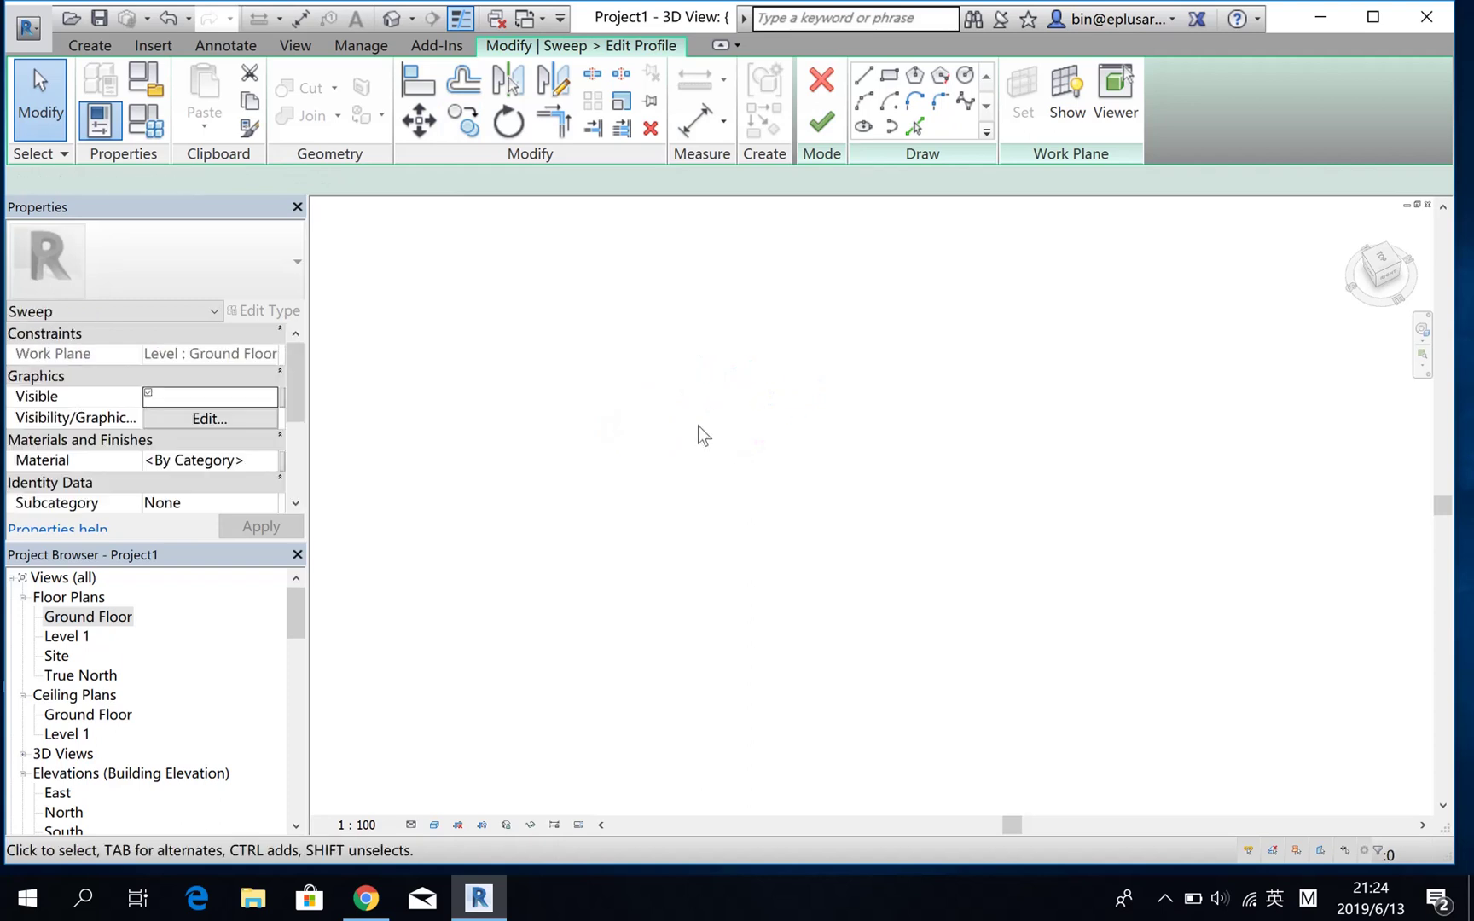
Zoom and orbit the view to bring the profile's apex end into focus
{"action": "key", "text": "z"}
{"action": "key", "text": "a"}
{"action": "mouse_move", "coordinate": [811, 511]}
{"action": "middle_mouse_down", "text": "shift"}
{"action": "mouse_move", "coordinate": [790, 333]}
{"action": "mouse_move", "coordinate": [829, 379]}
{"action": "middle_mouse_up", "text": "shift"}
{"action": "scroll", "coordinate": [799, 405], "scroll_direction": "up", "scroll_amount": 2}
{"action": "scroll", "coordinate": [830, 350], "scroll_direction": "up", "scroll_amount": 3}
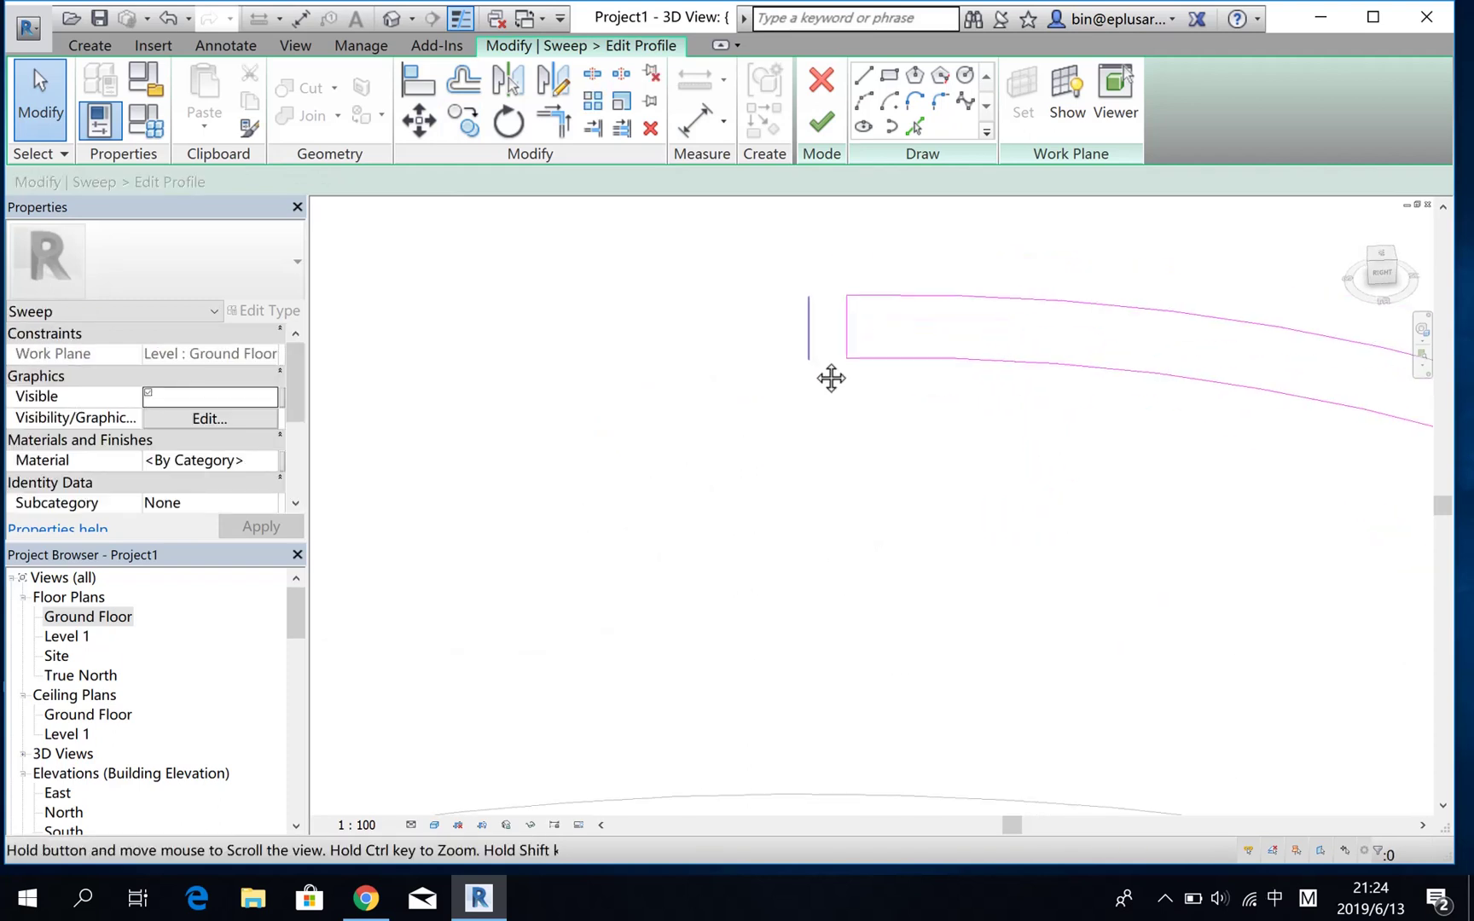
{"action": "key", "text": "shift"}
{"action": "left_click_drag", "start_coordinate": [810, 329], "coordinate": [850, 345]}
Extend both profile arcs to meet the new end line with Trim/Extend to Corner
{"action": "key", "text": "t"}
{"action": "key", "text": "r"}
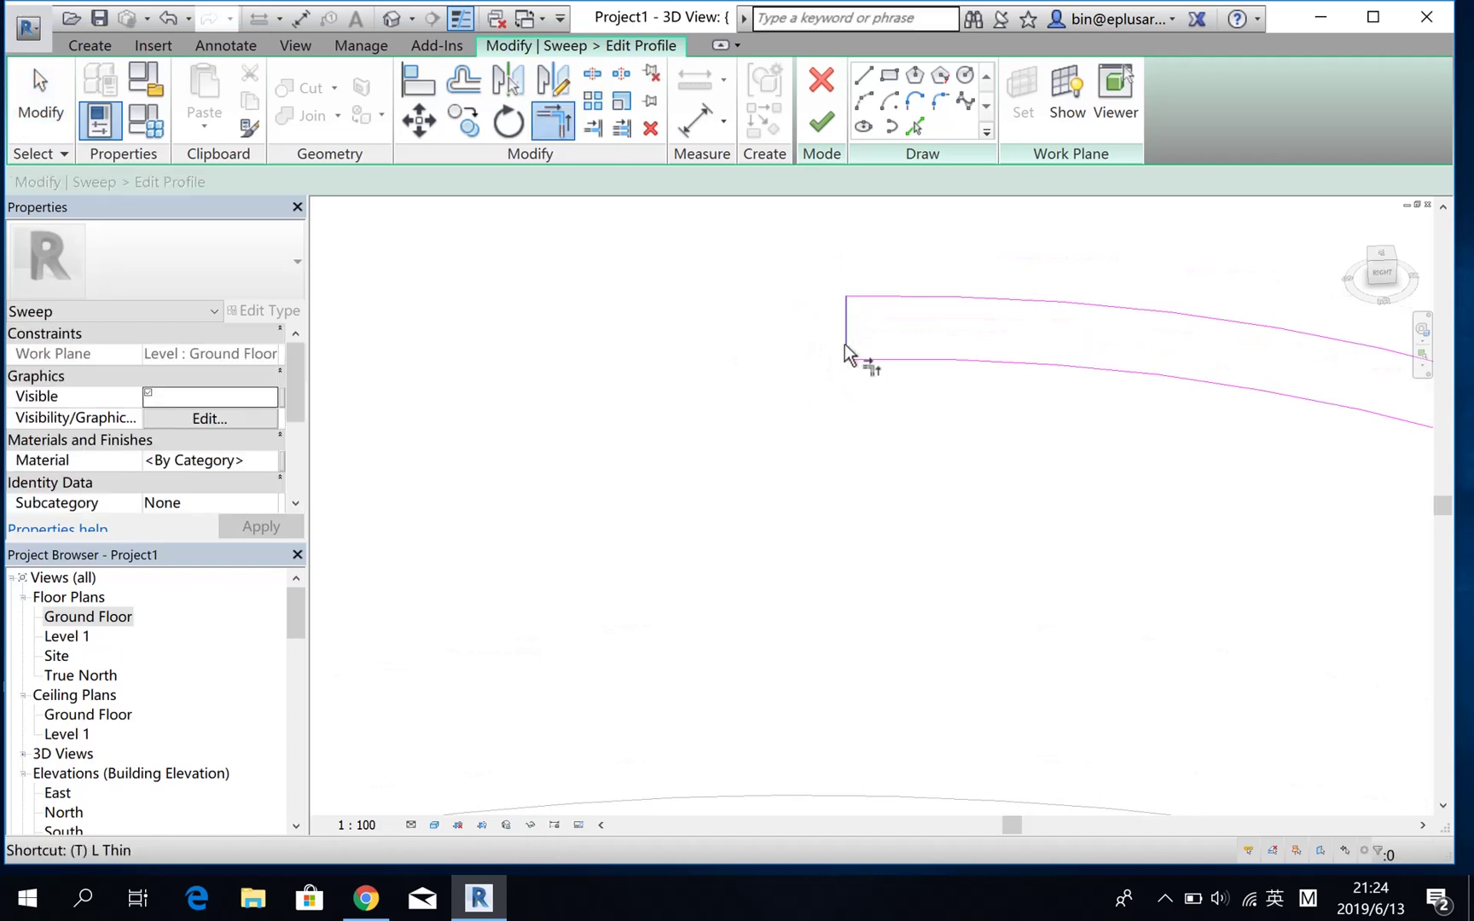
{"action": "left_click", "coordinate": [848, 323]}
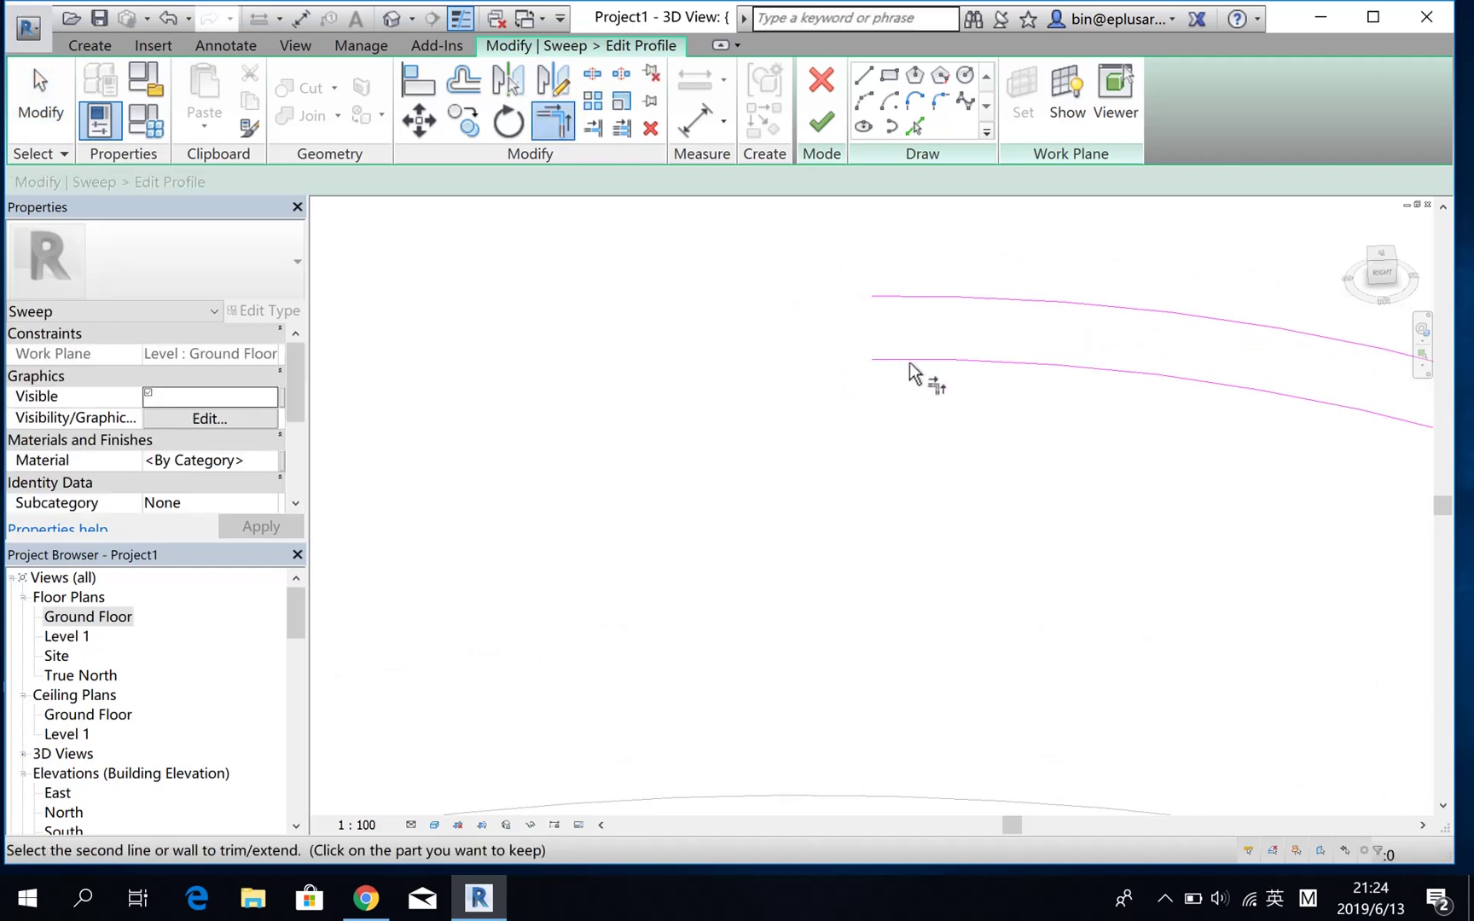
{"action": "middle_click_drag", "start_coordinate": [909, 362], "coordinate": [884, 351]}
{"action": "key", "text": "Escape"}
{"action": "scroll", "coordinate": [865, 345], "scroll_direction": "up", "scroll_amount": 2}
{"action": "key", "text": "t"}
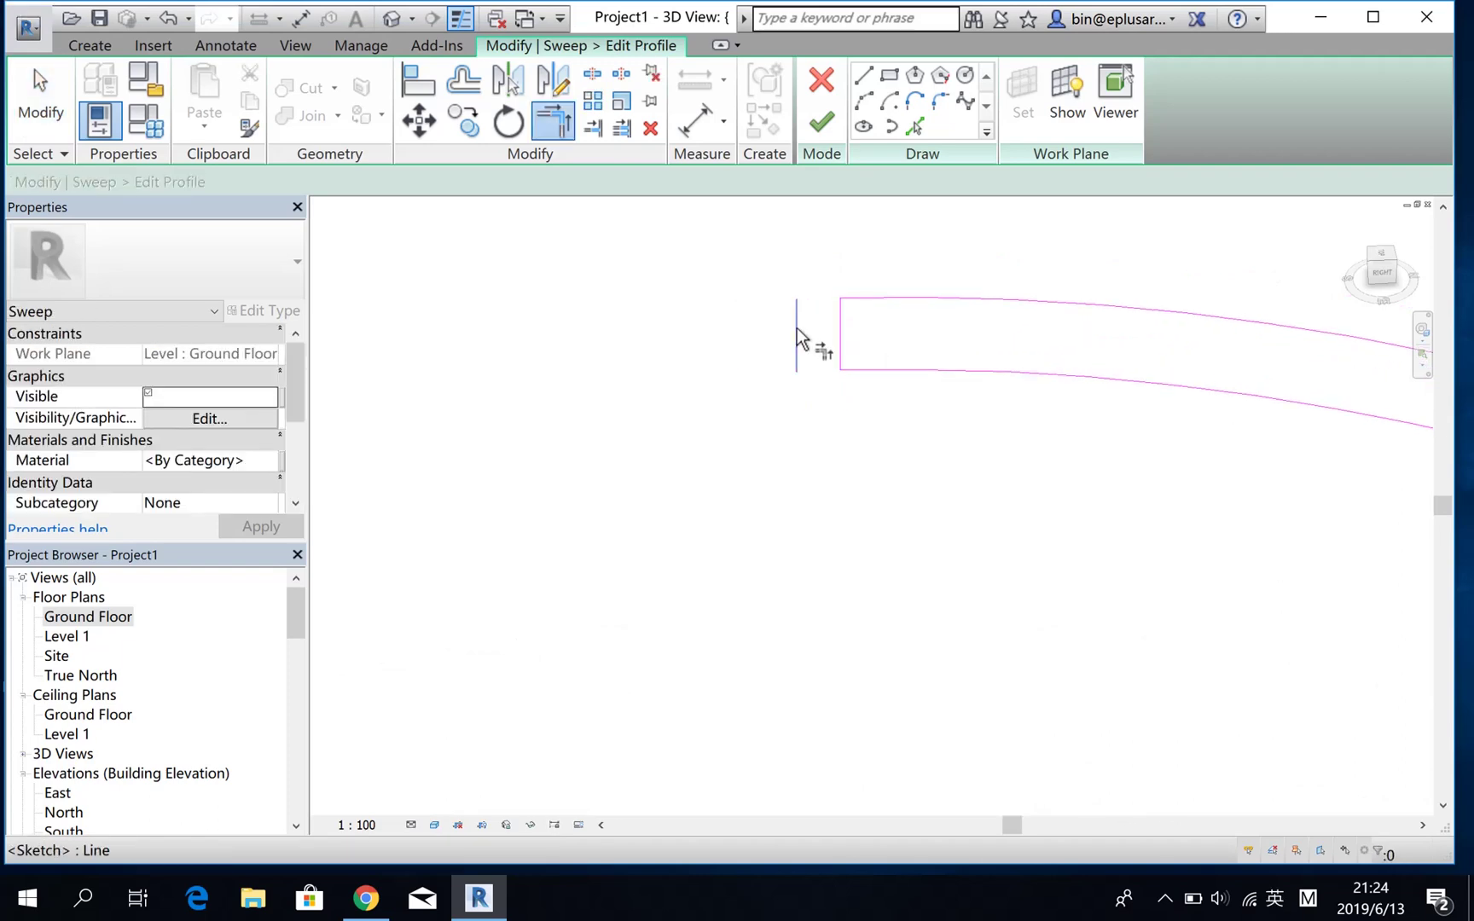
{"action": "left_click", "coordinate": [797, 337]}
{"action": "left_click", "coordinate": [882, 373]}
{"action": "left_click", "coordinate": [869, 299]}
{"action": "key", "text": "Escape"}
Delete the old inner end line and show profile lines at full thickness
{"action": "left_click", "coordinate": [844, 341]}
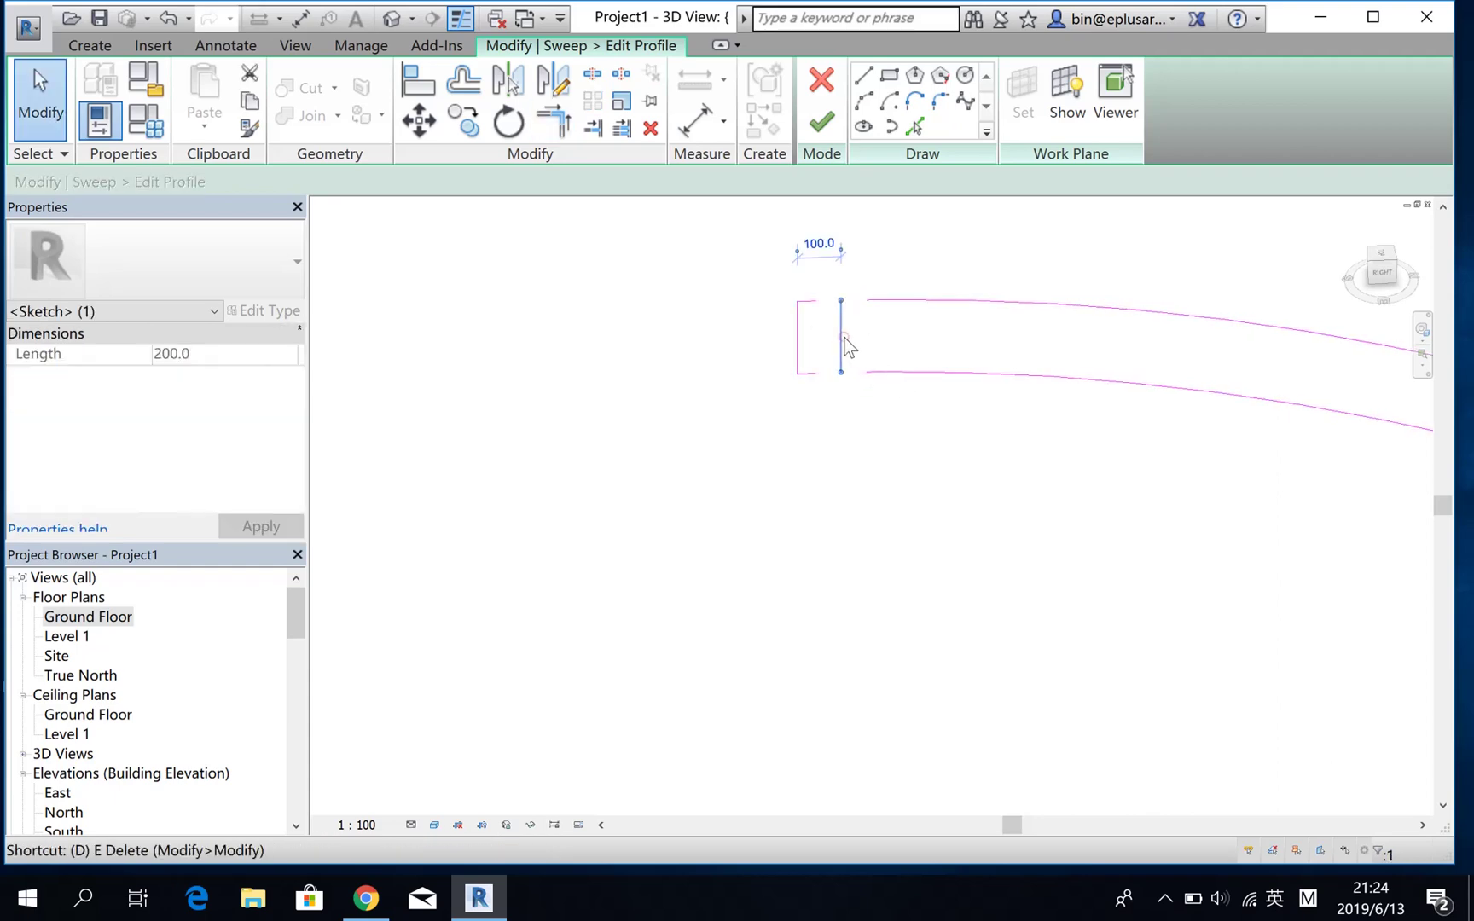
{"action": "key", "text": "d"}
{"action": "key", "text": "e"}
{"action": "key", "text": "t"}
{"action": "key", "text": "l"}
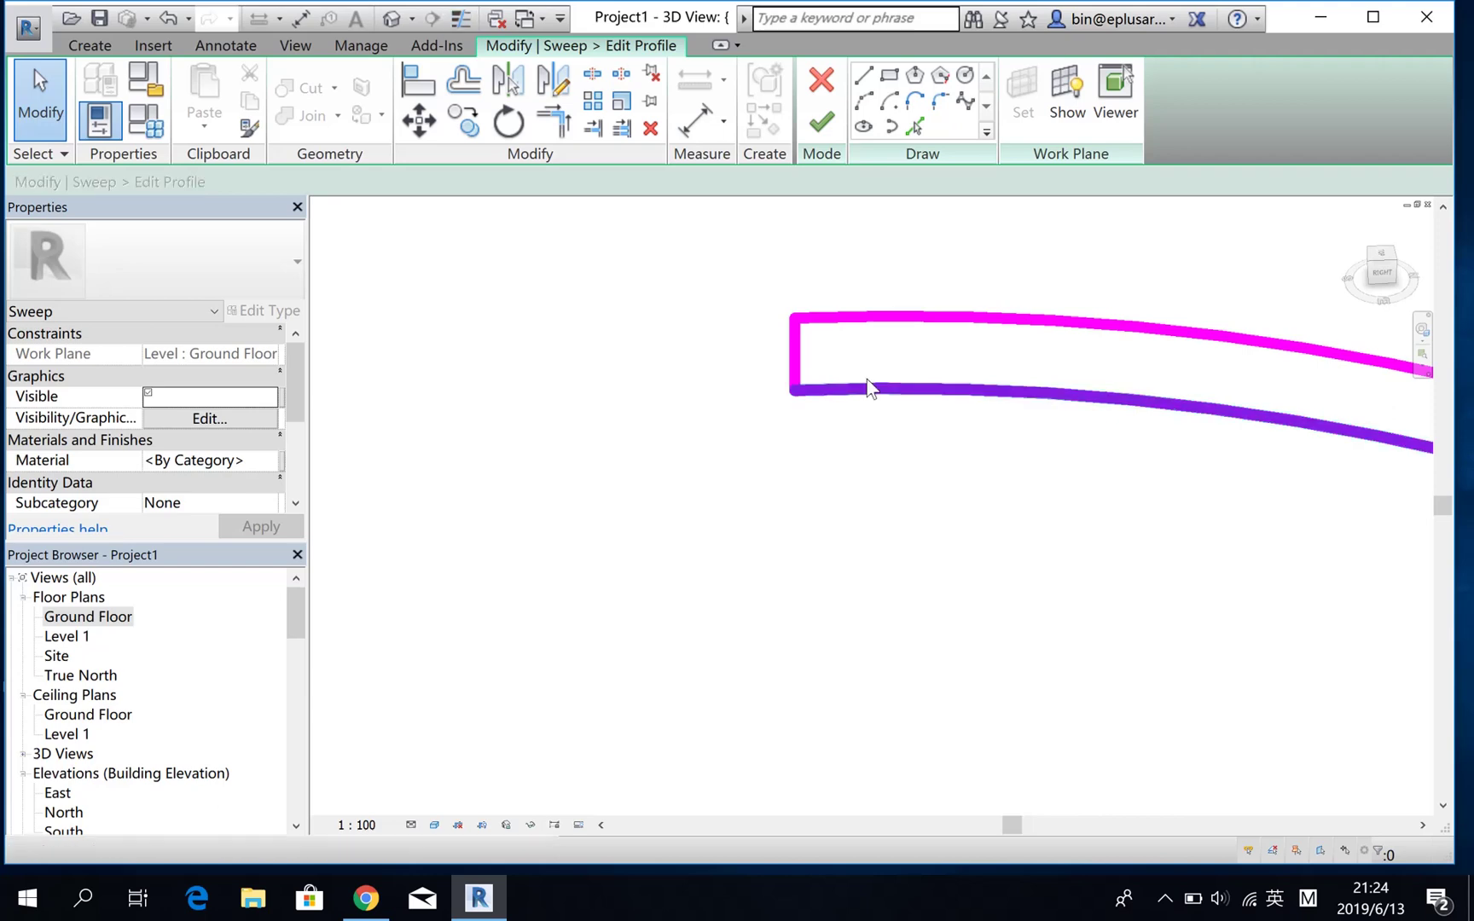
{"action": "scroll", "coordinate": [867, 416], "scroll_direction": "down", "scroll_amount": 3}
{"action": "scroll", "coordinate": [929, 433], "scroll_direction": "down", "scroll_amount": 2}
{"action": "scroll", "coordinate": [846, 435], "scroll_direction": "down", "scroll_amount": 2}
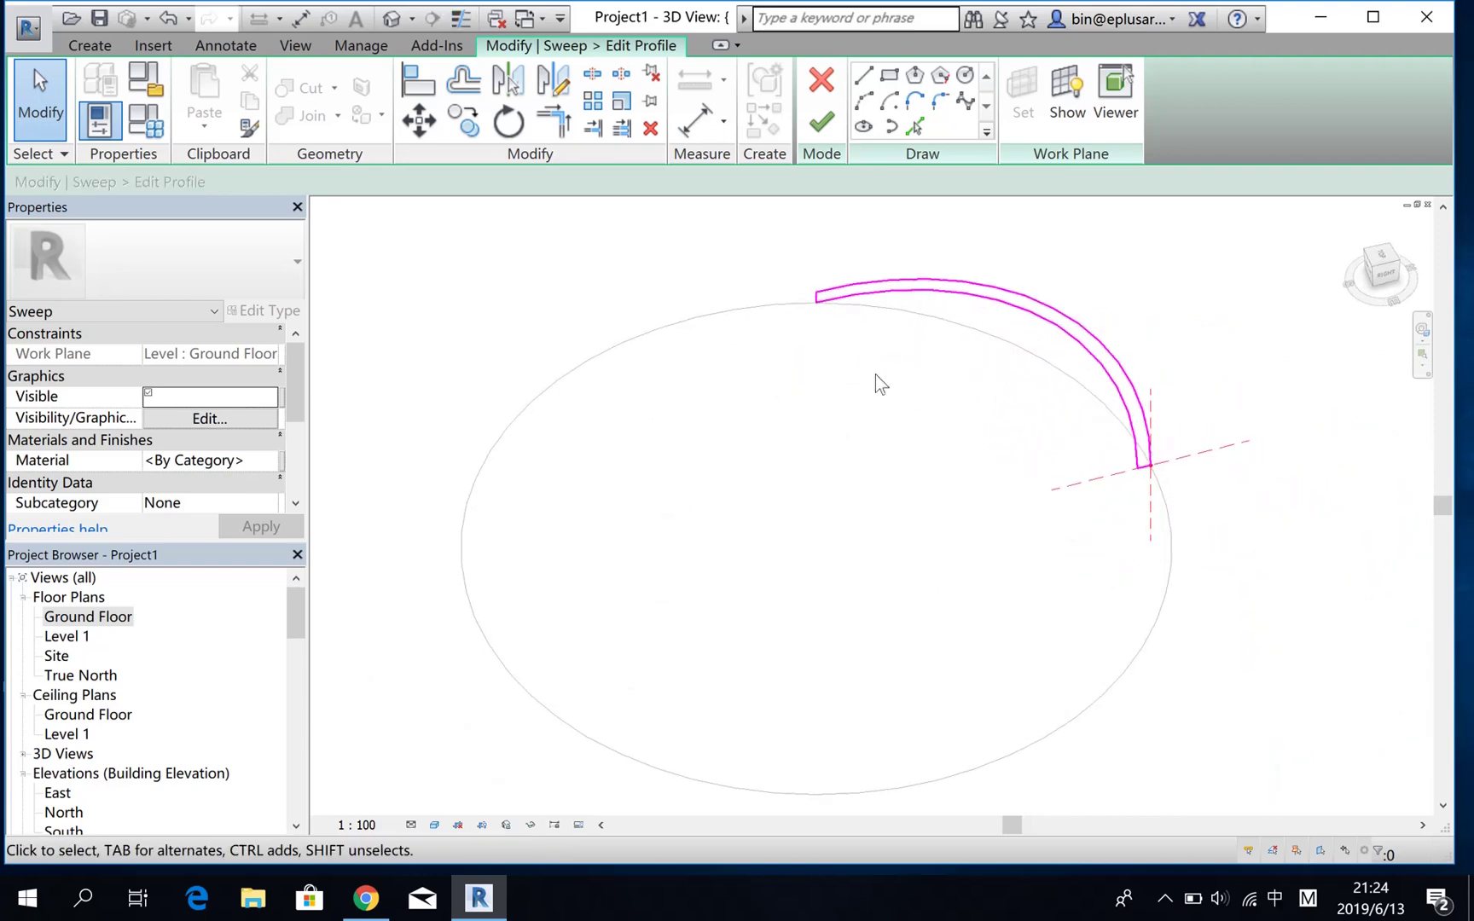
{"action": "scroll", "coordinate": [875, 381], "scroll_direction": "up", "scroll_amount": 1}
{"action": "scroll", "coordinate": [839, 409], "scroll_direction": "up", "scroll_amount": 2}
{"action": "mouse_move", "coordinate": [833, 430]}
{"action": "middle_mouse_down"}
{"action": "mouse_move", "coordinate": [773, 473]}
{"action": "mouse_move", "coordinate": [816, 446]}
{"action": "middle_mouse_up"}
Finish the profile and sweep edits, then reselect the dome sweep and reopen Edit Sweep
{"action": "left_click", "coordinate": [822, 121]}
{"action": "left_click", "coordinate": [821, 122]}
{"action": "key", "text": "Escape"}
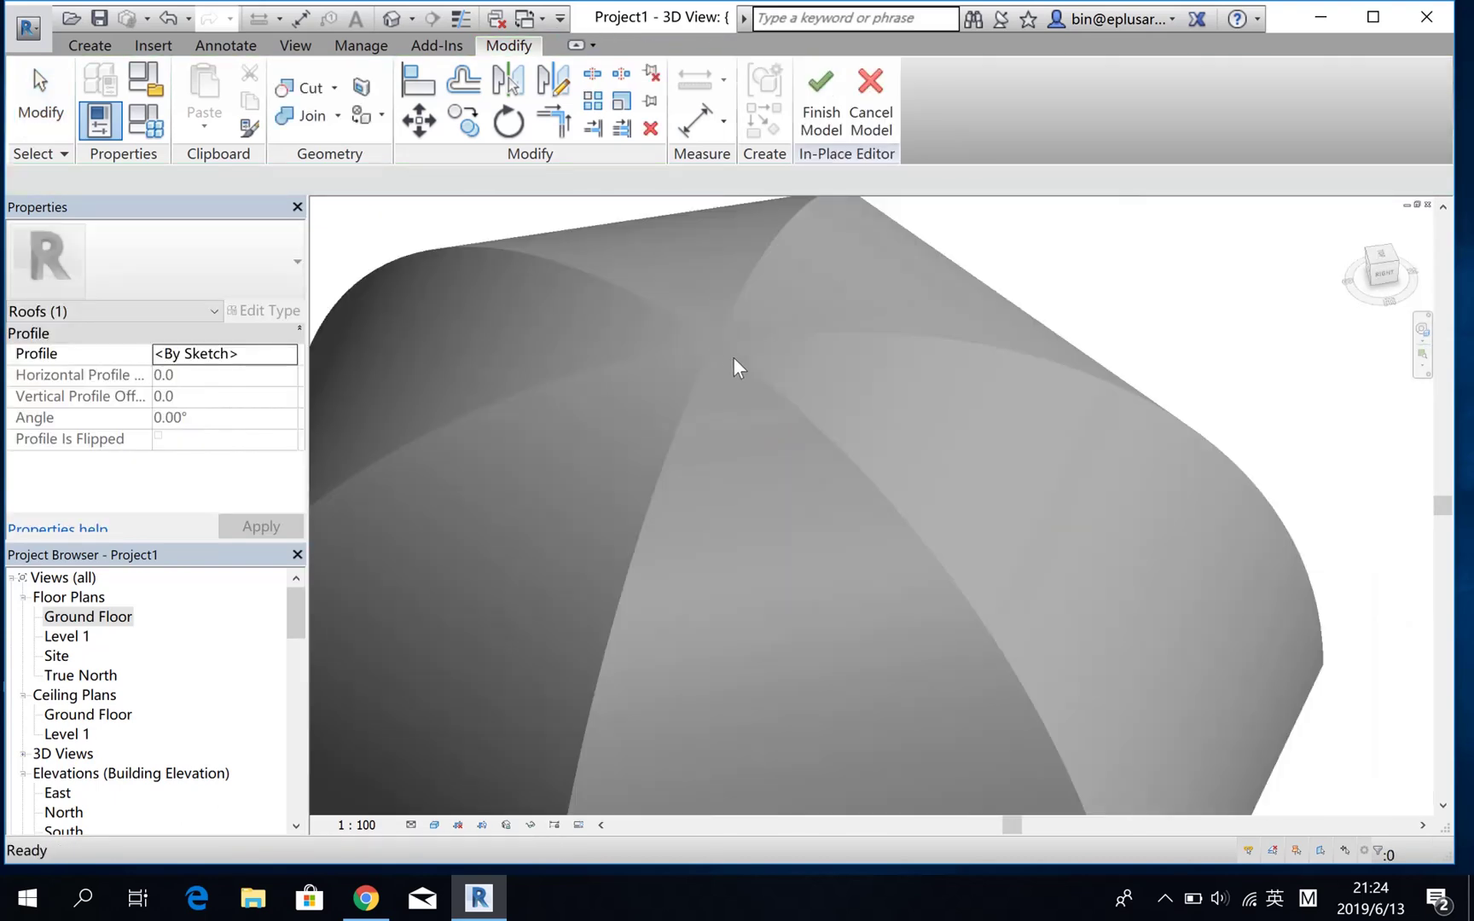
{"action": "scroll", "coordinate": [732, 356], "scroll_direction": "down", "scroll_amount": 3}
{"action": "left_click", "coordinate": [791, 394]}
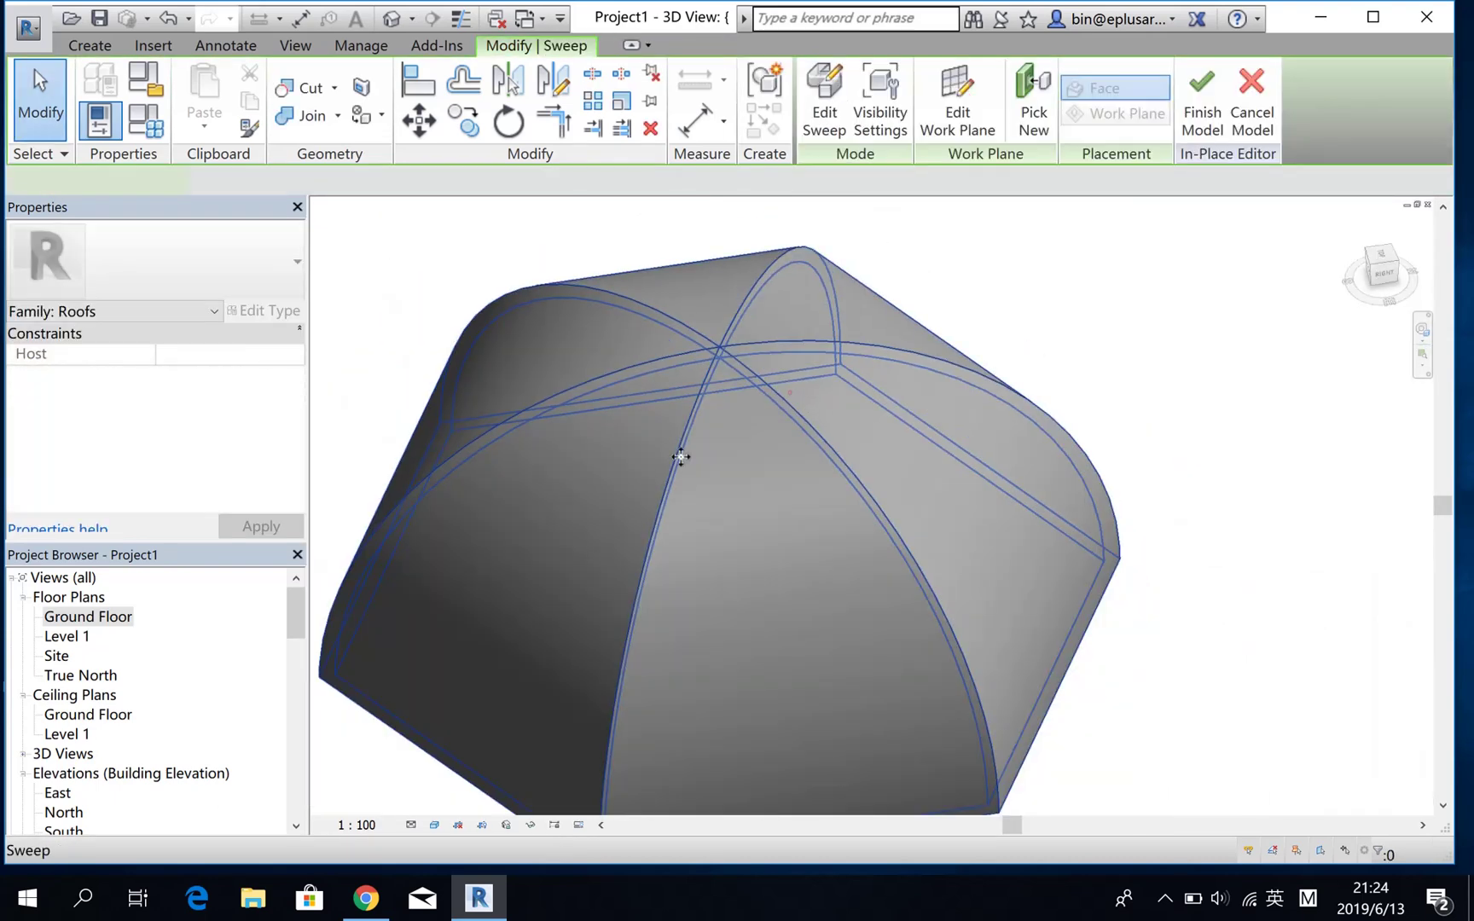
{"action": "scroll", "coordinate": [674, 454], "scroll_direction": "up", "scroll_amount": 2}
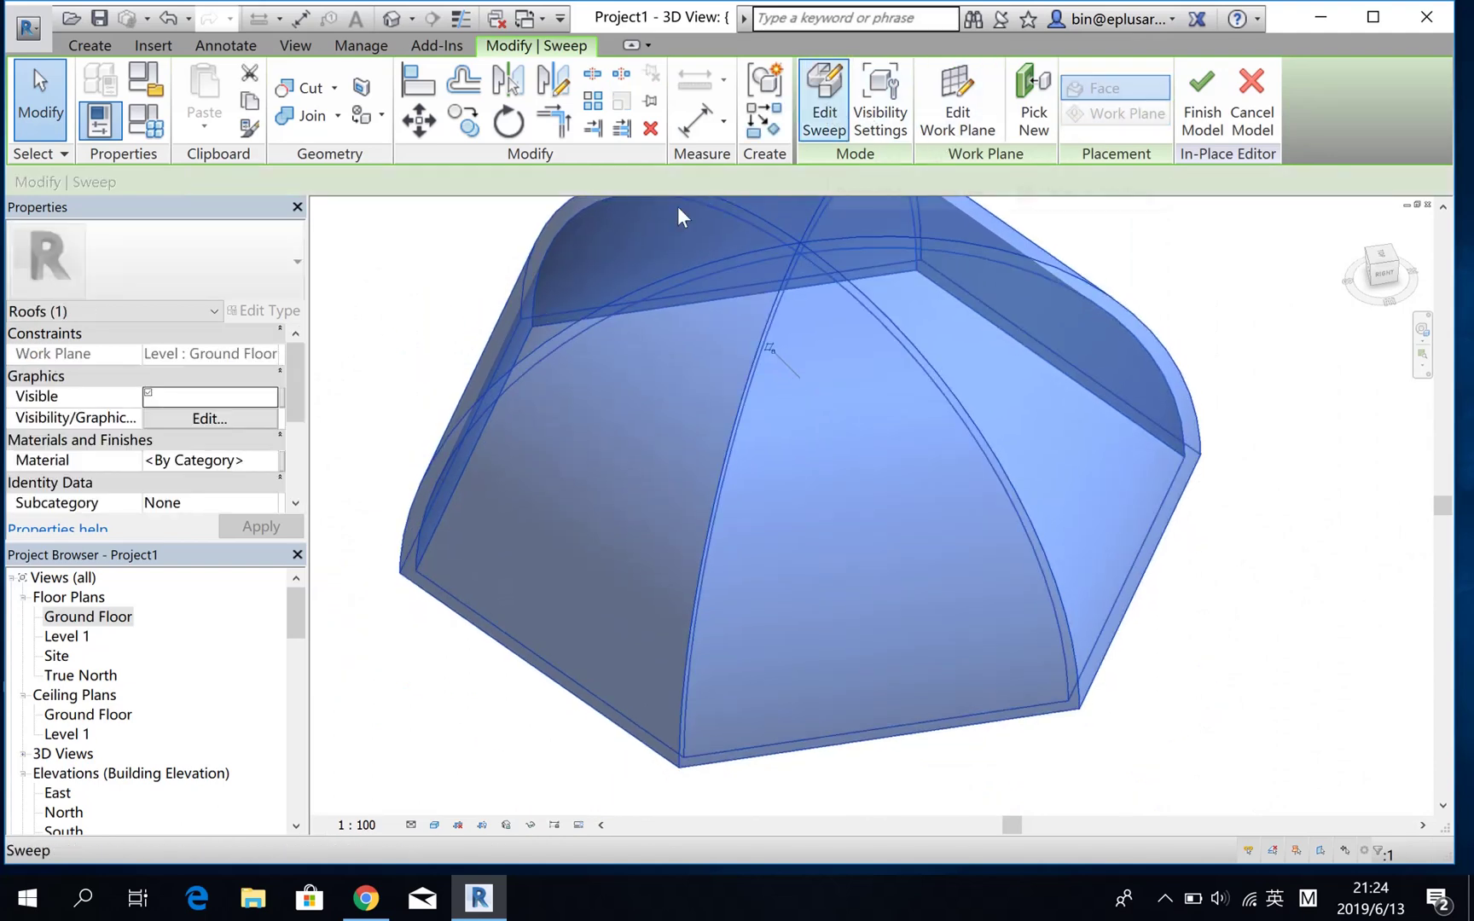
{"action": "left_click", "coordinate": [823, 98]}
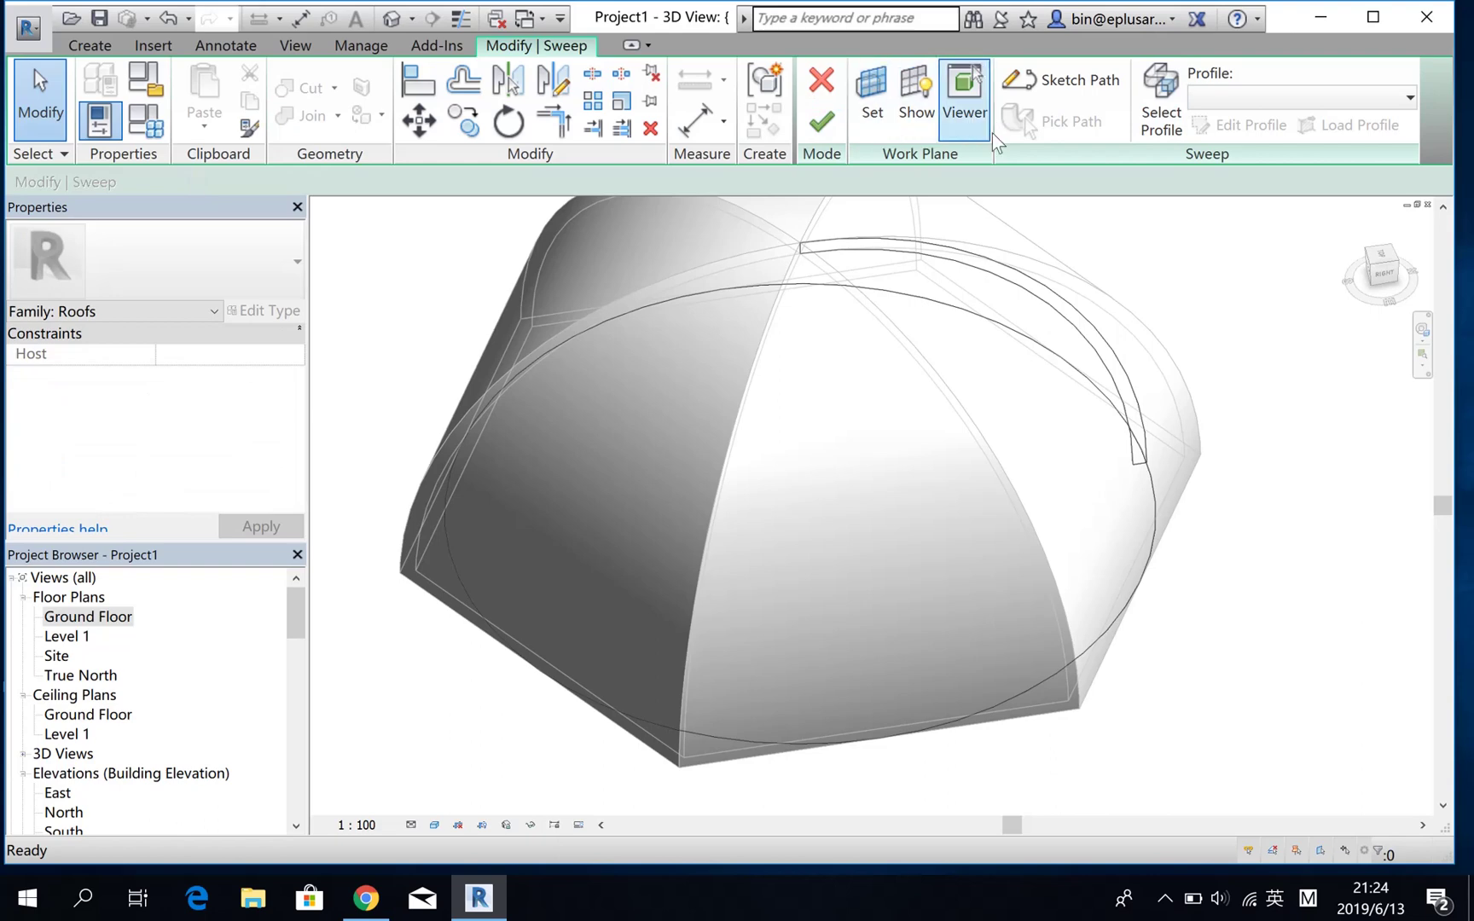
Place radial dimensions on the inner (4800) and outer (5000) profile arcs
{"action": "left_click", "coordinate": [1161, 98]}
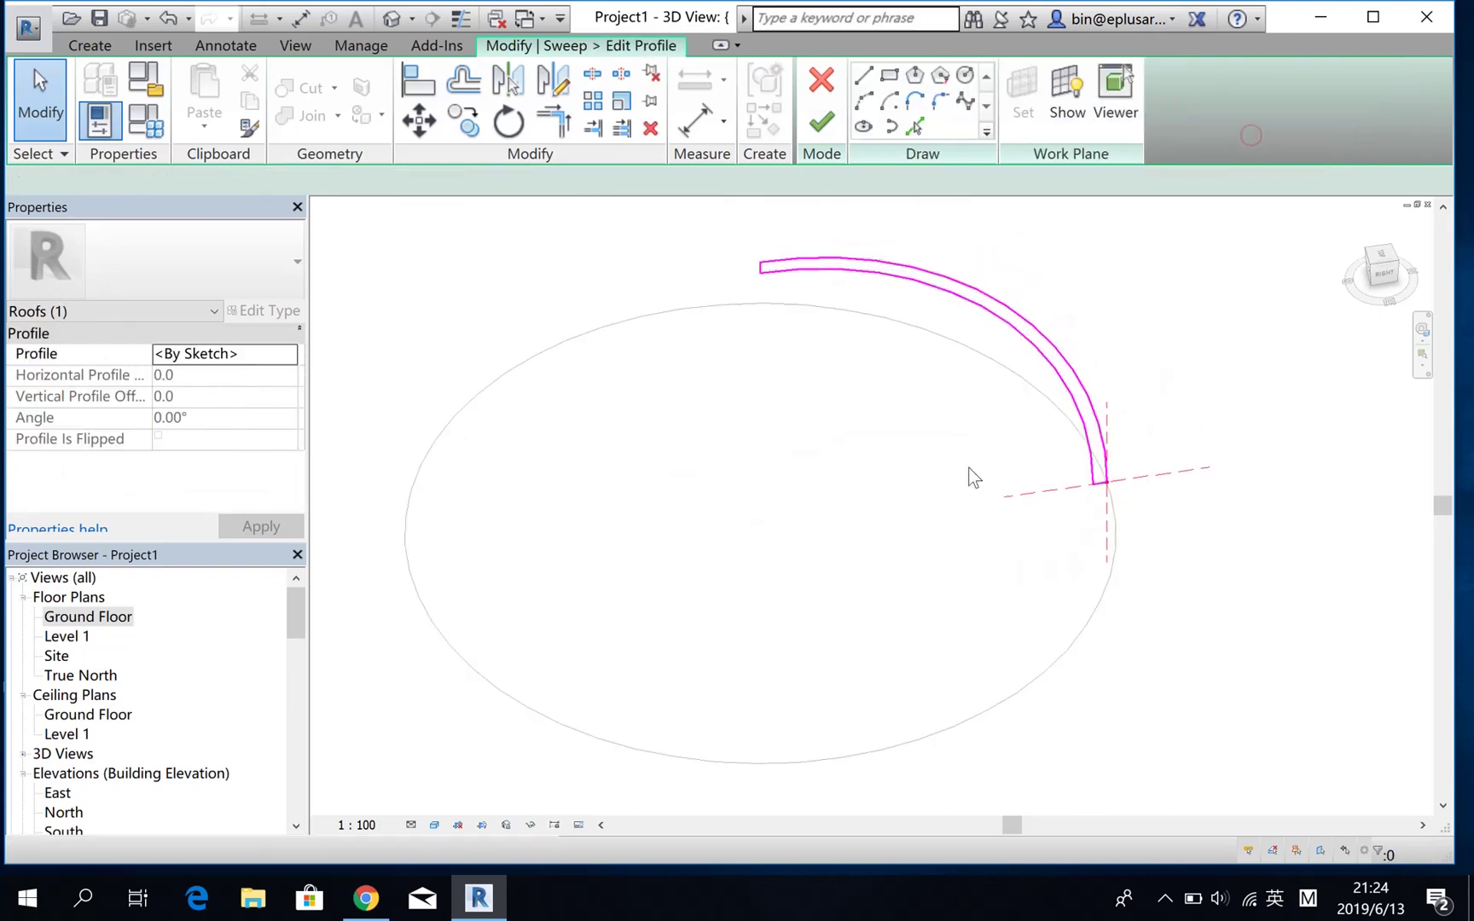
{"action": "mouse_move", "coordinate": [974, 476]}
{"action": "middle_mouse_down", "text": "shift"}
{"action": "mouse_move", "coordinate": [974, 333]}
{"action": "mouse_move", "coordinate": [951, 431]}
{"action": "middle_mouse_up", "text": "shift"}
{"action": "middle_click_drag", "start_coordinate": [1075, 537], "coordinate": [1050, 536]}
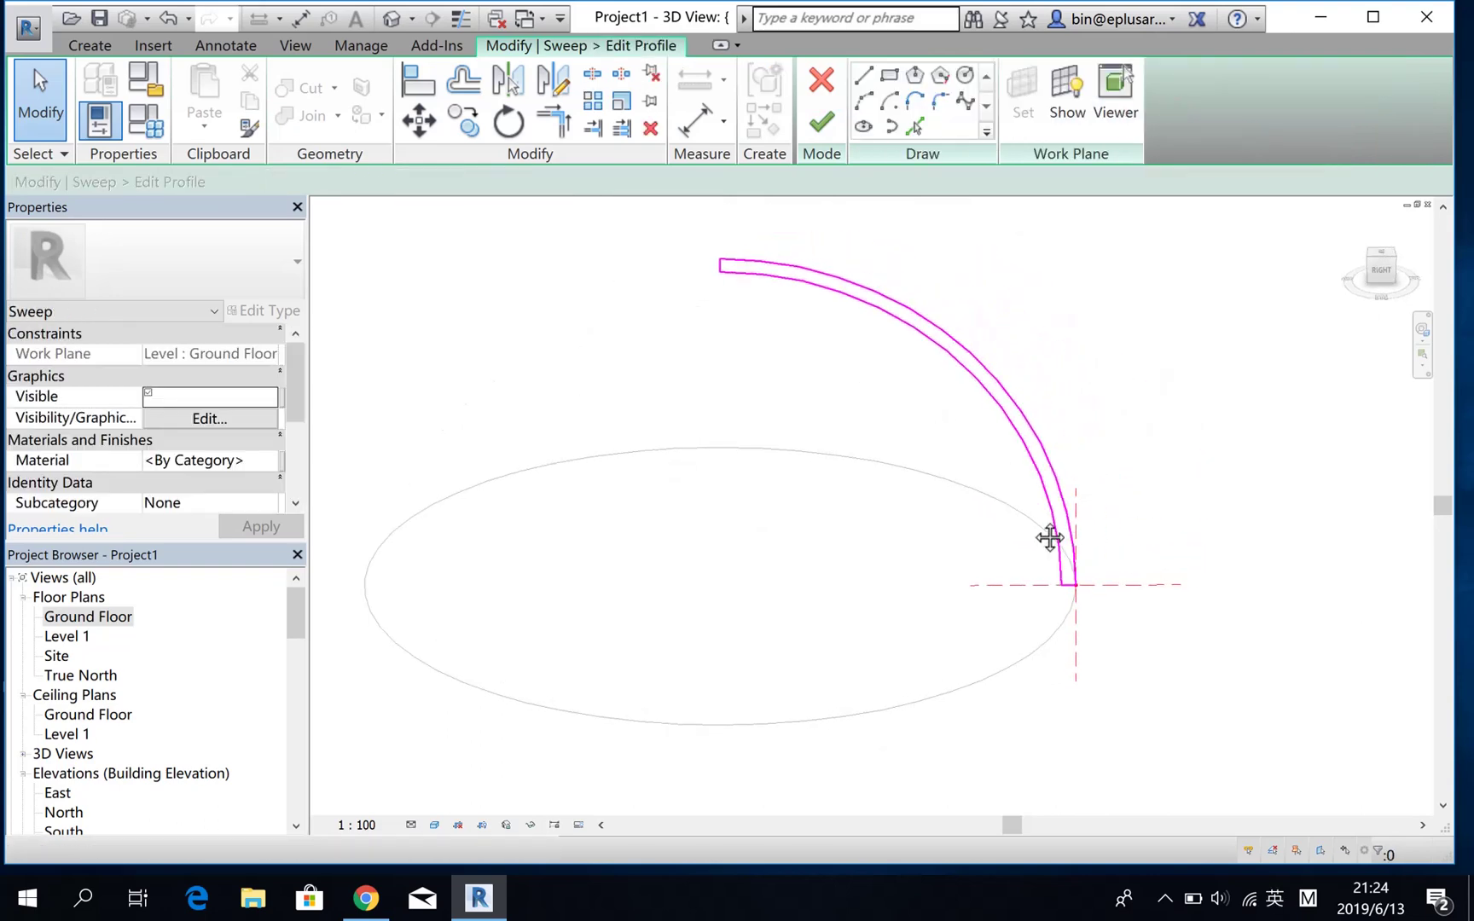
{"action": "key", "text": "d"}
{"action": "key", "text": "i"}
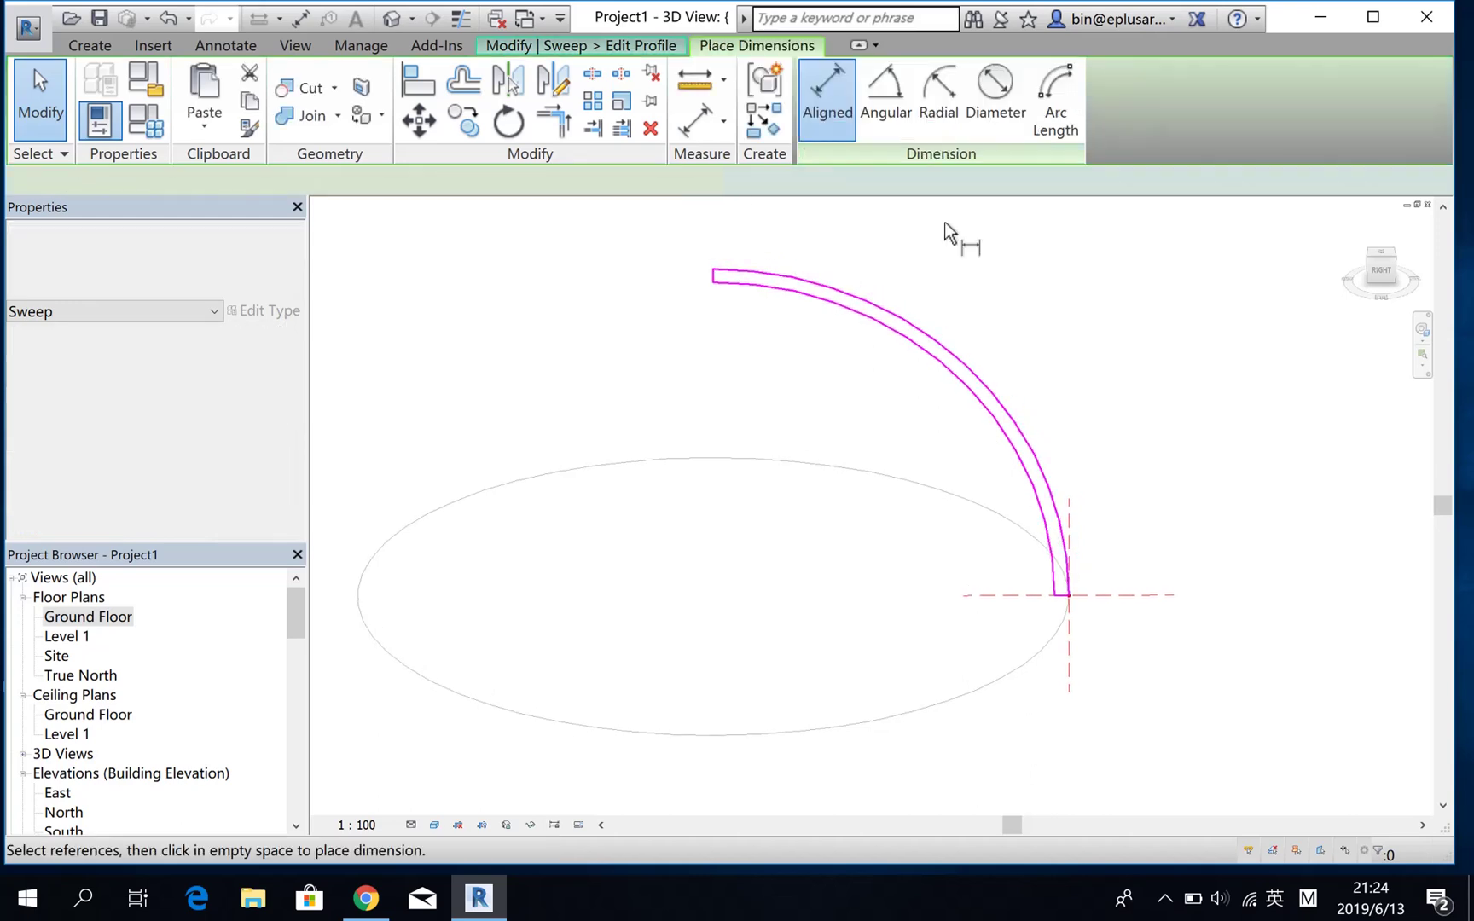
{"action": "left_click", "coordinate": [938, 94]}
{"action": "left_click", "coordinate": [917, 354]}
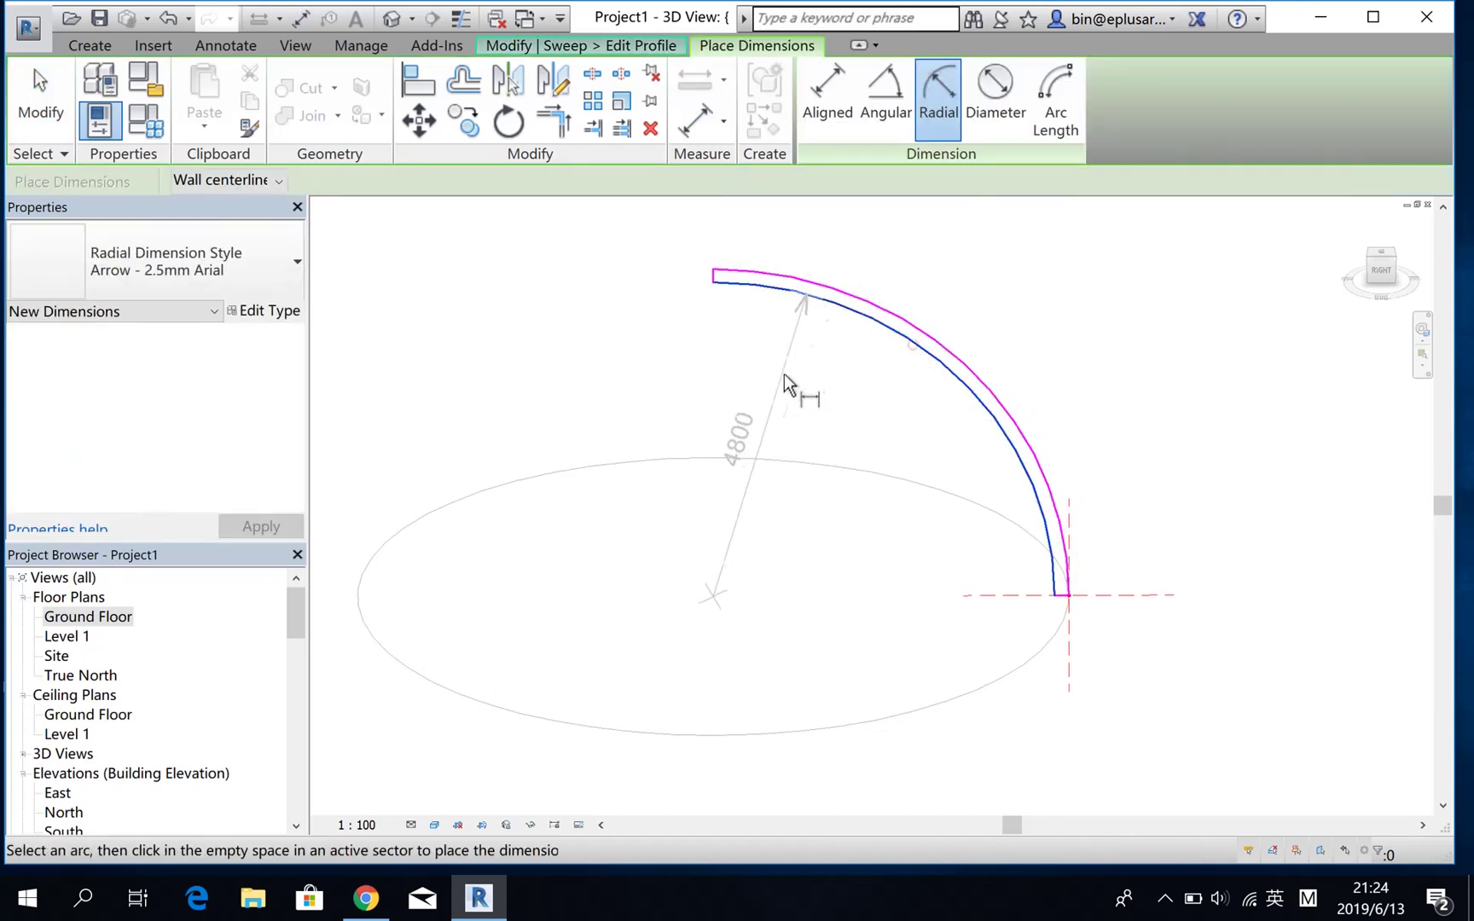
{"action": "left_click", "coordinate": [785, 388]}
{"action": "left_click", "coordinate": [874, 407]}
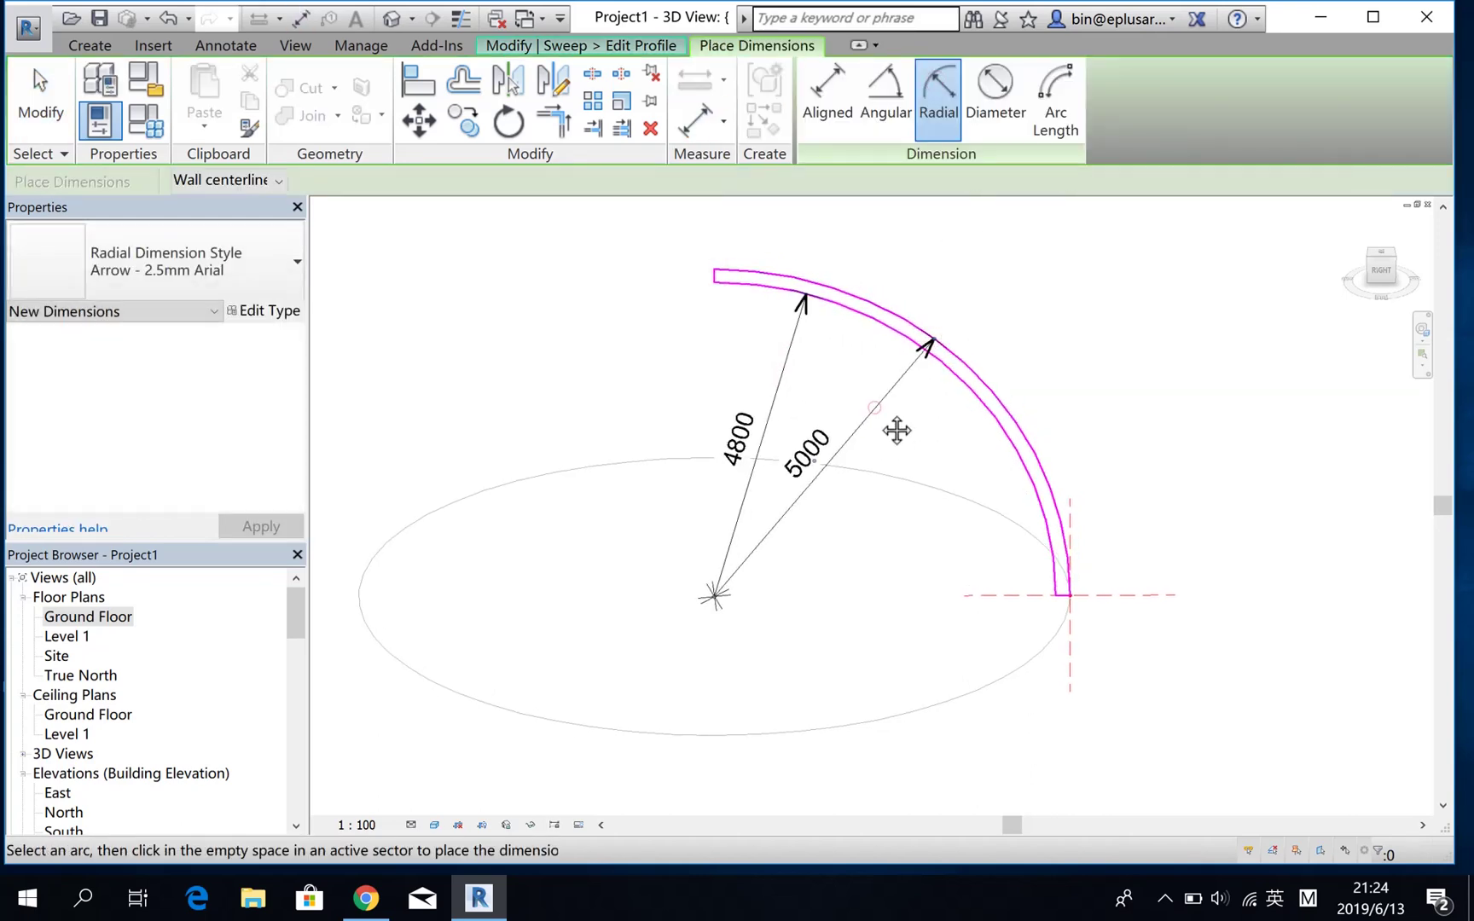
{"action": "key", "text": "Escape"}
{"action": "key", "text": "Escape"}
Label the 5000 dimension with Radius and start a new parameter for the 4800 dimension
{"action": "left_click", "coordinate": [889, 391]}
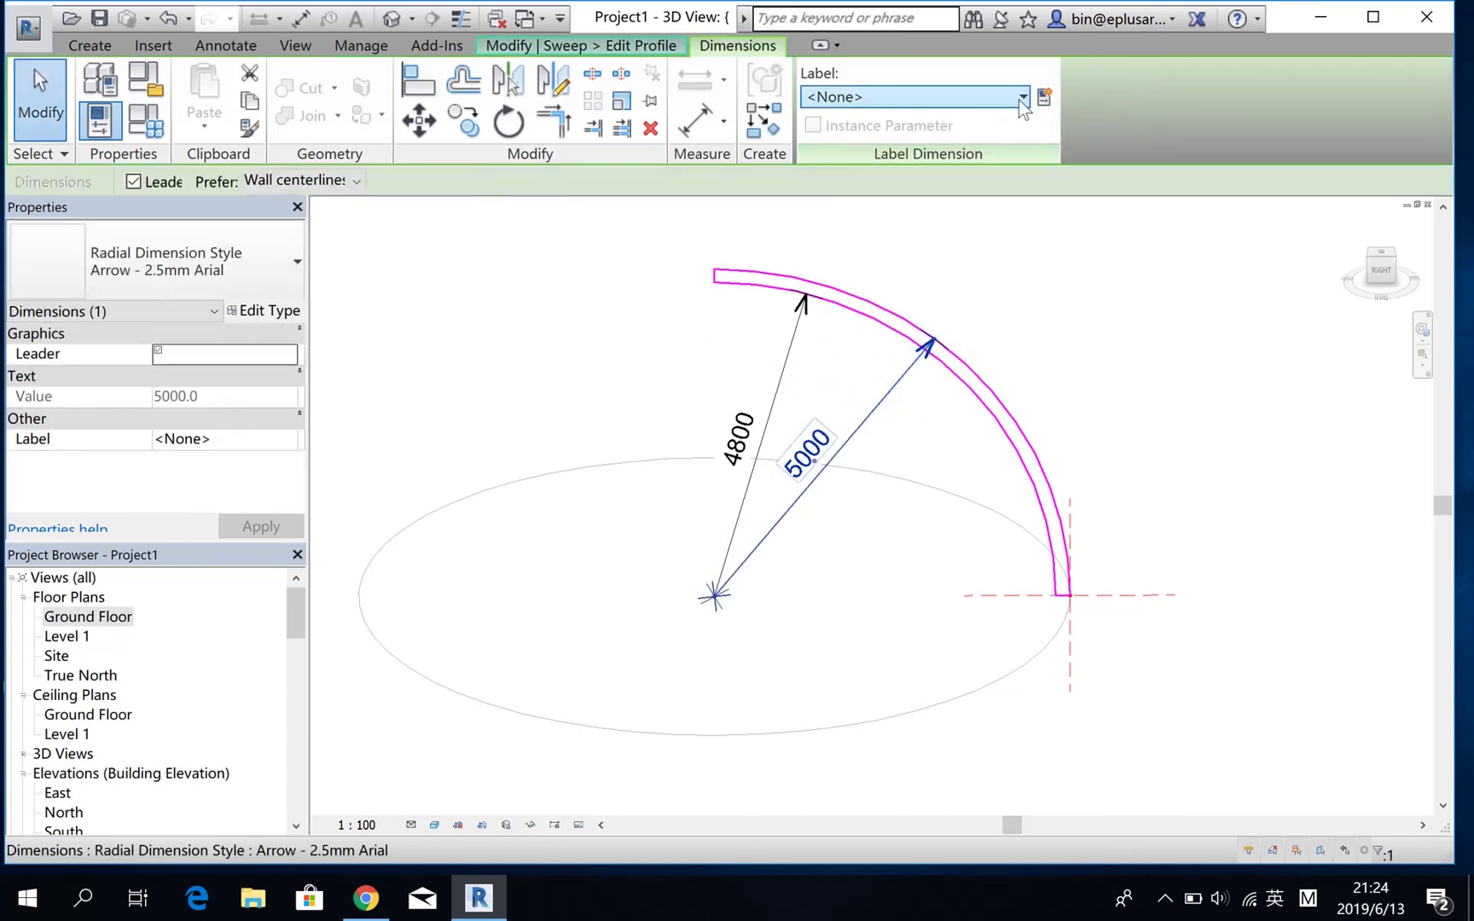
{"action": "left_click", "coordinate": [1021, 97]}
{"action": "left_click", "coordinate": [878, 174]}
{"action": "left_click", "coordinate": [793, 358]}
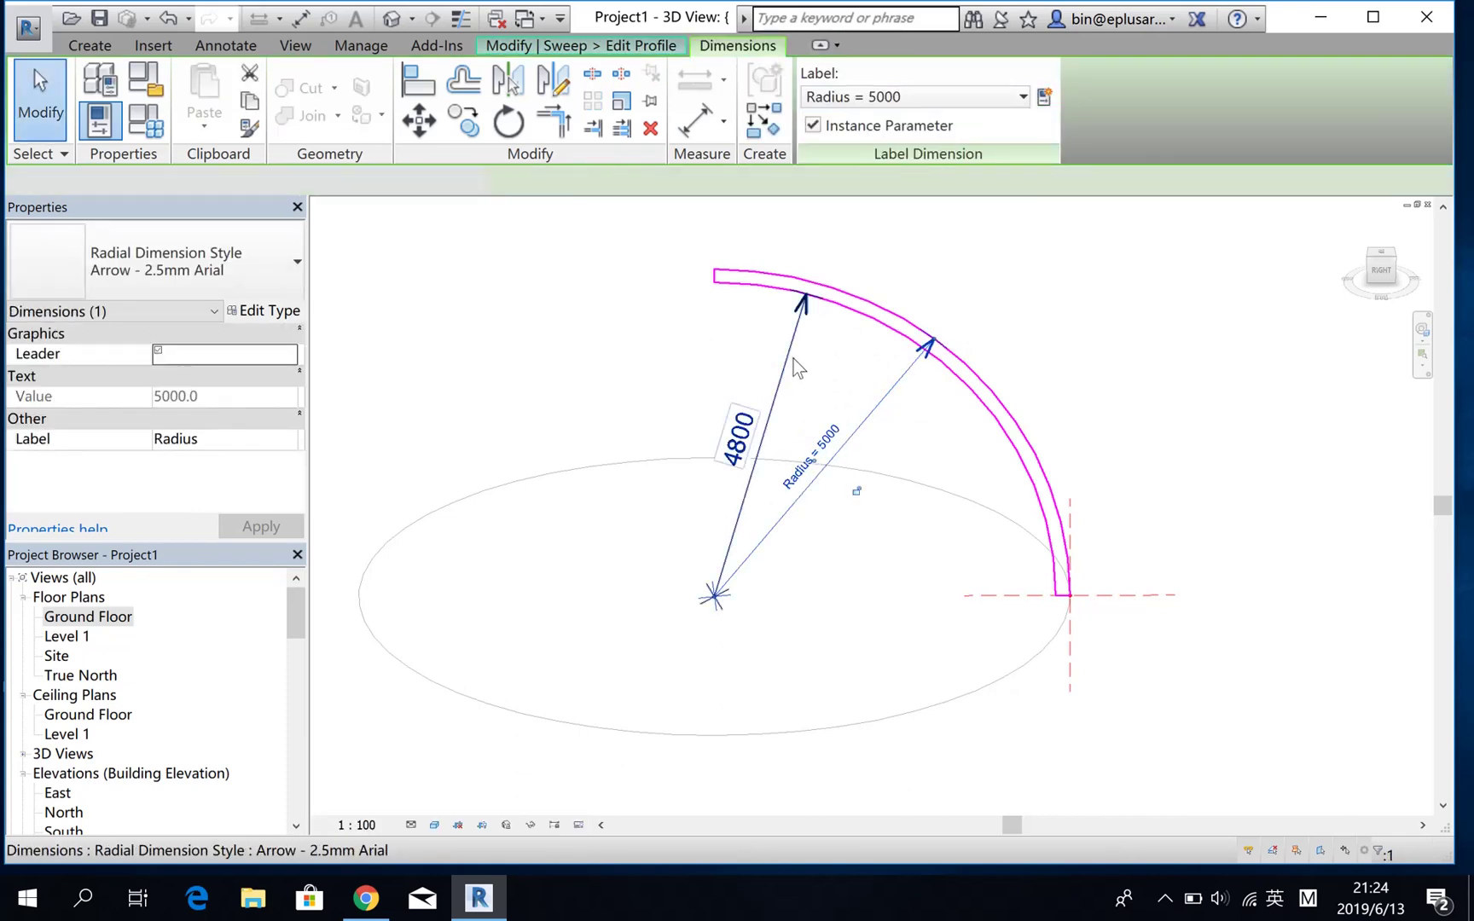
{"action": "left_click", "coordinate": [1043, 97]}
{"action": "type", "text": "R"}
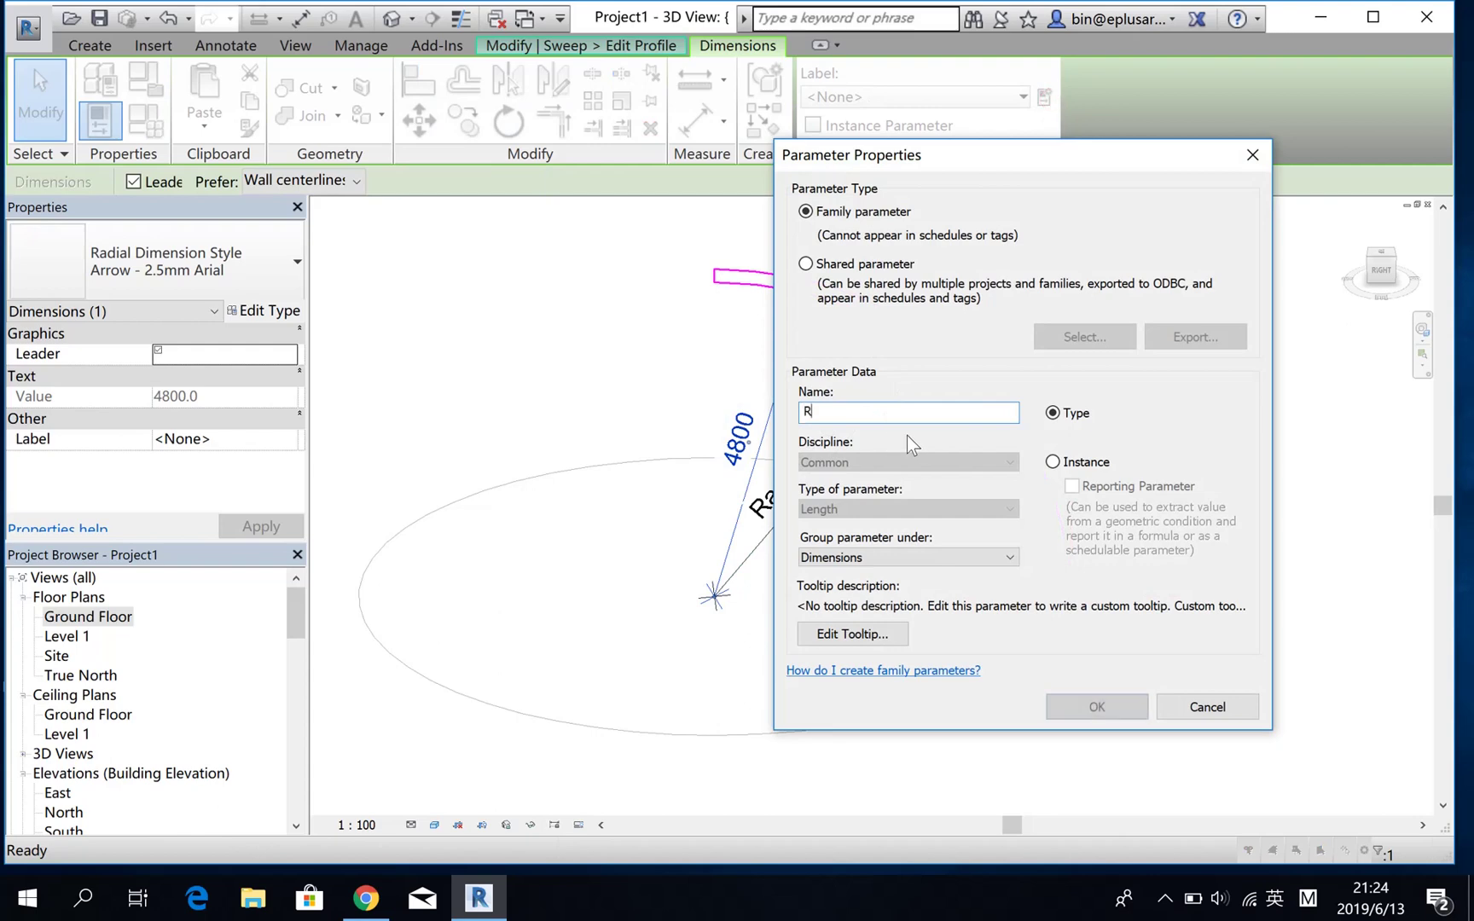
Create the 'Radius Internal' instance parameter for the 4800 dimension and review Family Types
{"action": "type", "text": "adius Internal"}
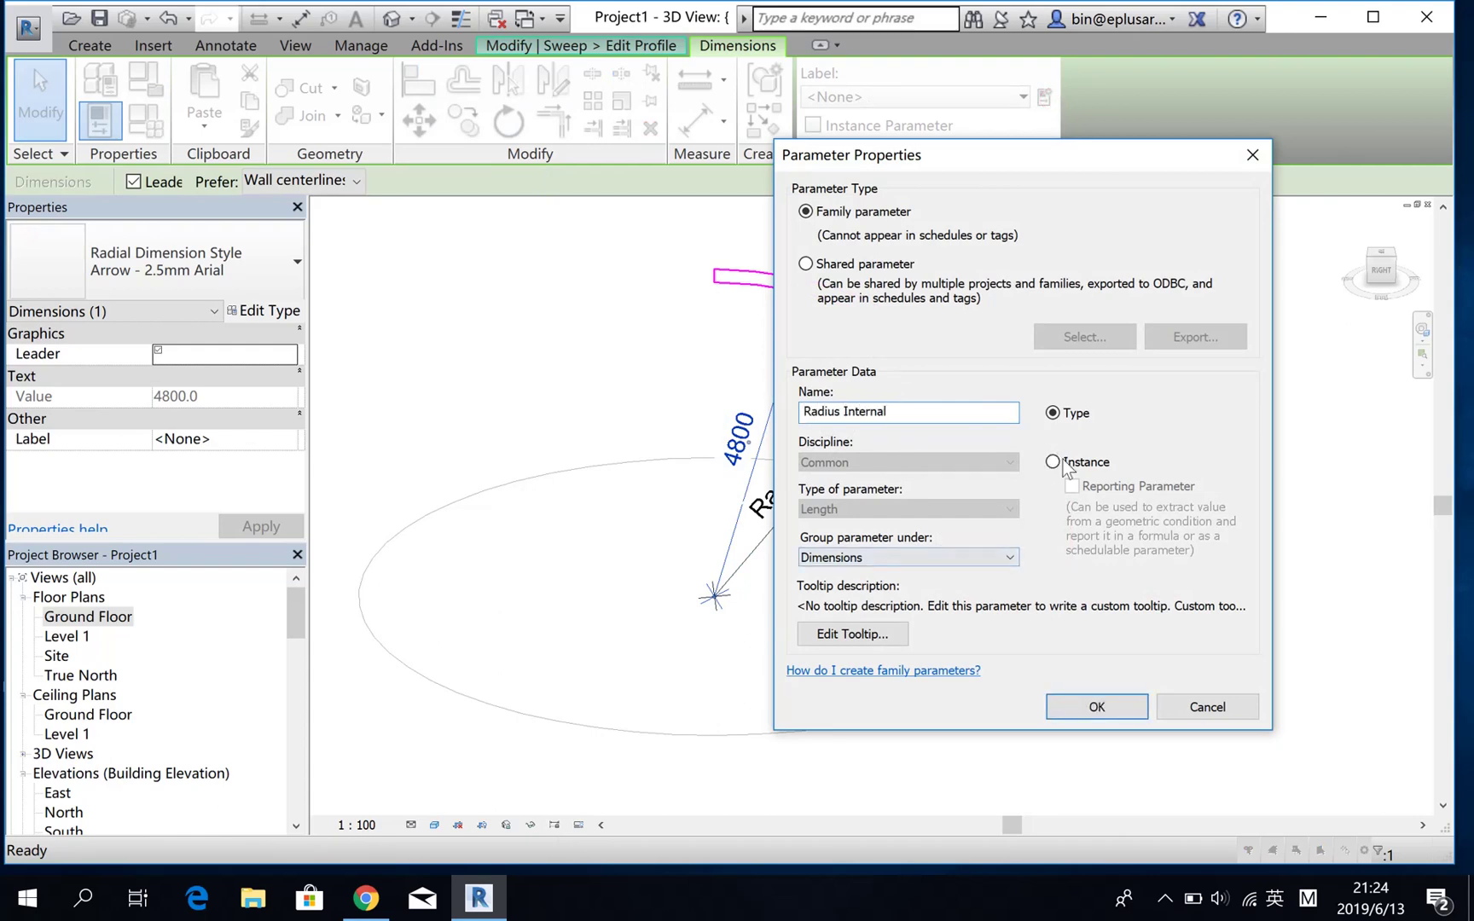
{"action": "left_click", "coordinate": [1054, 461]}
{"action": "left_click", "coordinate": [1066, 706]}
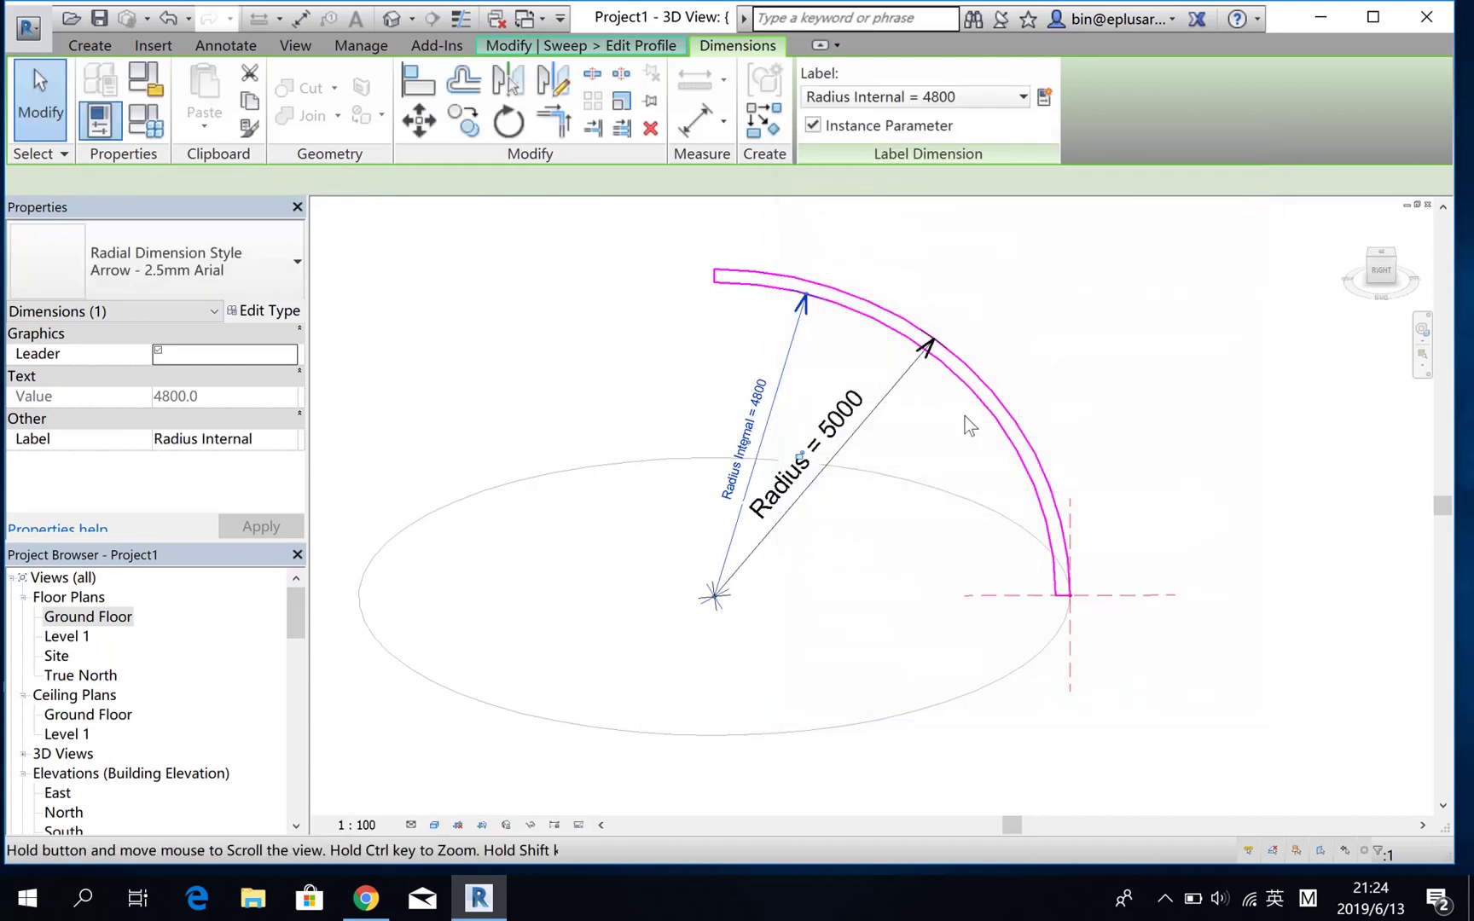
{"action": "scroll", "coordinate": [965, 415], "scroll_direction": "up", "scroll_amount": 1}
{"action": "key", "text": "Escape"}
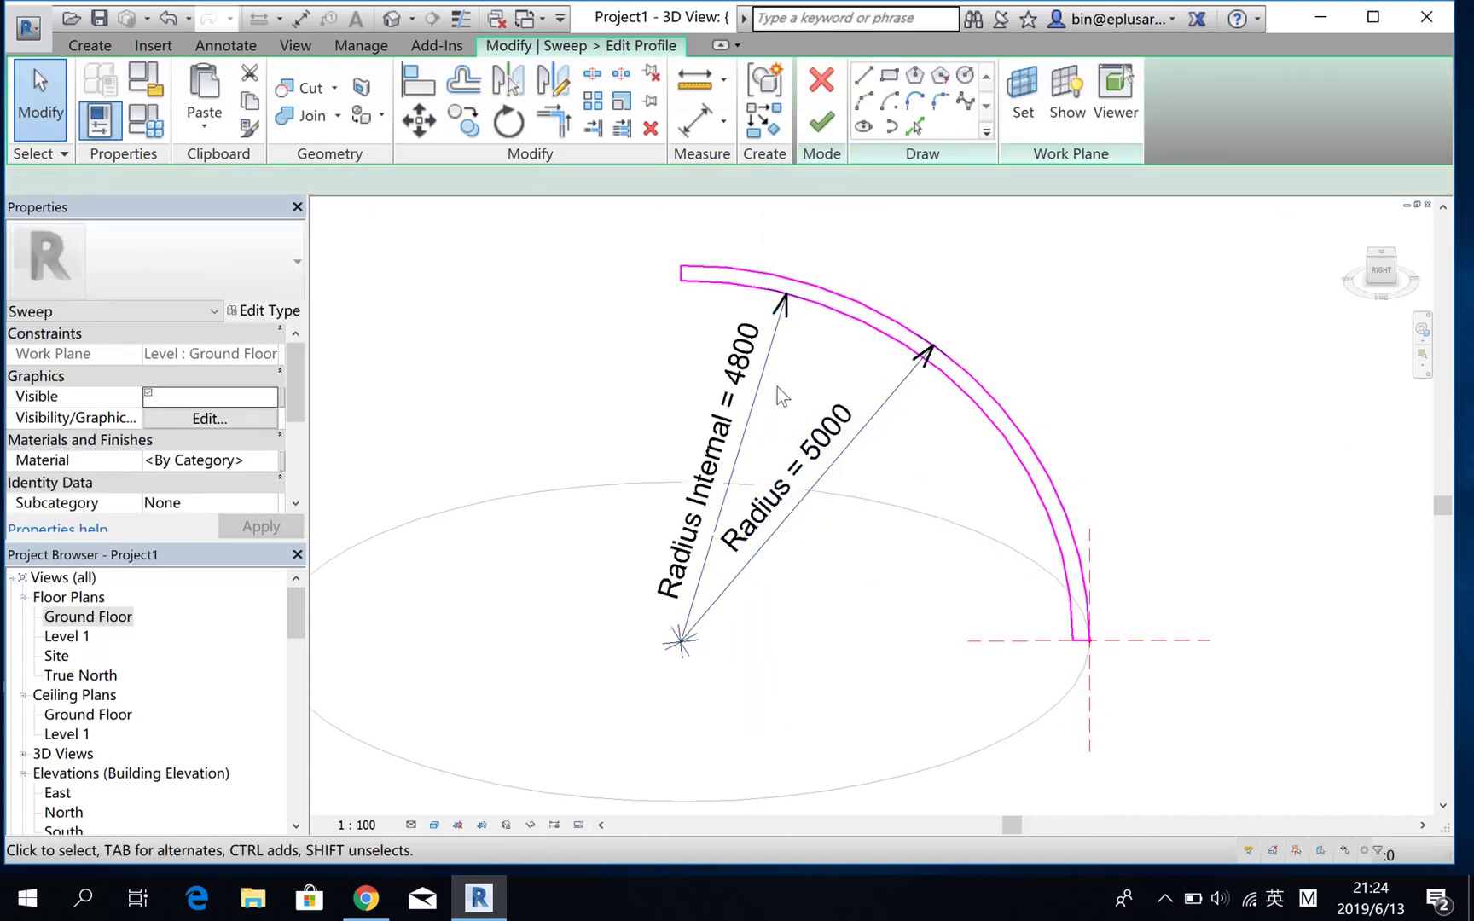
{"action": "left_click", "coordinate": [145, 120]}
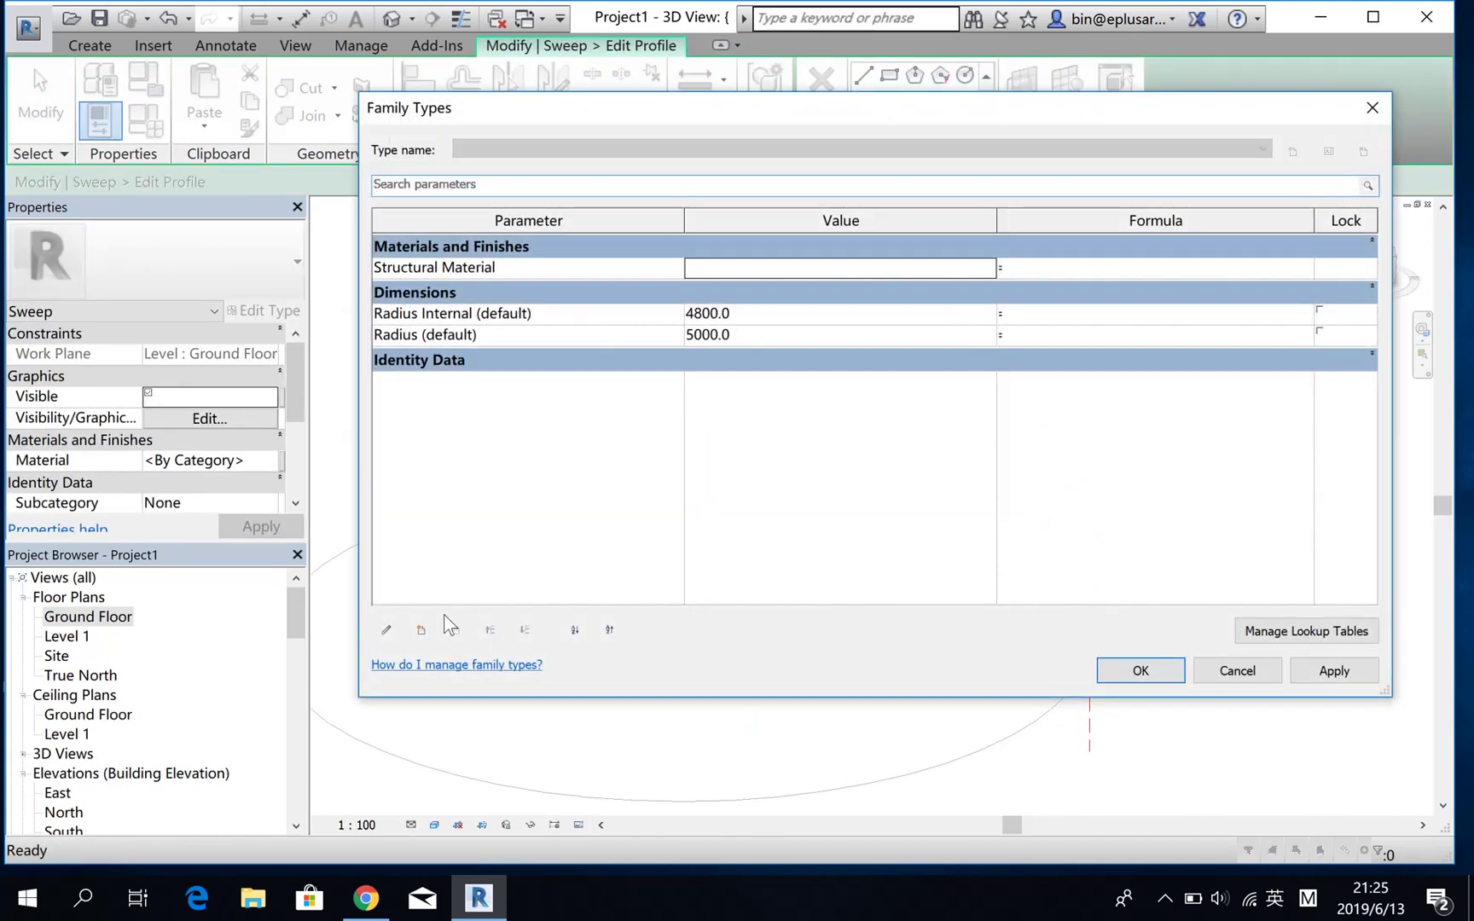
Add a new 'Thickness' instance family parameter
{"action": "left_click", "coordinate": [422, 628]}
{"action": "type", "text": "Thickness"}
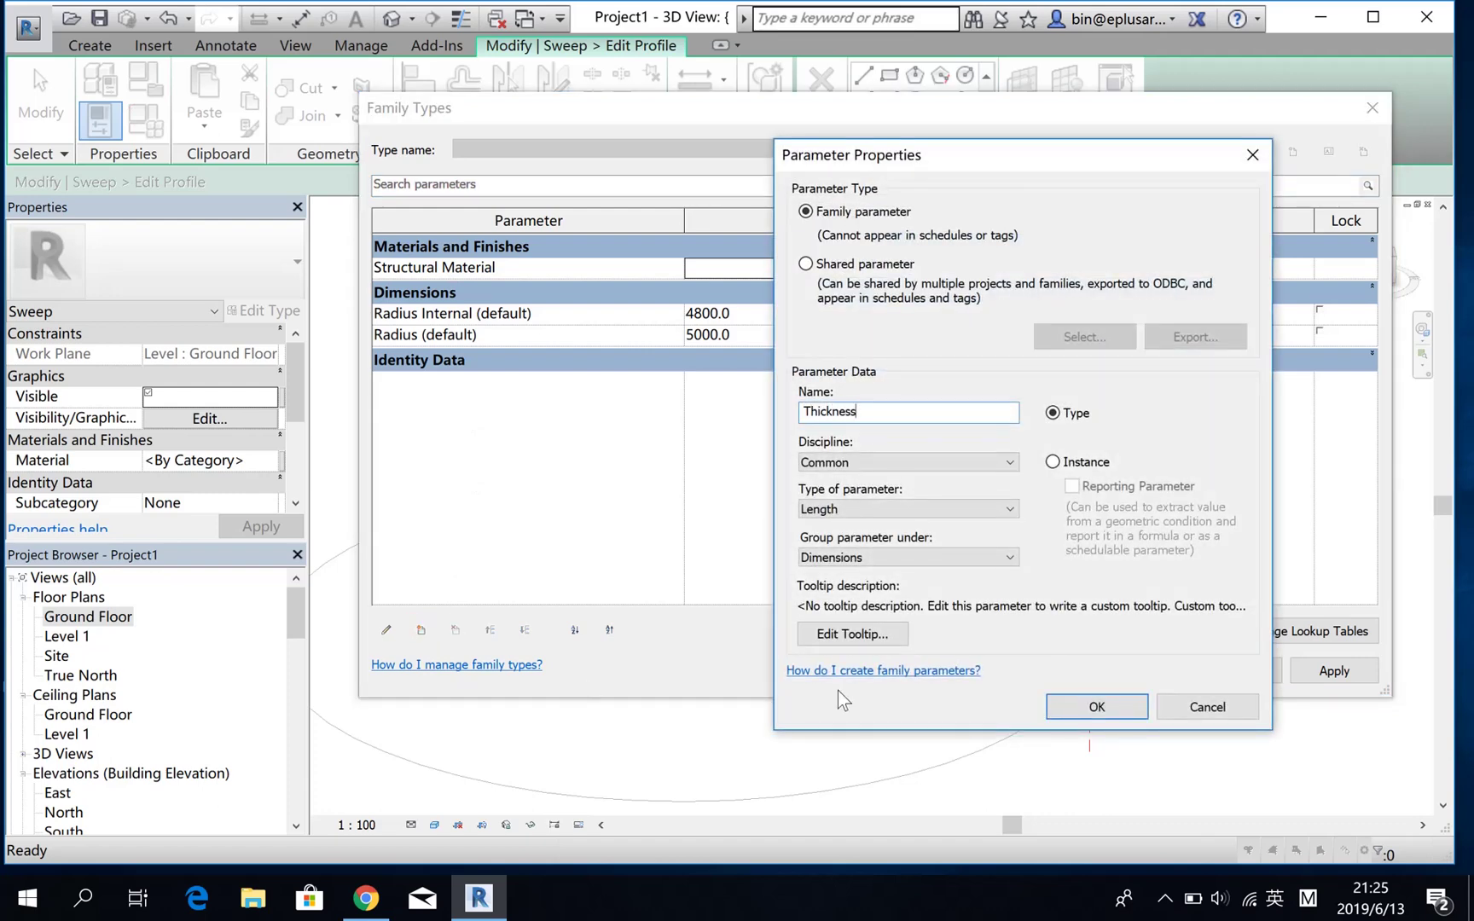
{"action": "left_click", "coordinate": [1052, 461]}
{"action": "left_click", "coordinate": [1096, 706]}
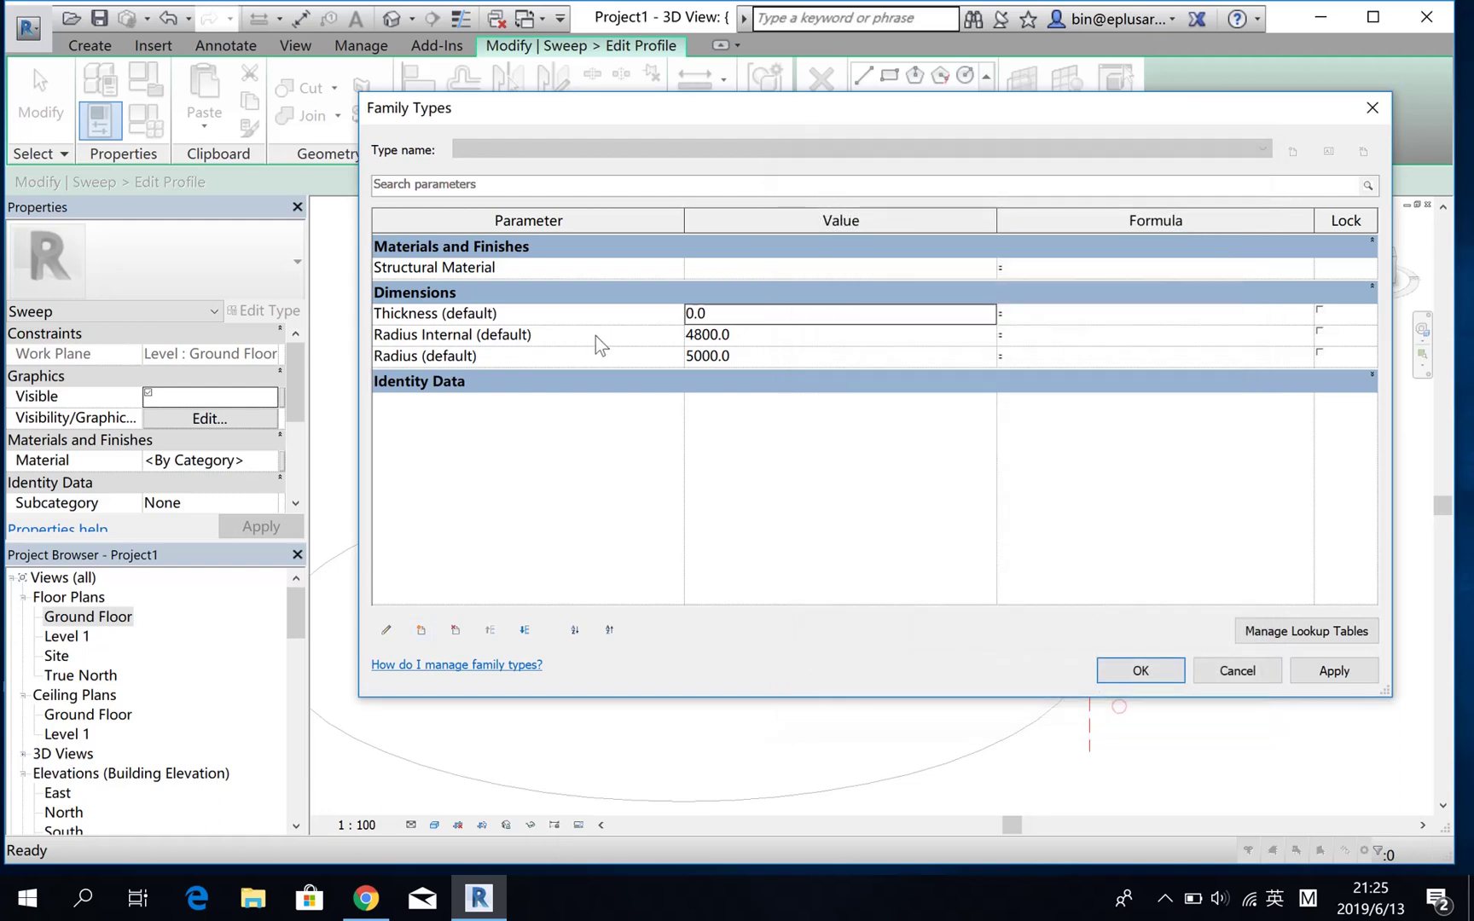
Drive Radius Internal with the formula =Radius - Thickness and set Thickness to 200
{"action": "left_click", "coordinate": [1046, 341]}
{"action": "type", "text": "Rad"}
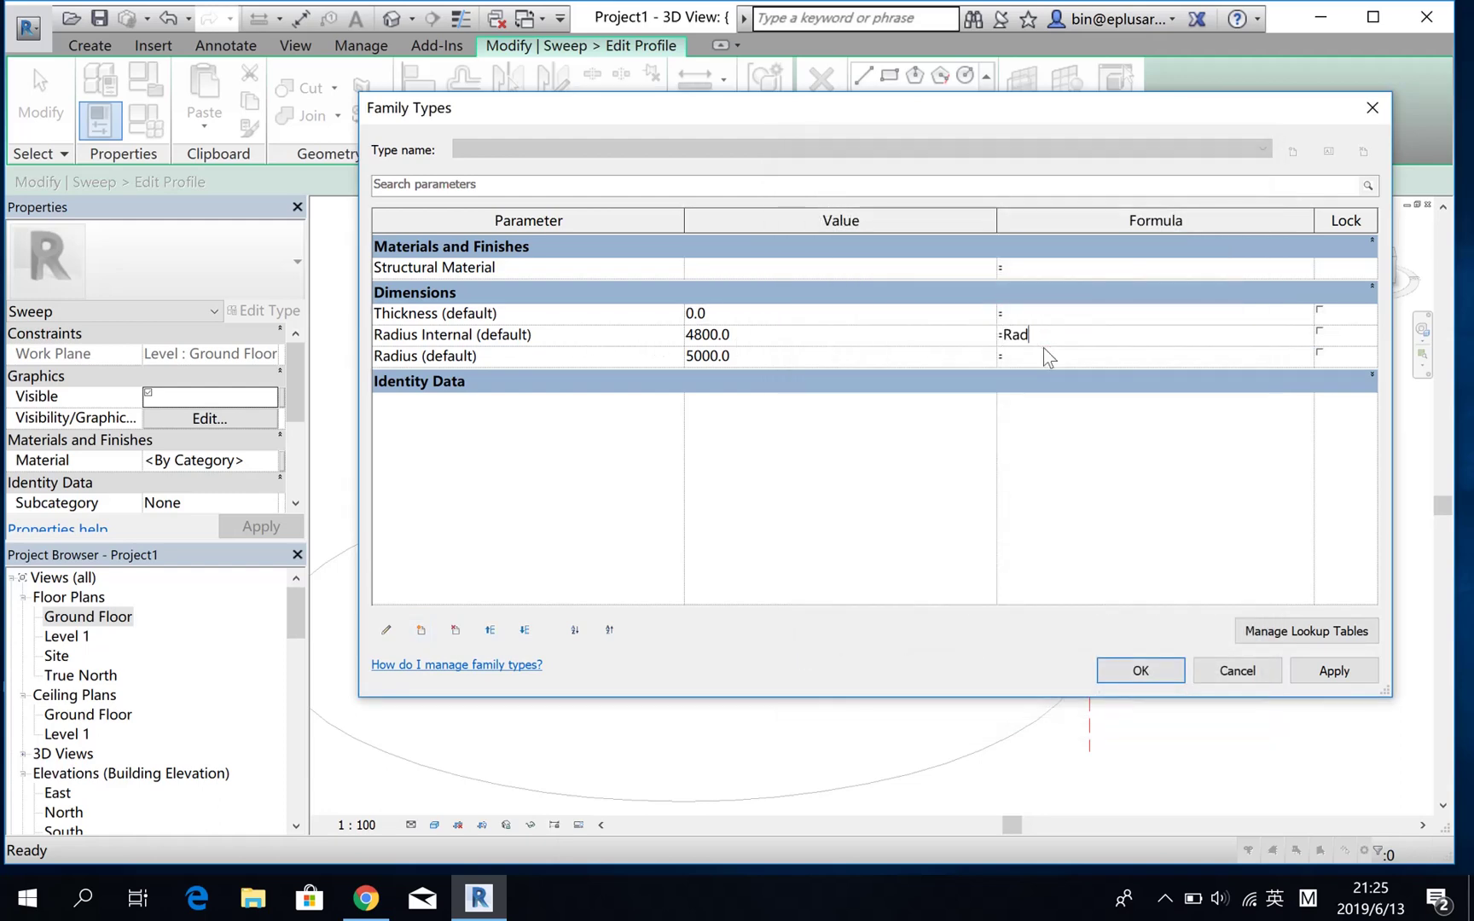
{"action": "type", "text": "ius - Thi"}
{"action": "type", "text": "ckness"}
{"action": "left_click", "coordinate": [1140, 671]}
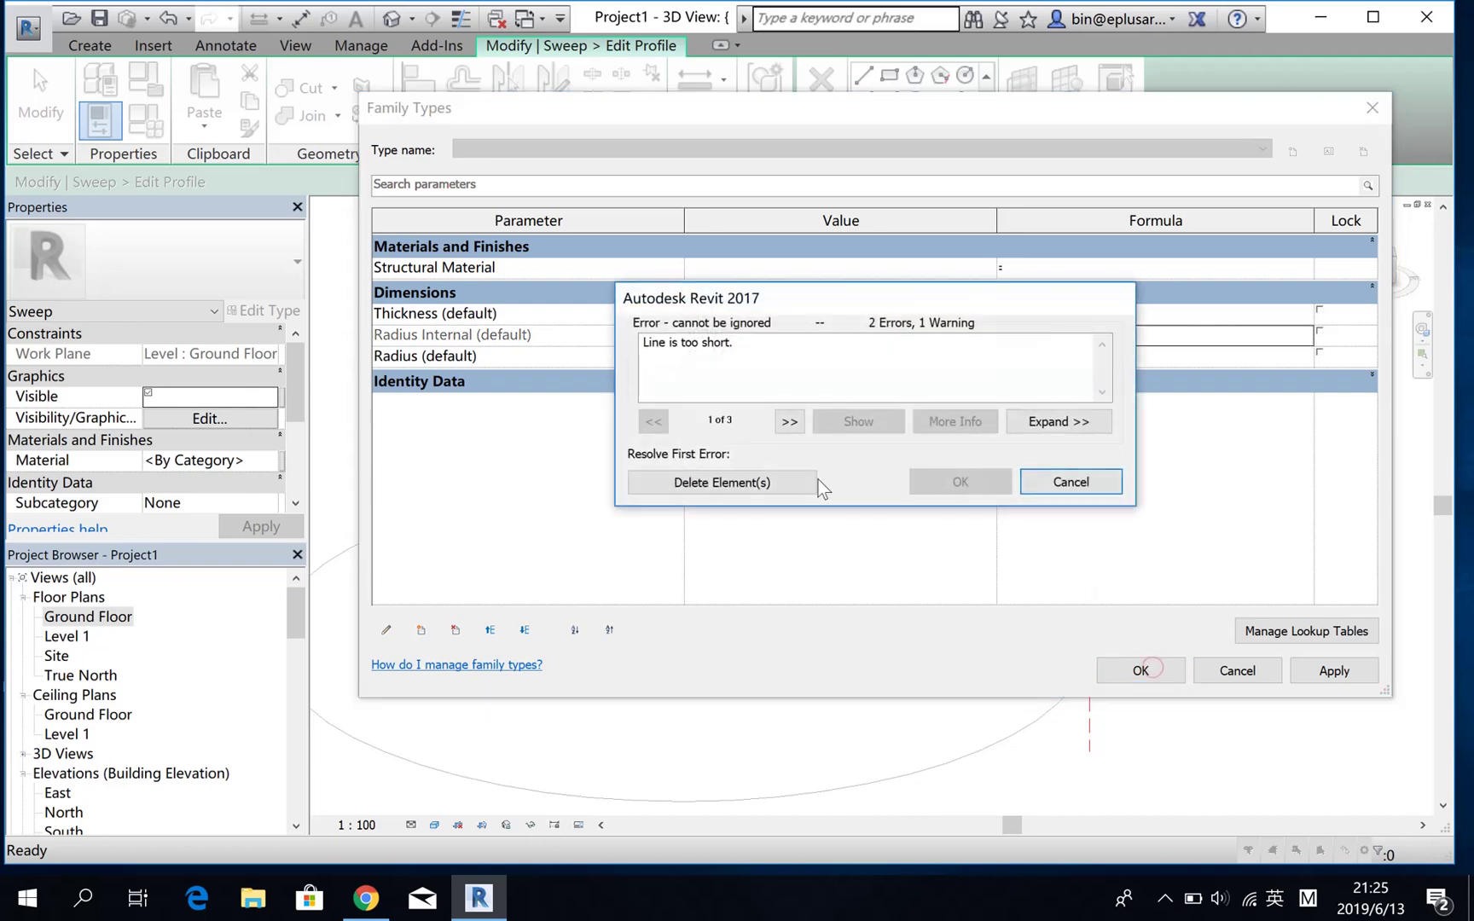
{"action": "mouse_move", "coordinate": [817, 312]}
{"action": "left_mouse_down"}
{"action": "mouse_move", "coordinate": [862, 477]}
{"action": "mouse_move", "coordinate": [868, 422]}
{"action": "left_mouse_up"}
{"action": "left_click", "coordinate": [1117, 597]}
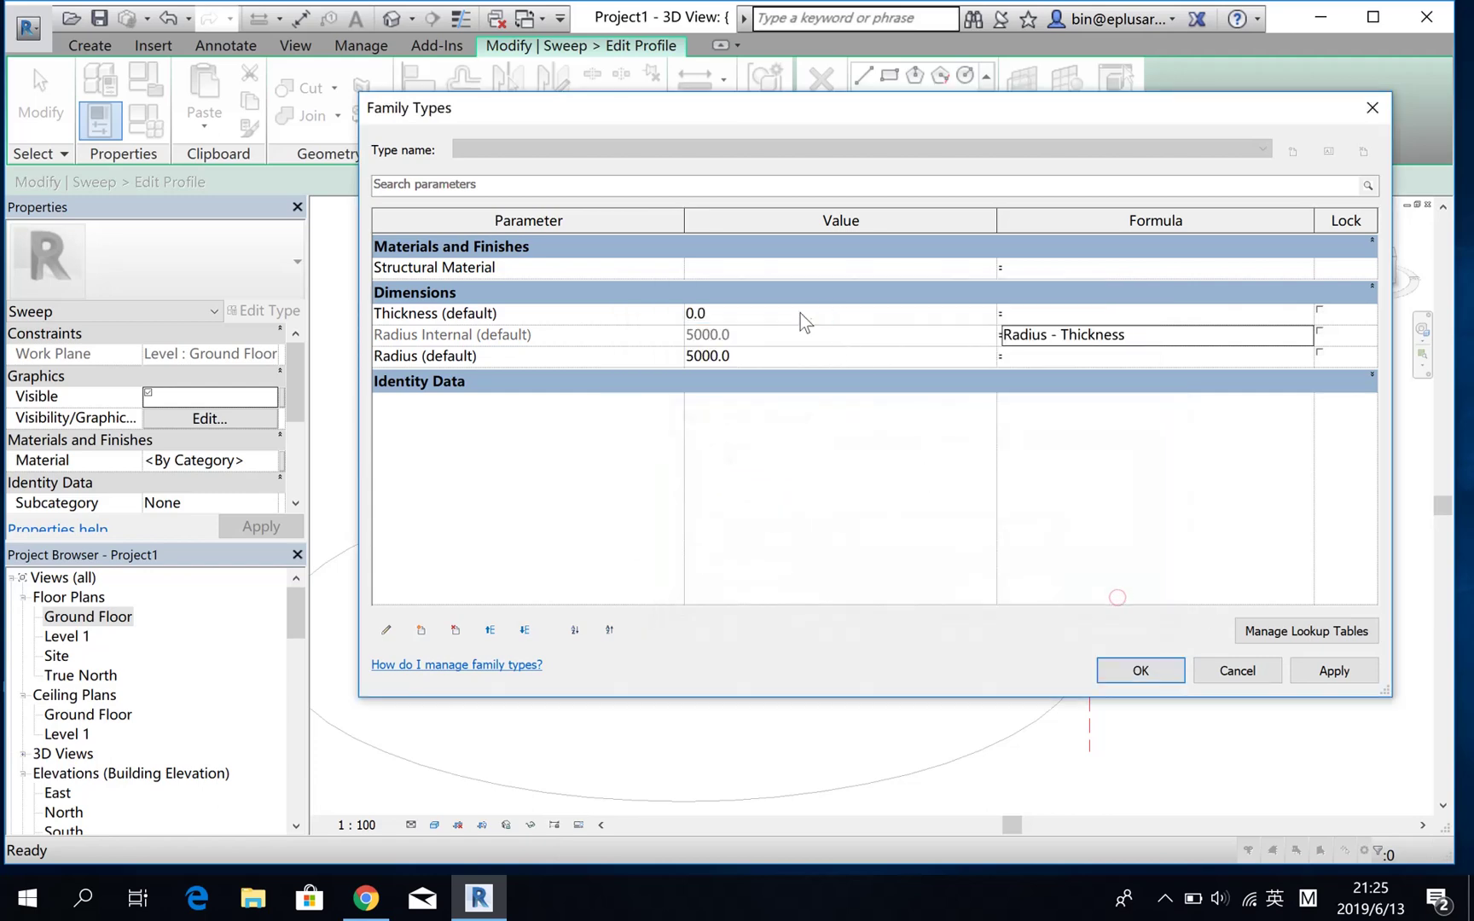
{"action": "left_click", "coordinate": [800, 313]}
{"action": "type", "text": "20"}
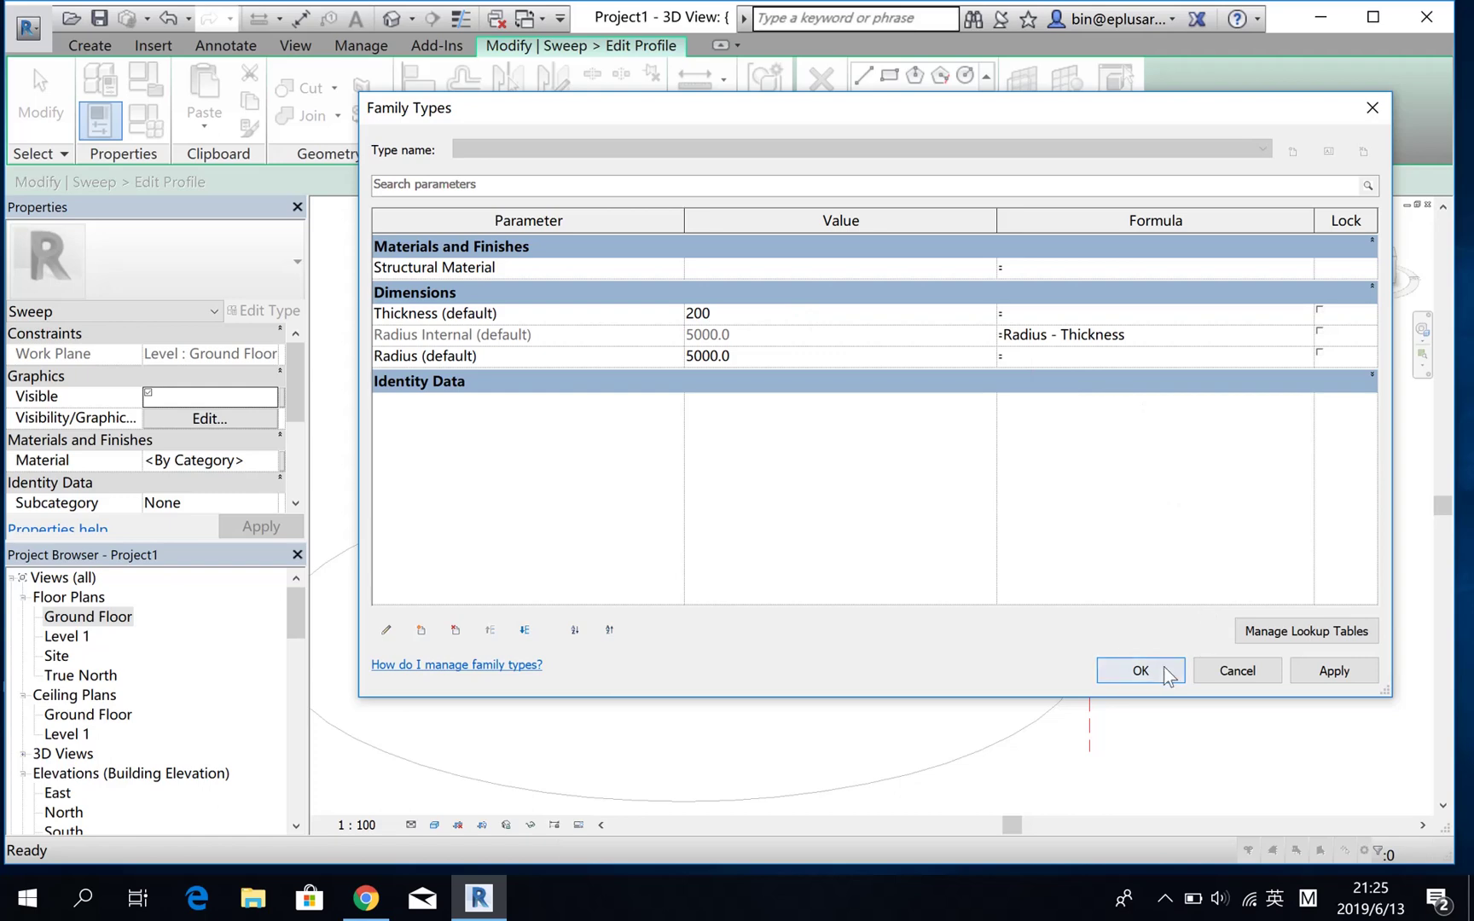
{"action": "left_click", "coordinate": [1163, 667]}
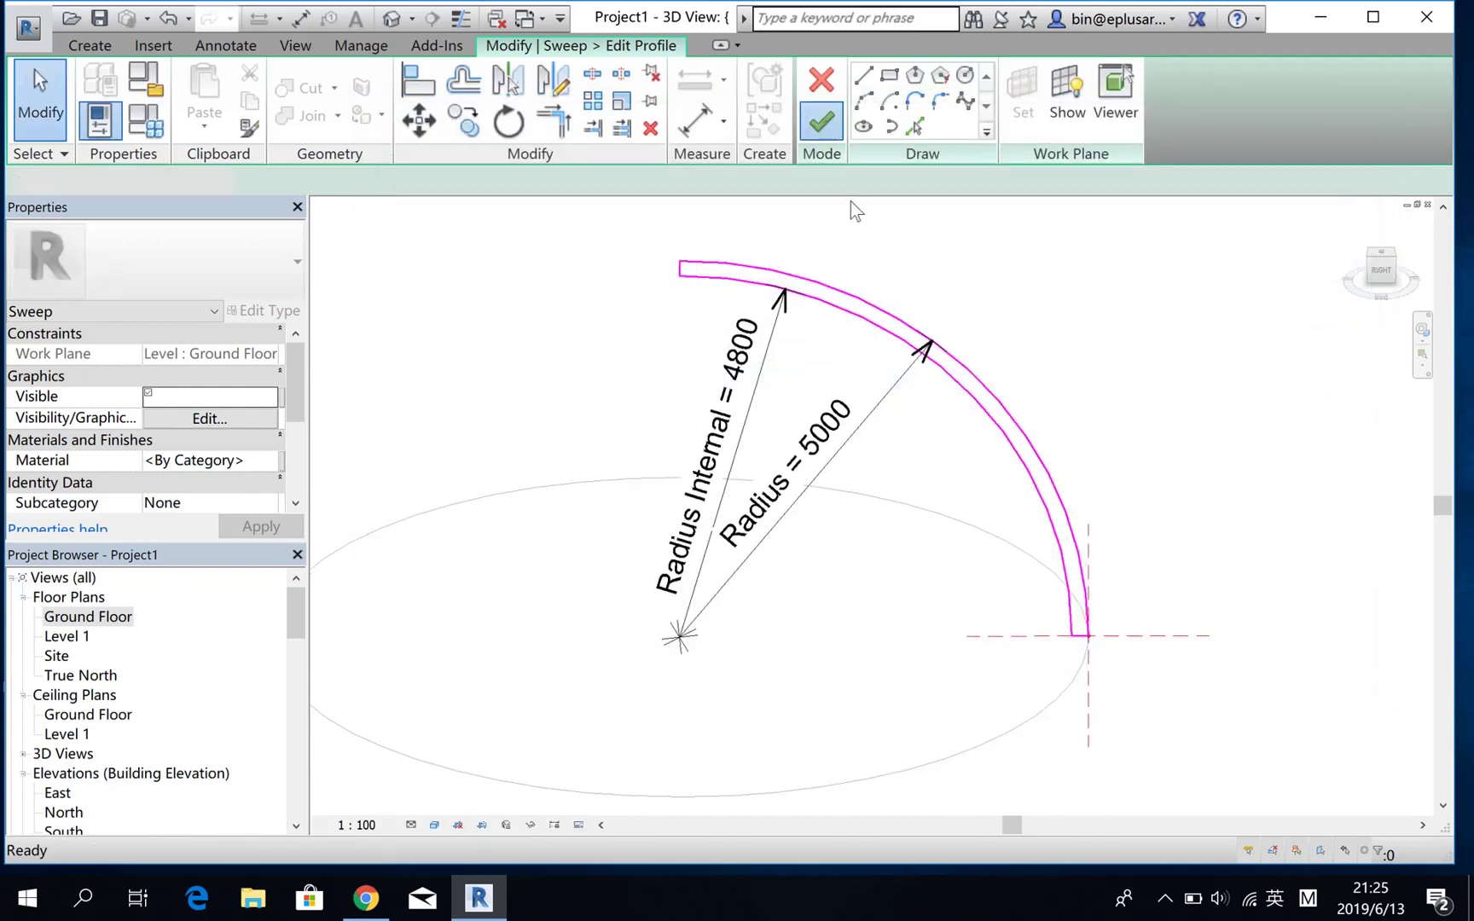
Finish the profile and sweep edits to build the dome
{"action": "left_click", "coordinate": [821, 122]}
{"action": "scroll", "coordinate": [894, 476], "scroll_direction": "down", "scroll_amount": 2}
{"action": "scroll", "coordinate": [908, 478], "scroll_direction": "down", "scroll_amount": 2}
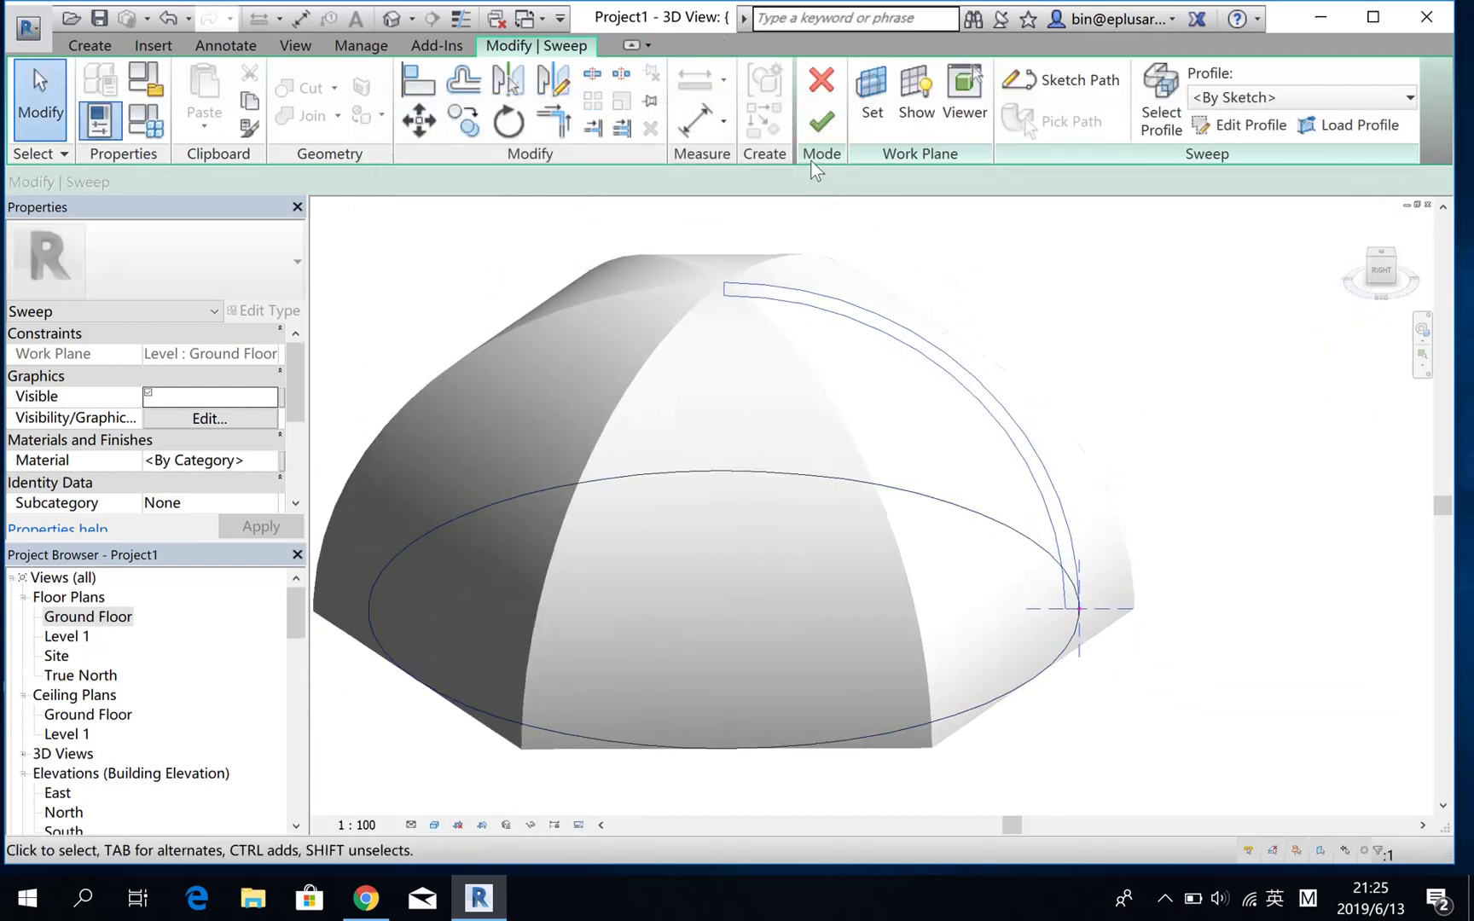
{"action": "left_click", "coordinate": [822, 122]}
{"action": "mouse_move", "coordinate": [838, 372]}
{"action": "middle_mouse_down"}
{"action": "mouse_move", "coordinate": [768, 340]}
{"action": "mouse_move", "coordinate": [799, 419]}
{"action": "middle_mouse_up"}
{"action": "scroll", "coordinate": [209, 429], "scroll_direction": "down", "scroll_amount": 3}
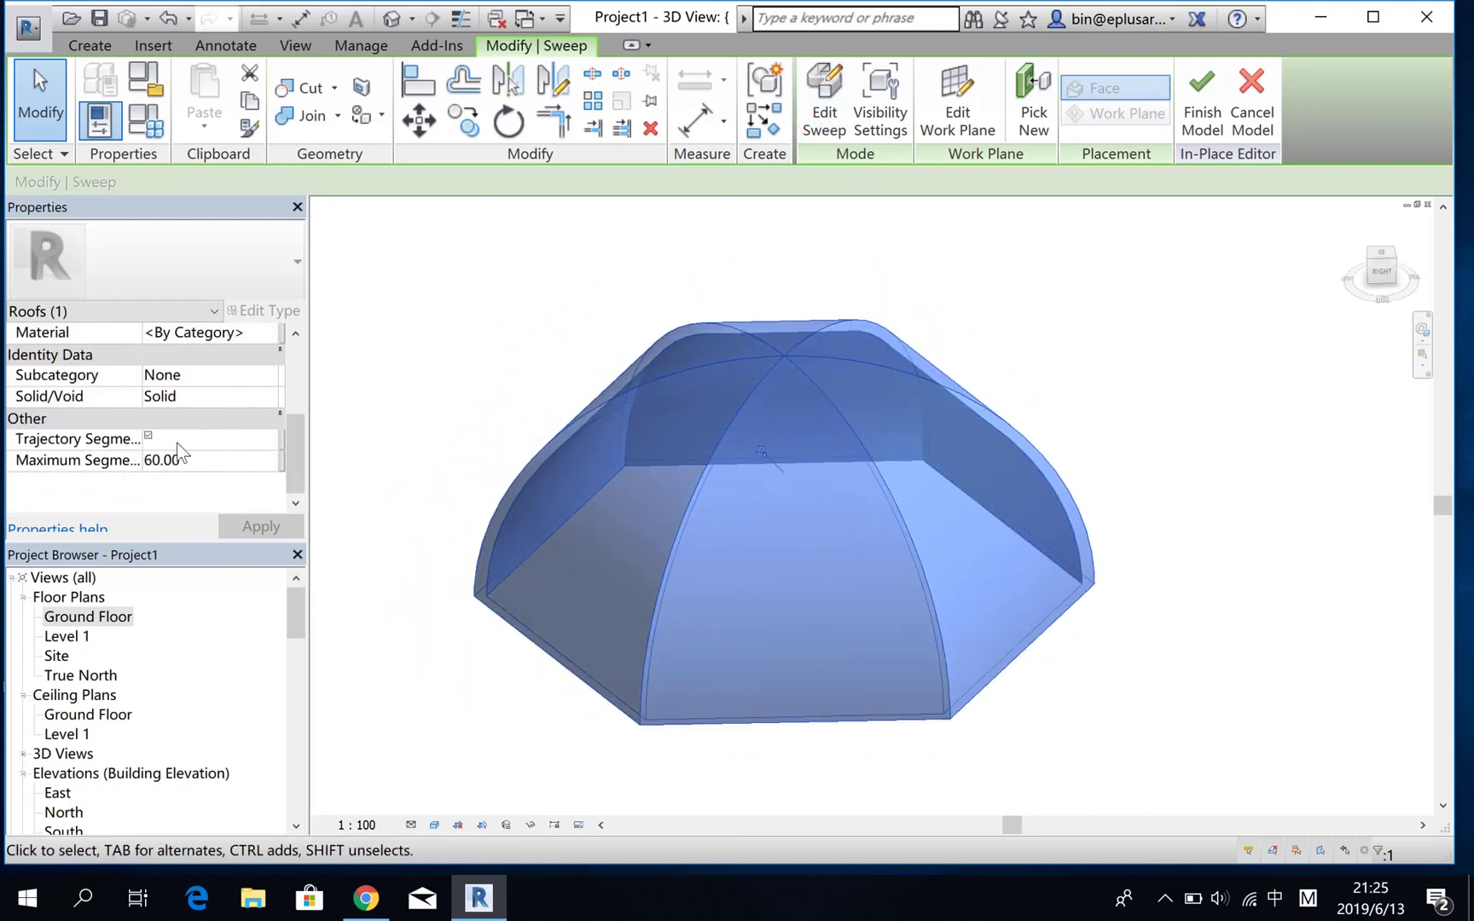
Change the sweep's Maximum Segment Angle to 30°, then to 20°
{"action": "left_click", "coordinate": [215, 461]}
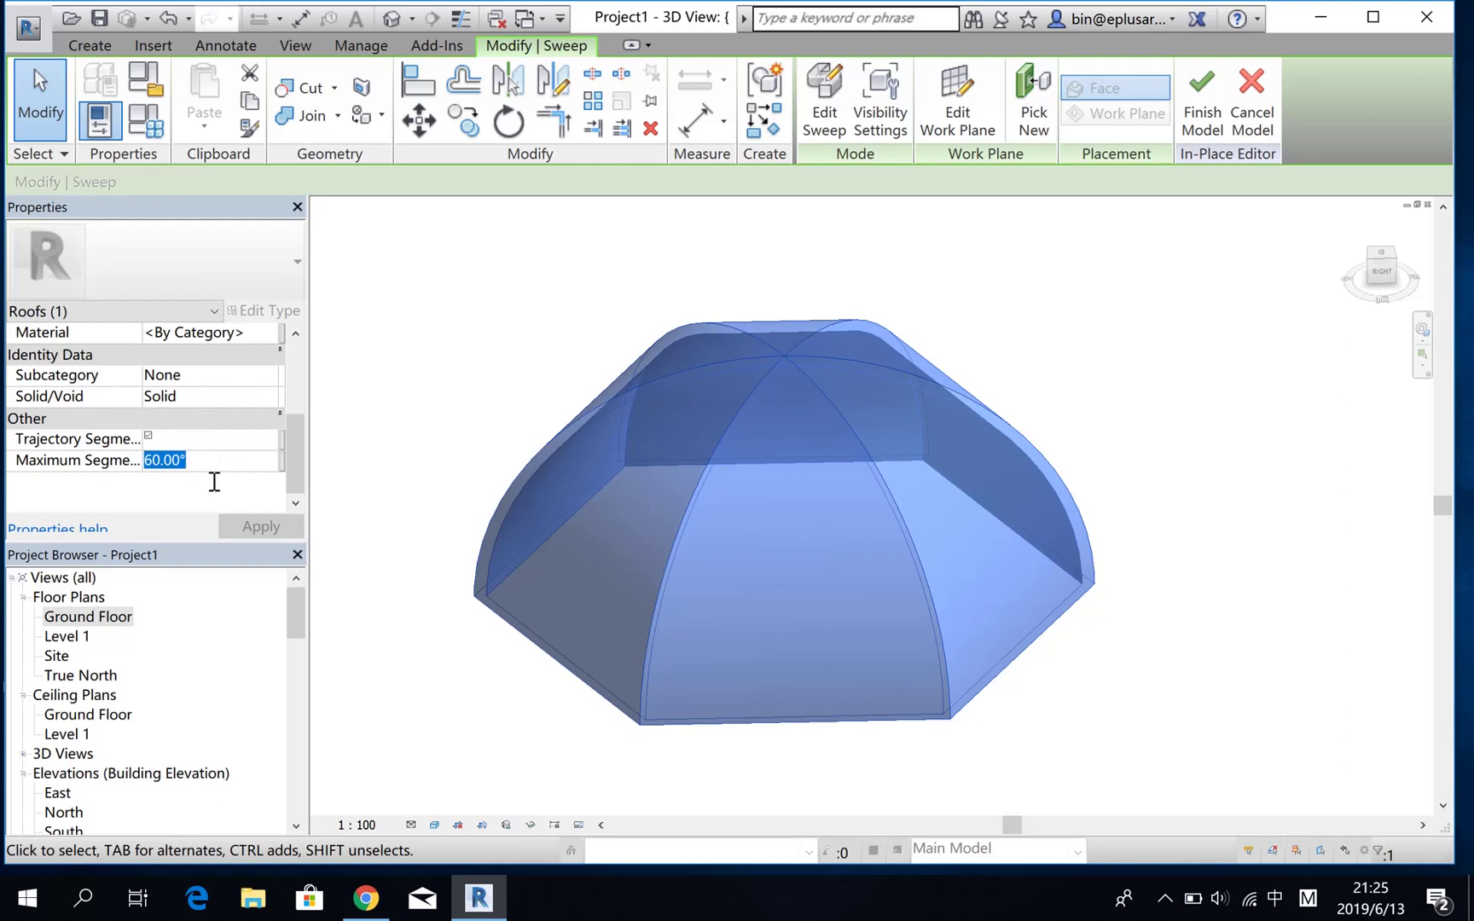
{"action": "type", "text": "0"}
{"action": "key", "text": "Return"}
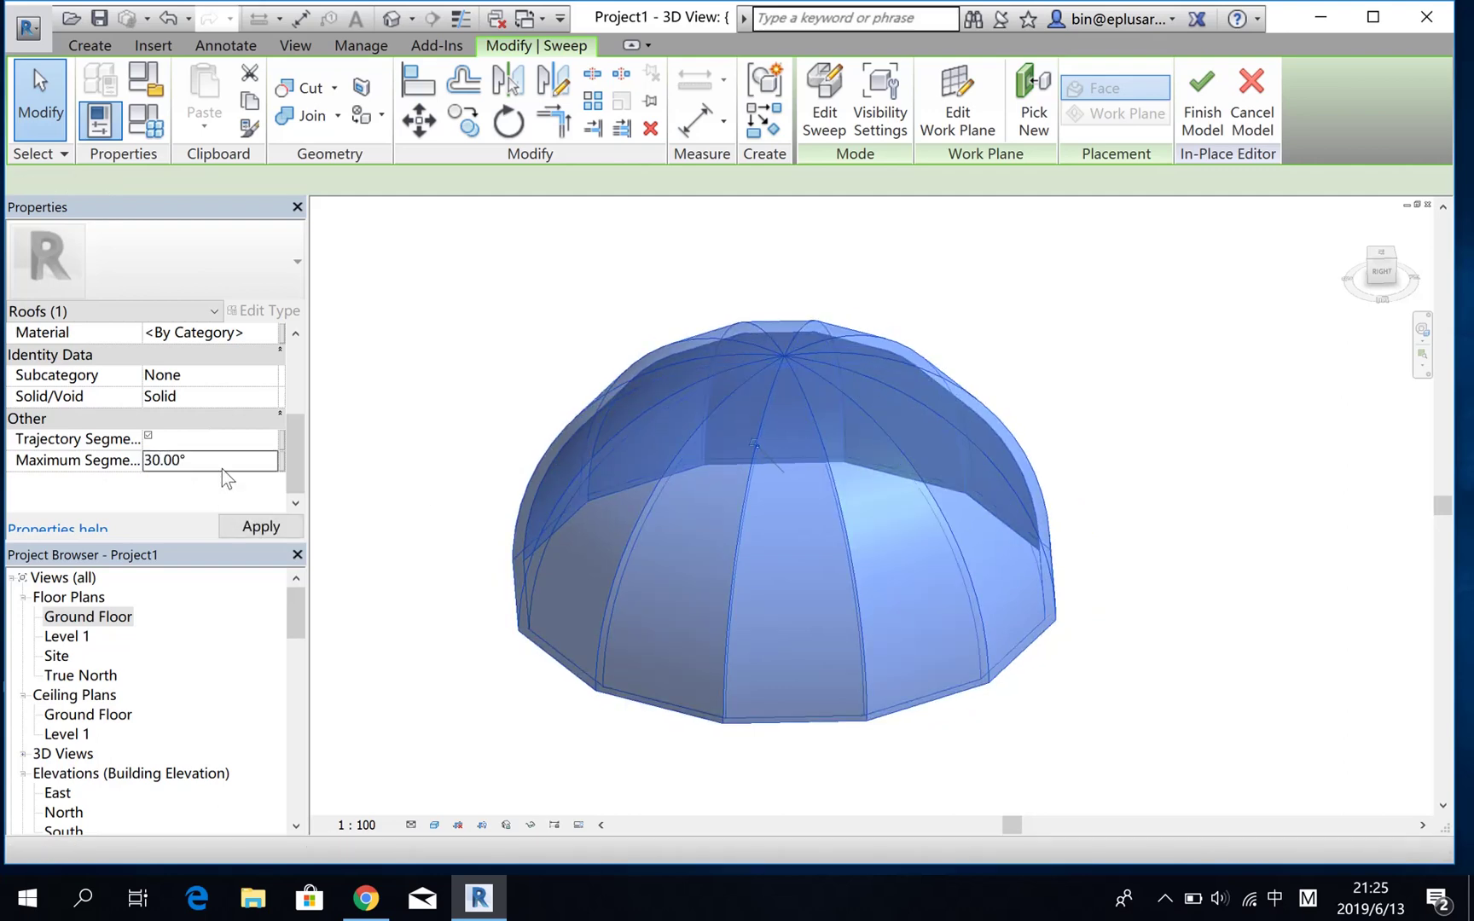
{"action": "type", "text": "20"}
{"action": "key", "text": "Return"}
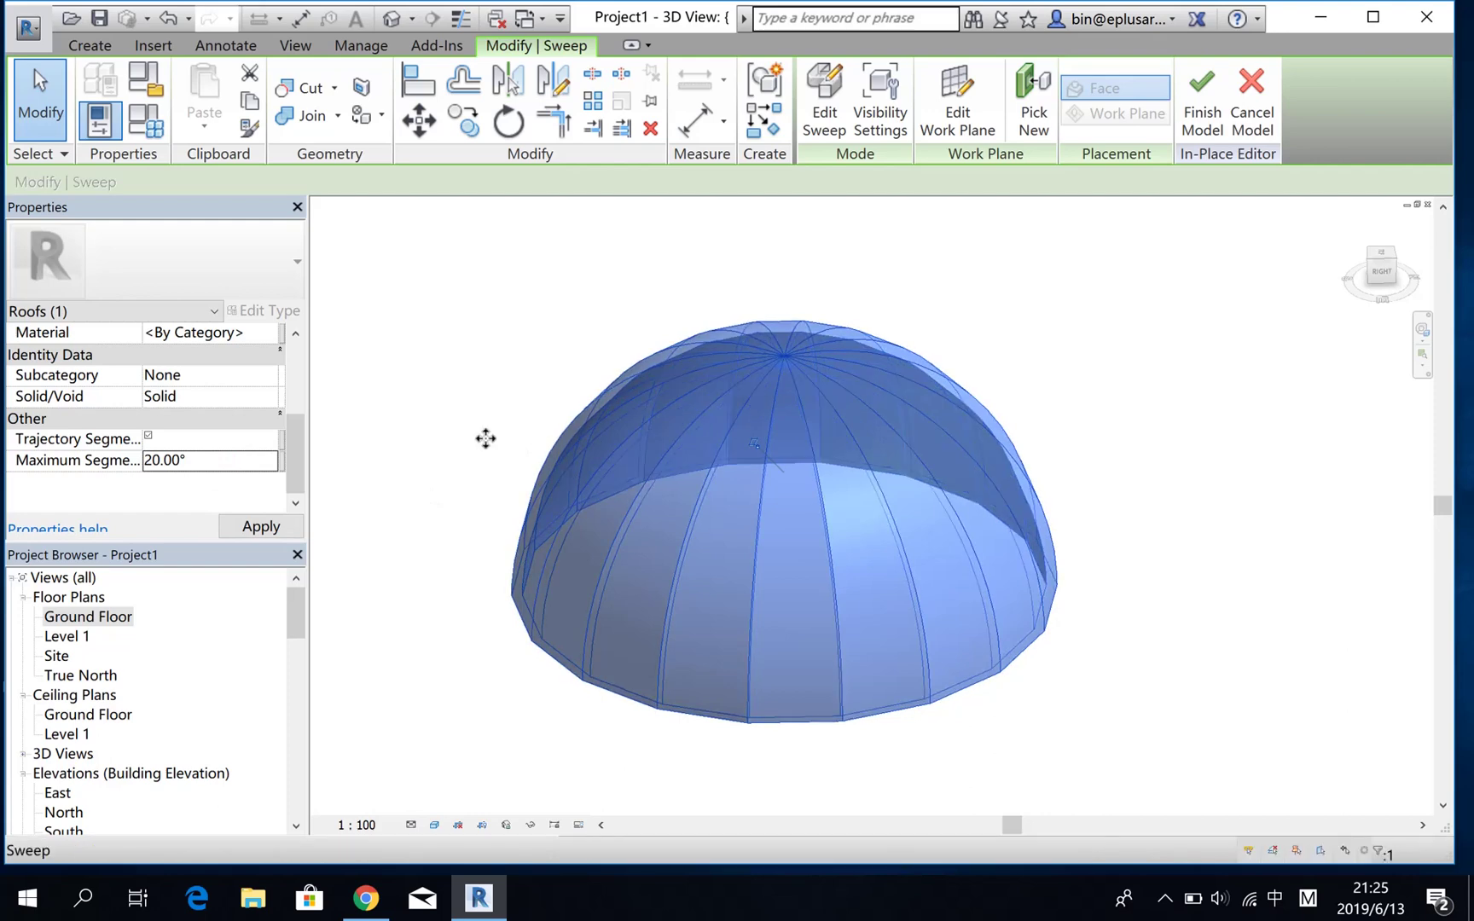
Associate Maximum Segment Angle with a new family parameter named 'Max SEG'
{"action": "left_click", "coordinate": [282, 462]}
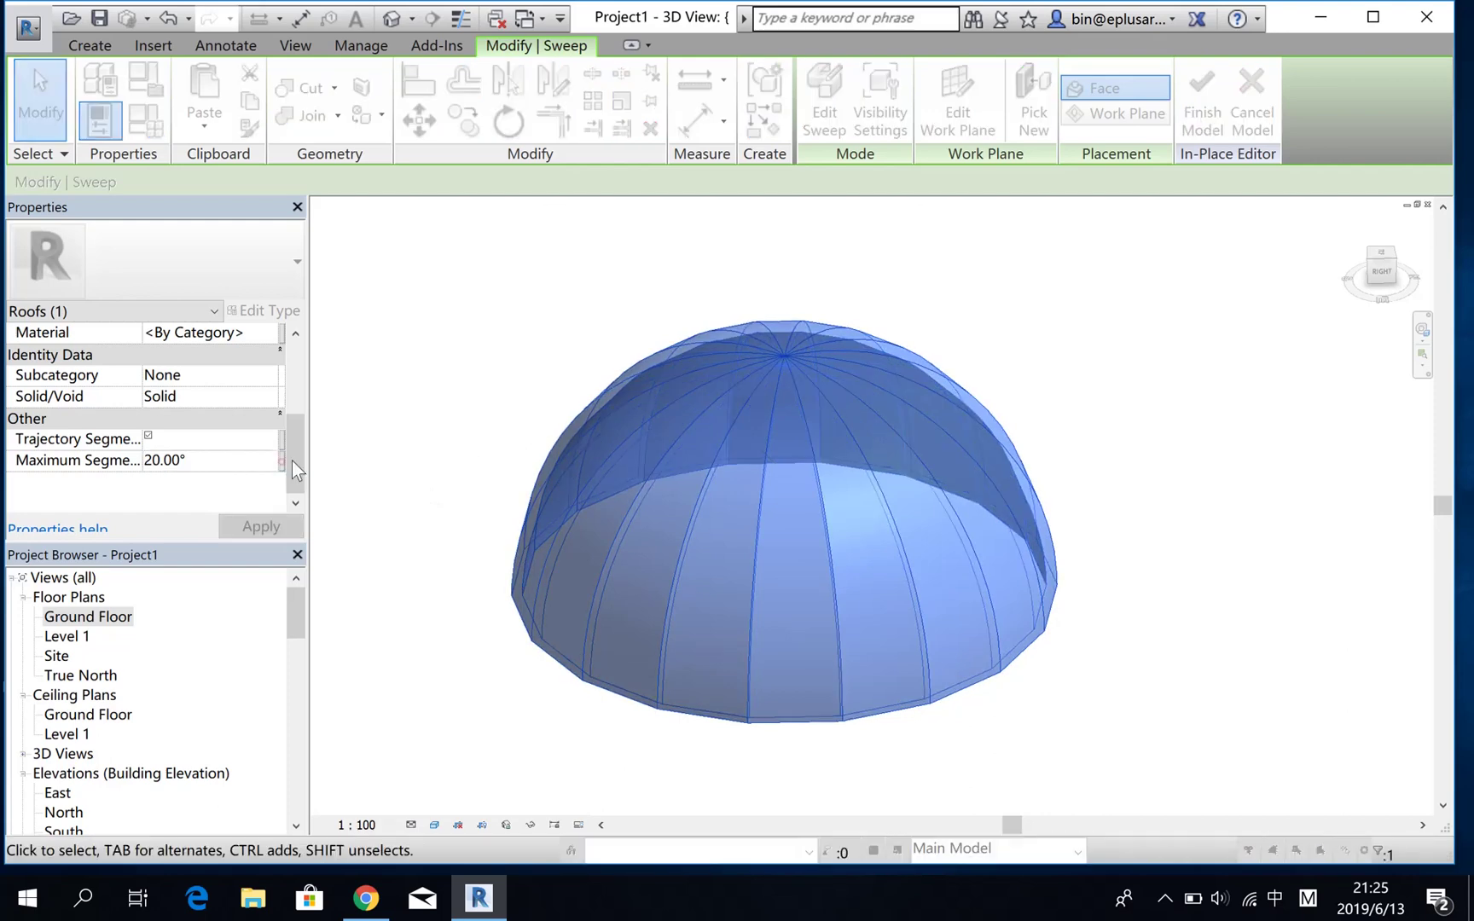
{"action": "left_click", "coordinate": [563, 581]}
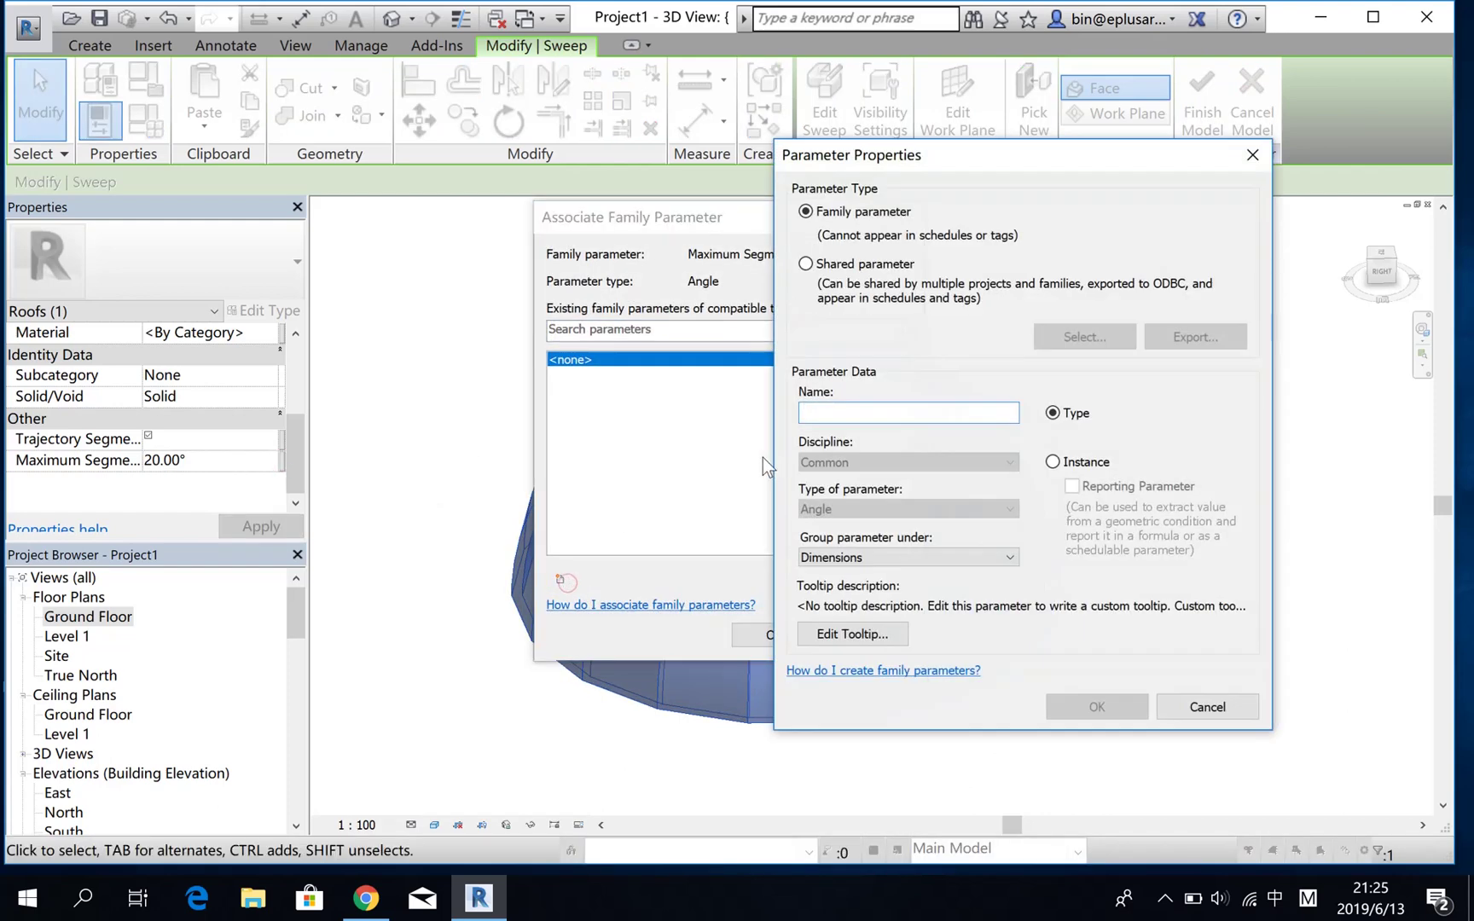
{"action": "type", "text": "MA"}
{"action": "key", "text": "BackSpace"}
{"action": "type", "text": "a"}
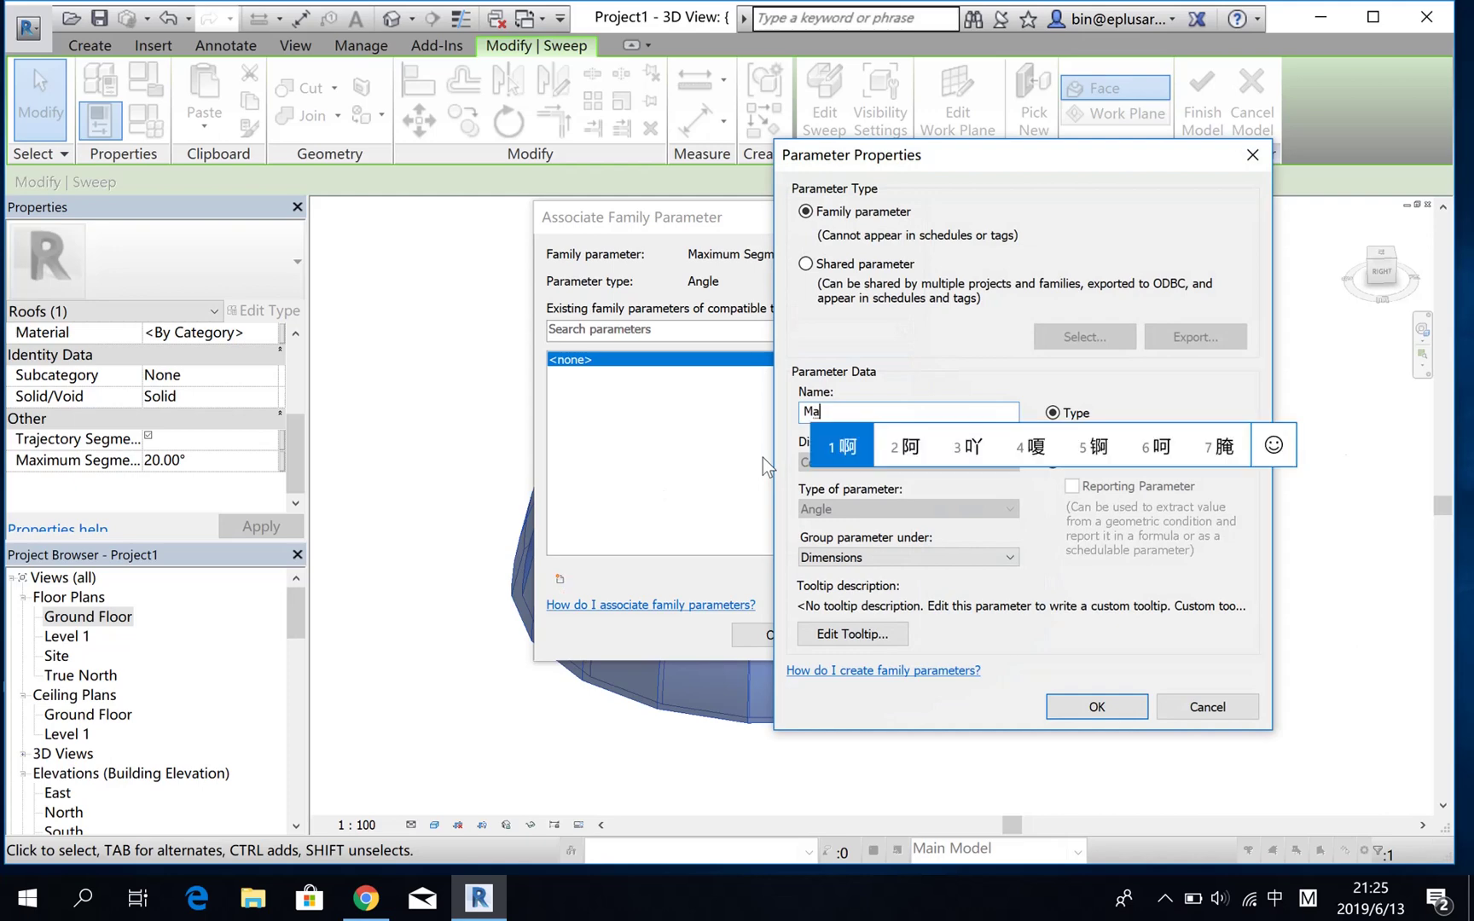
{"action": "key", "text": "BackSpace"}
{"action": "key", "text": "shift"}
{"action": "type", "text": "ax "}
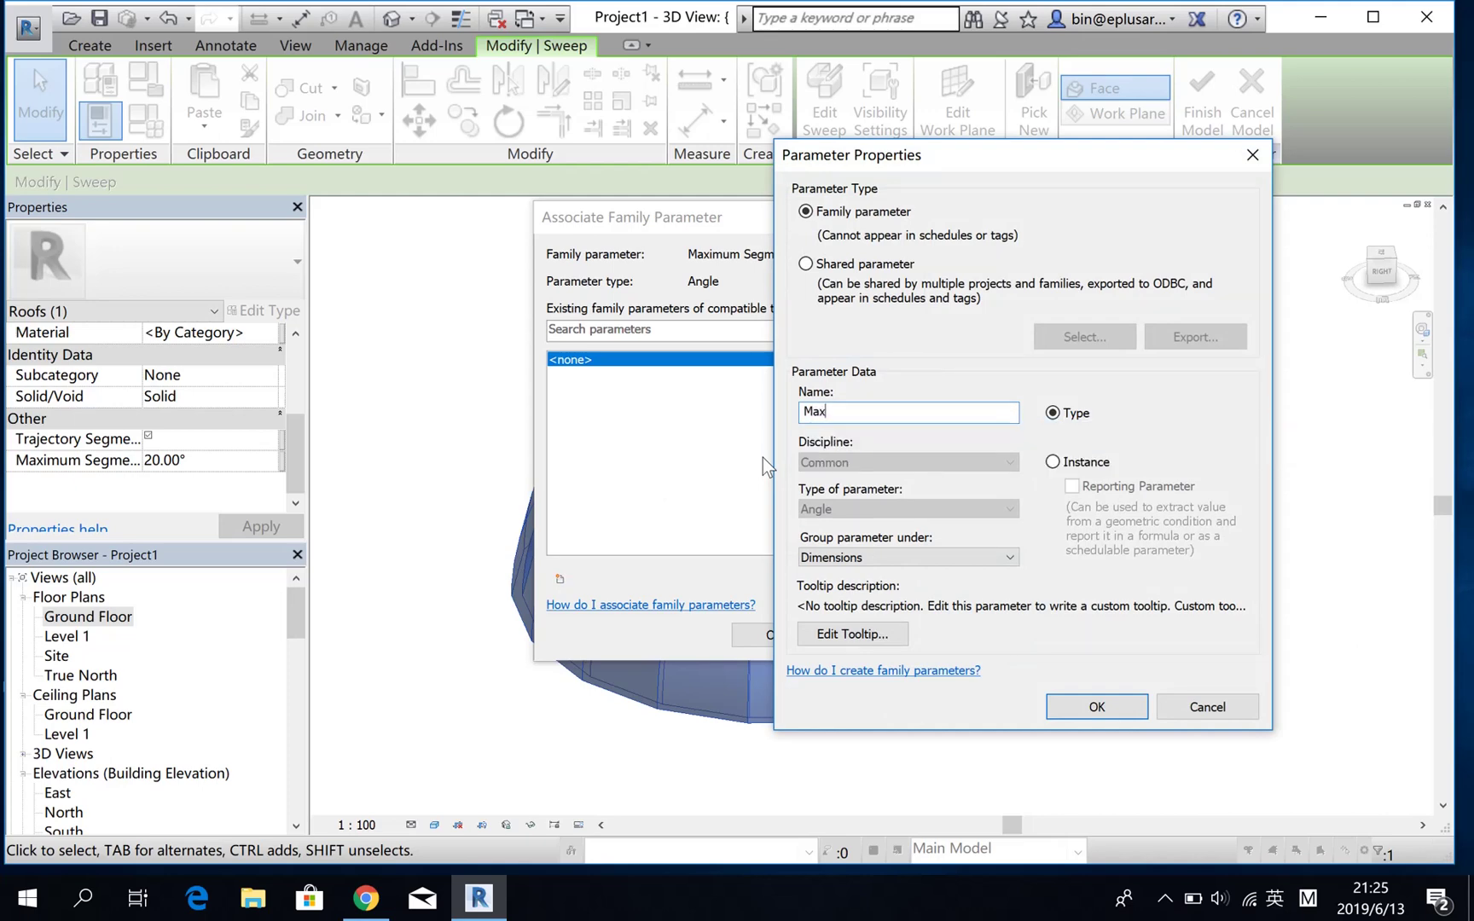
{"action": "type", "text": "SEG"}
Make Max SEG an instance parameter and link the segment angle to it
{"action": "left_click", "coordinate": [1066, 466]}
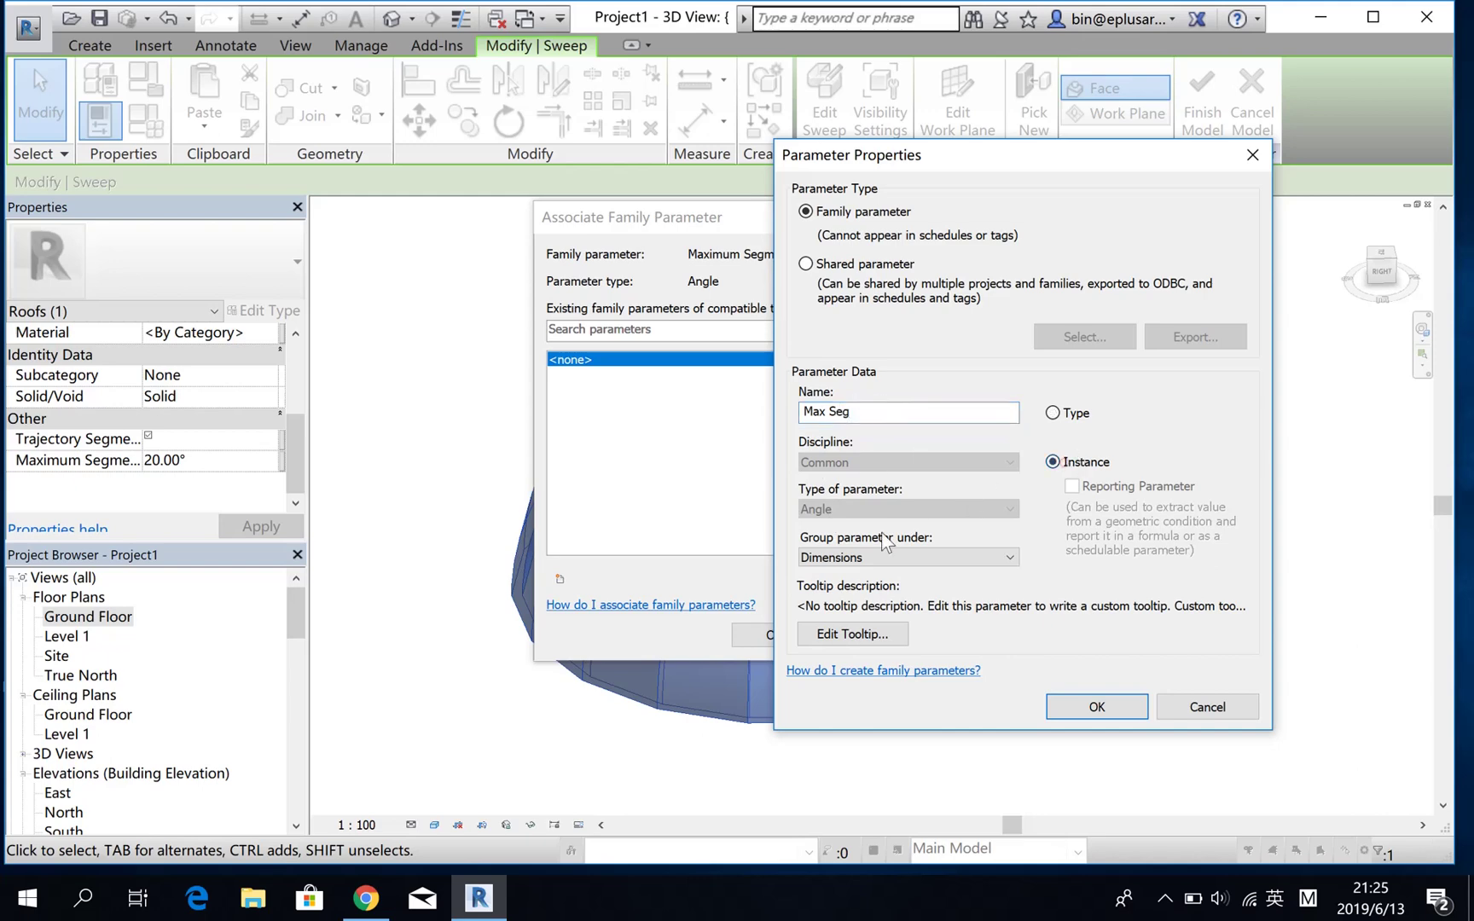
{"action": "left_click", "coordinate": [1089, 716]}
{"action": "left_click", "coordinate": [773, 634]}
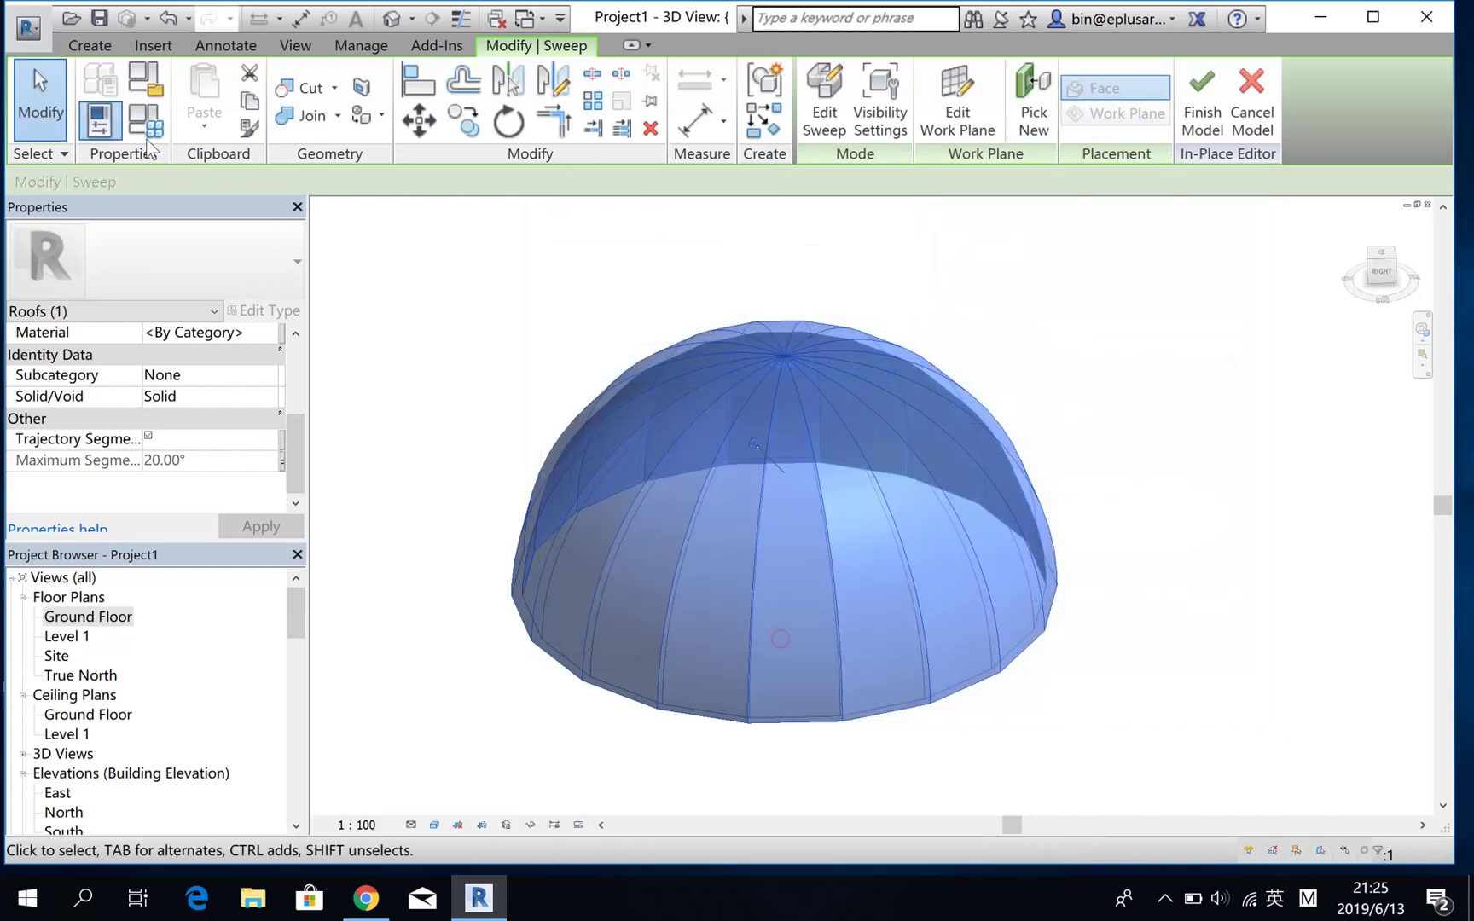
Add an integer instance parameter 'Edge Number' grouped under Construction
{"action": "left_click", "coordinate": [145, 119]}
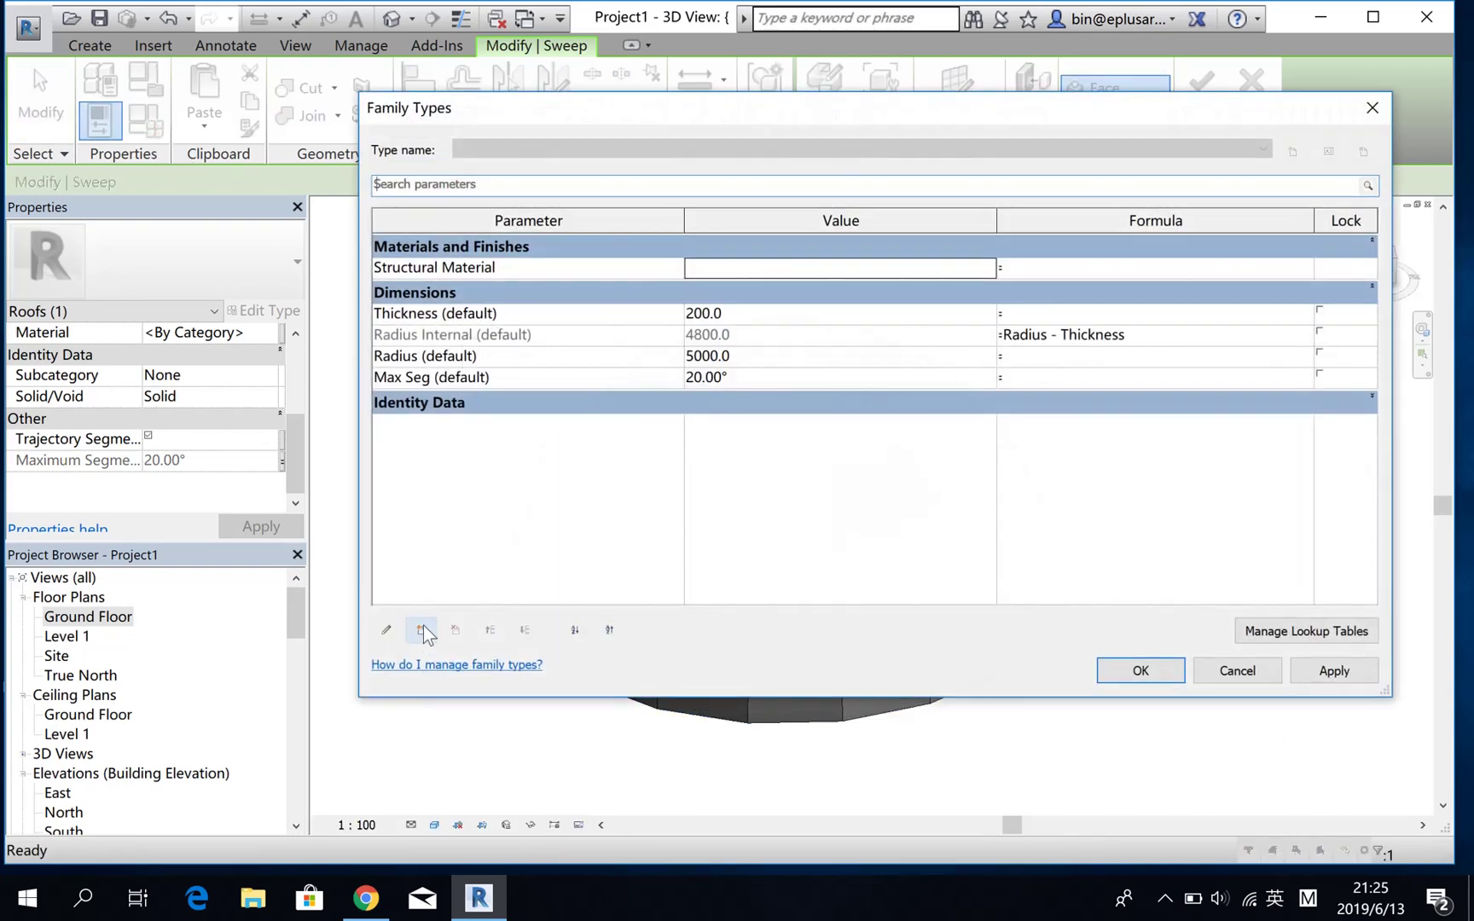
{"action": "left_click", "coordinate": [421, 630]}
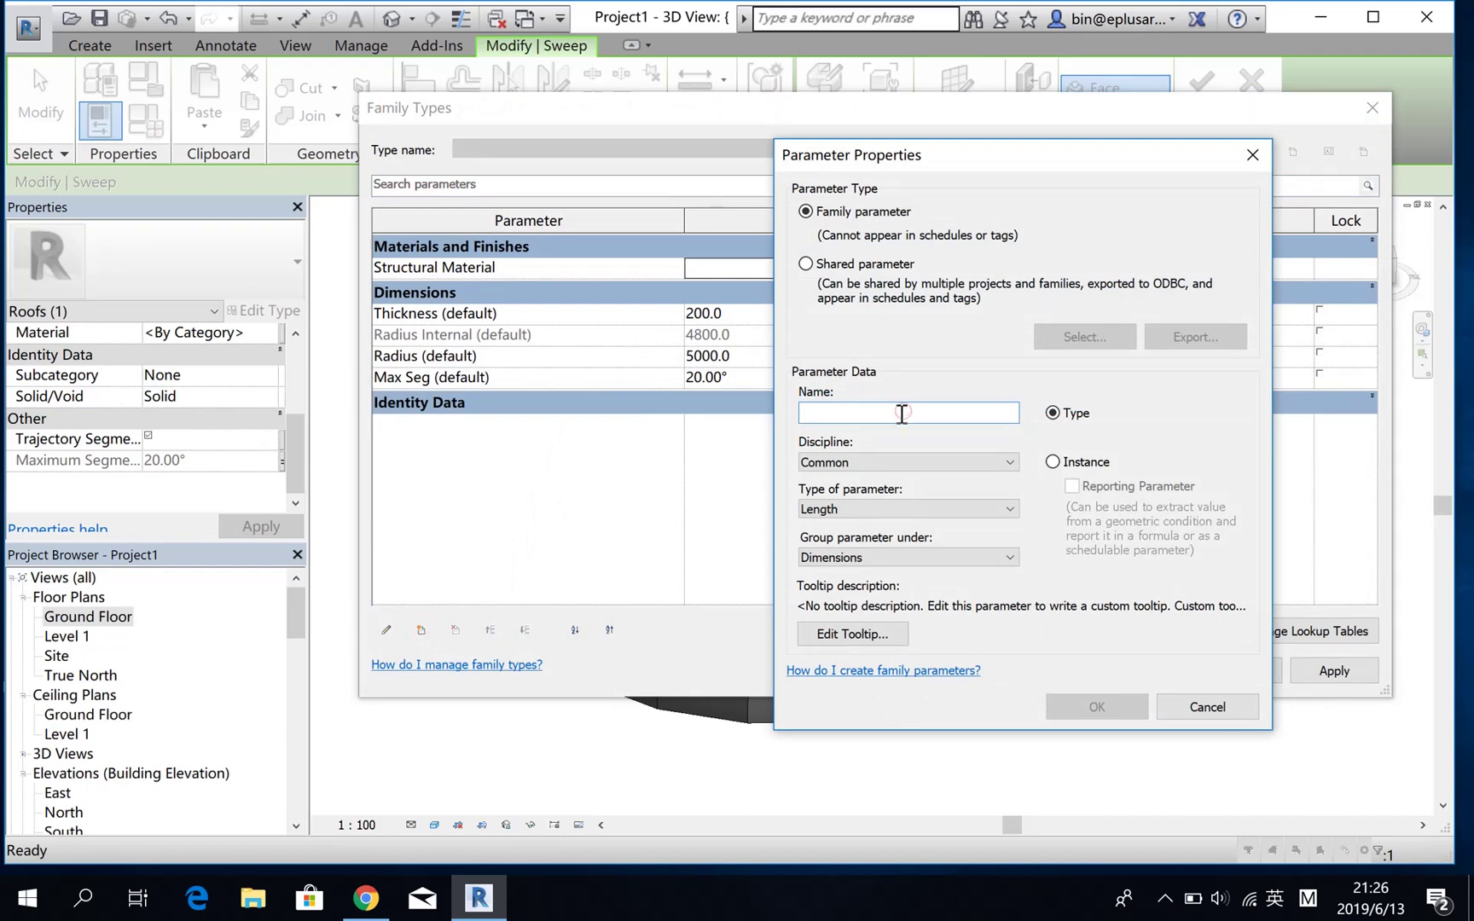
{"action": "type", "text": "Edge Number"}
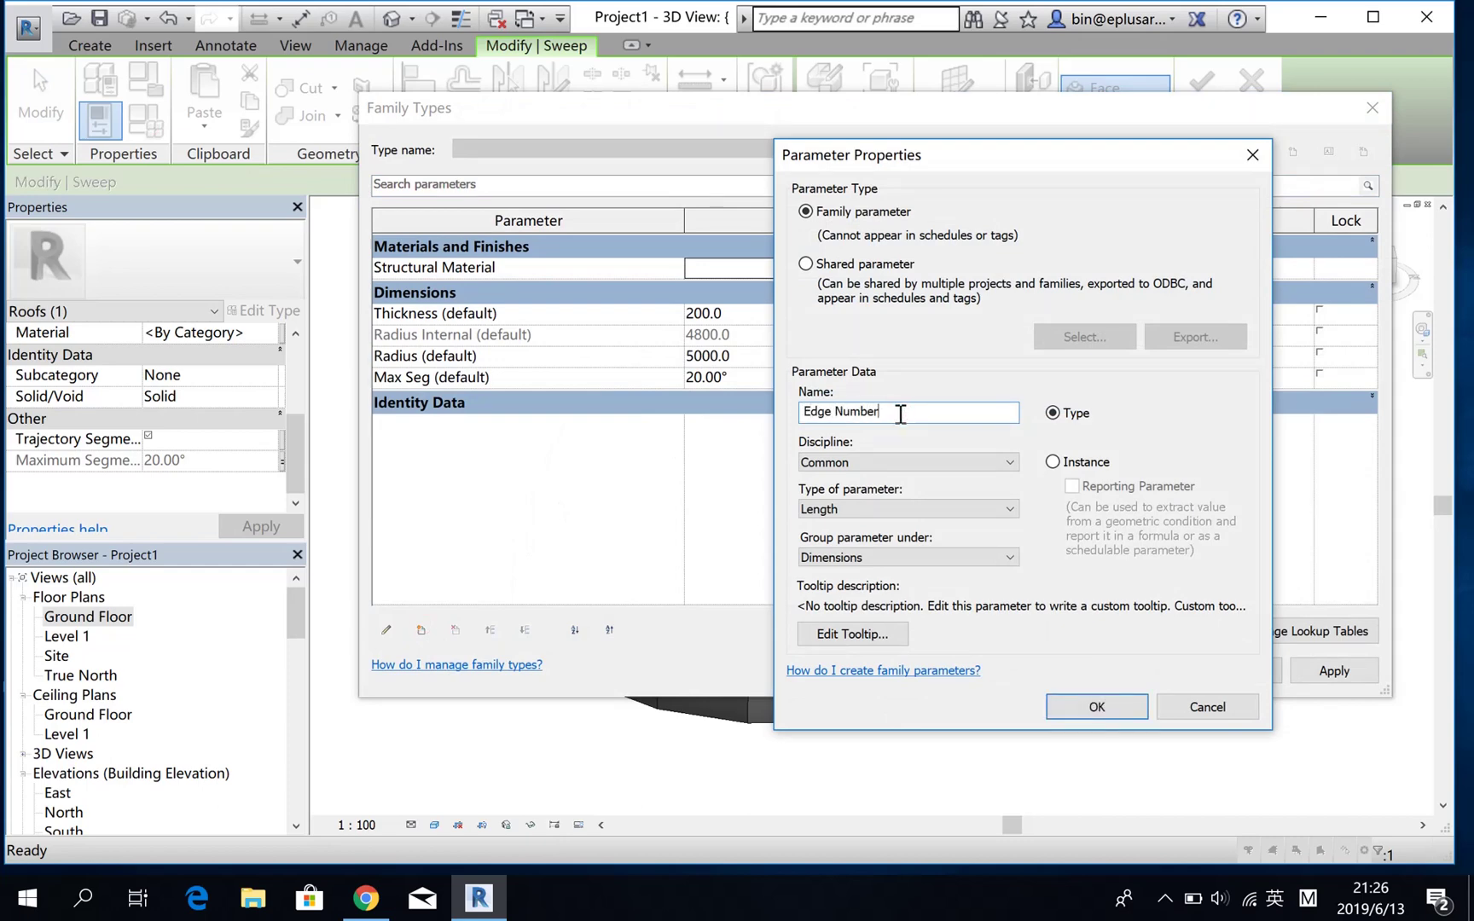
{"action": "left_click", "coordinate": [910, 511]}
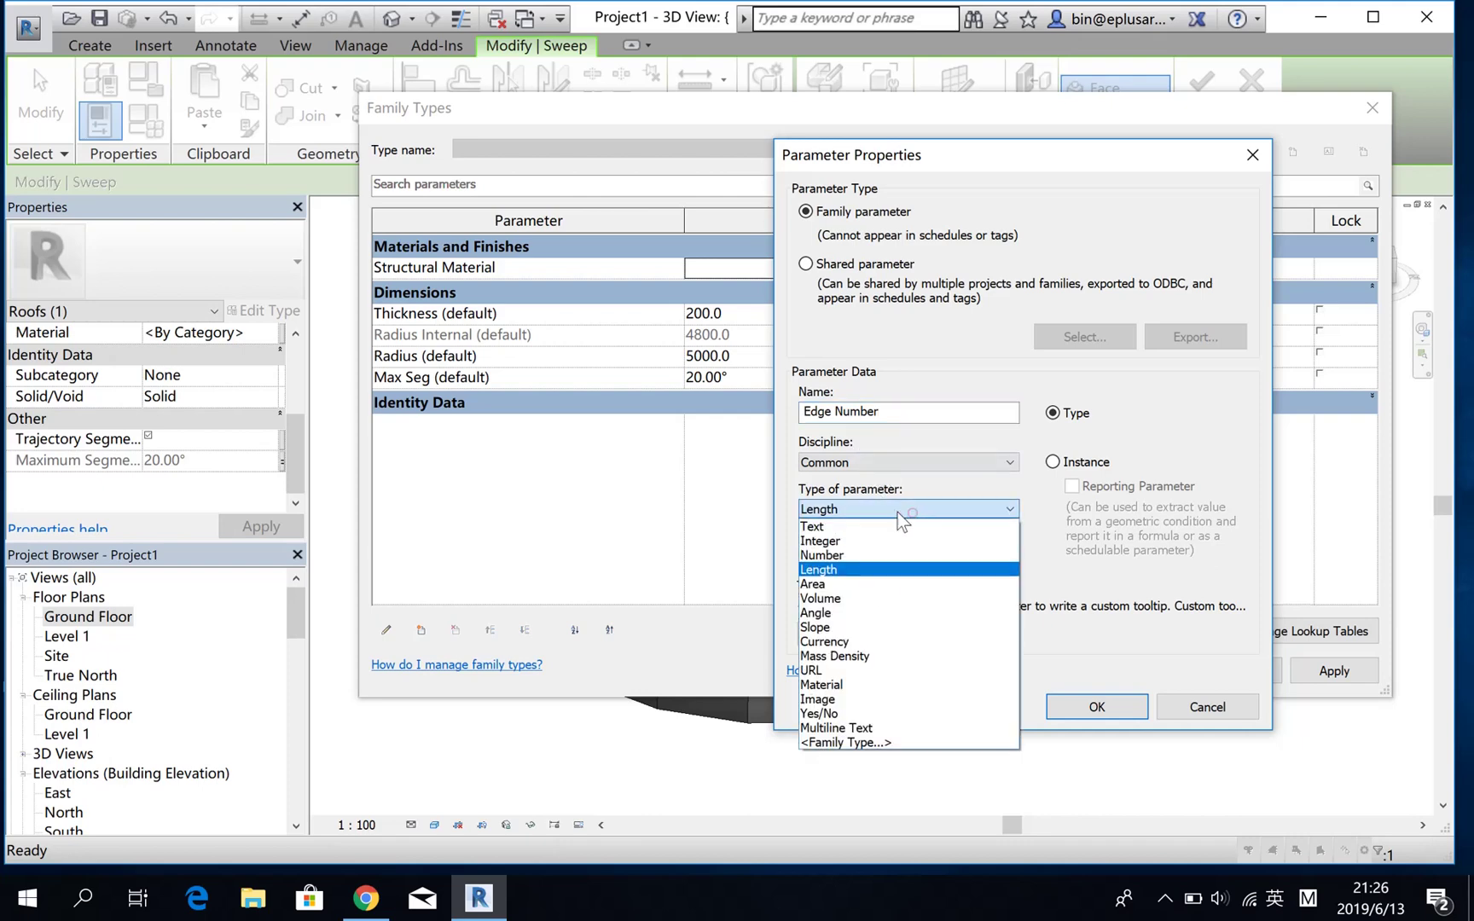
{"action": "left_click", "coordinate": [840, 541]}
{"action": "left_click", "coordinate": [1100, 462]}
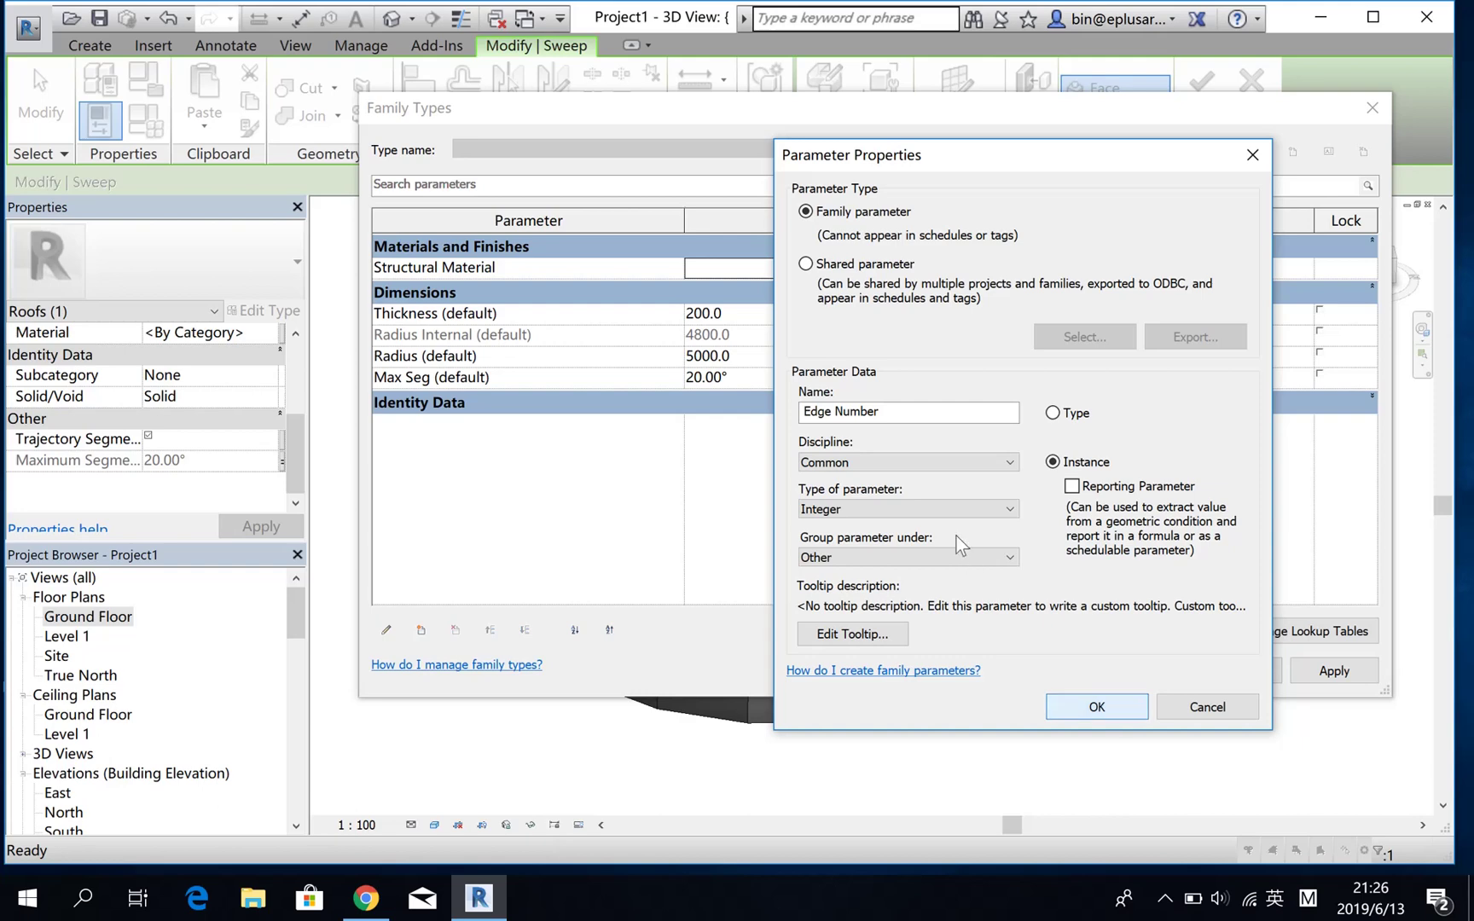
{"action": "left_click", "coordinate": [919, 552]}
{"action": "scroll", "coordinate": [913, 341], "scroll_direction": "up", "scroll_amount": 5}
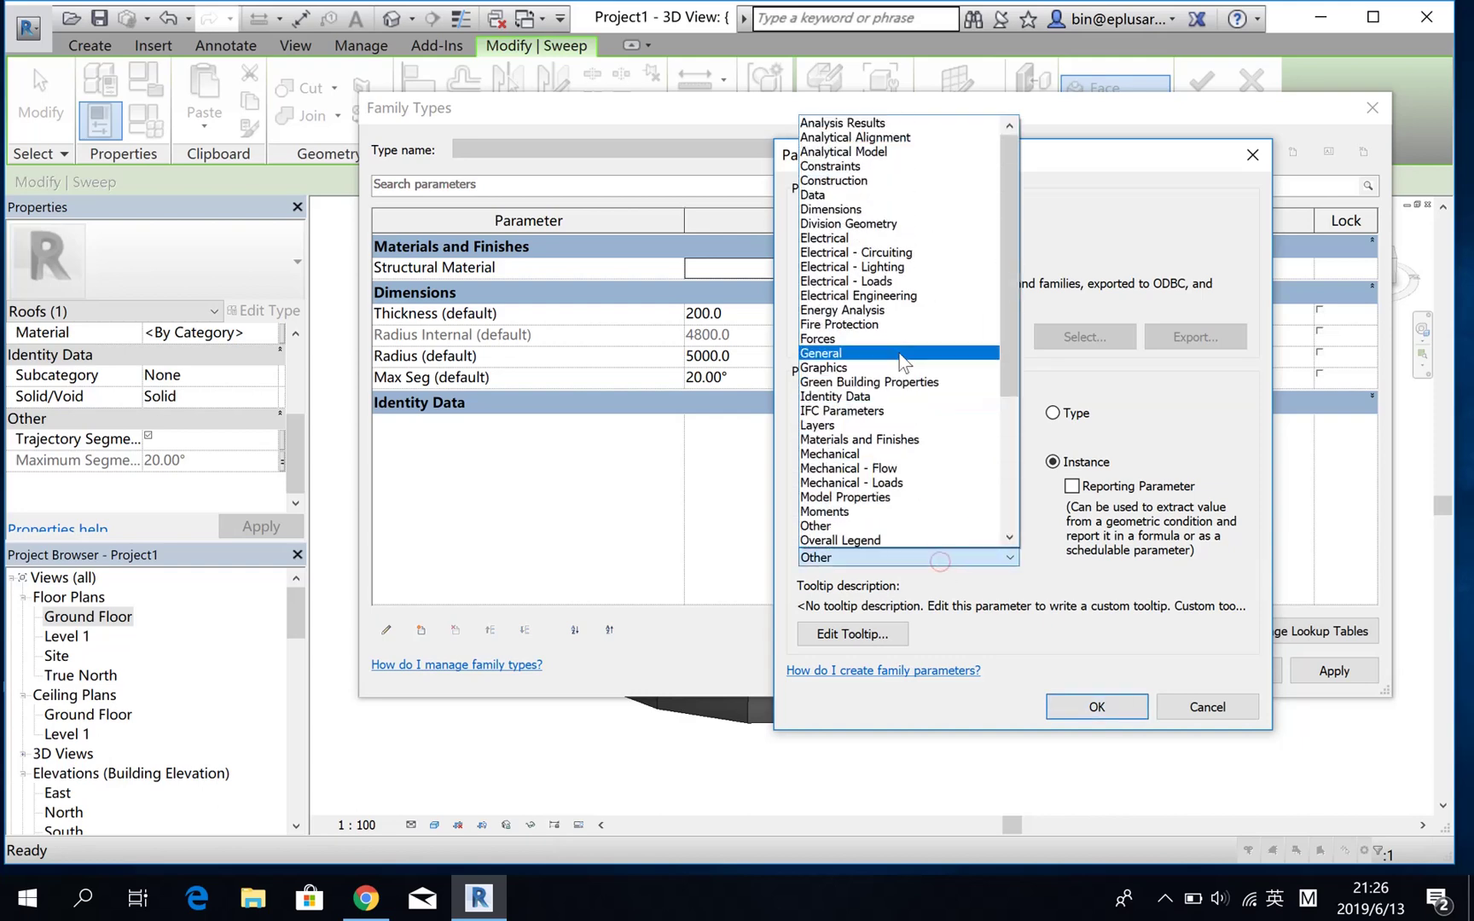
{"action": "left_click", "coordinate": [831, 180]}
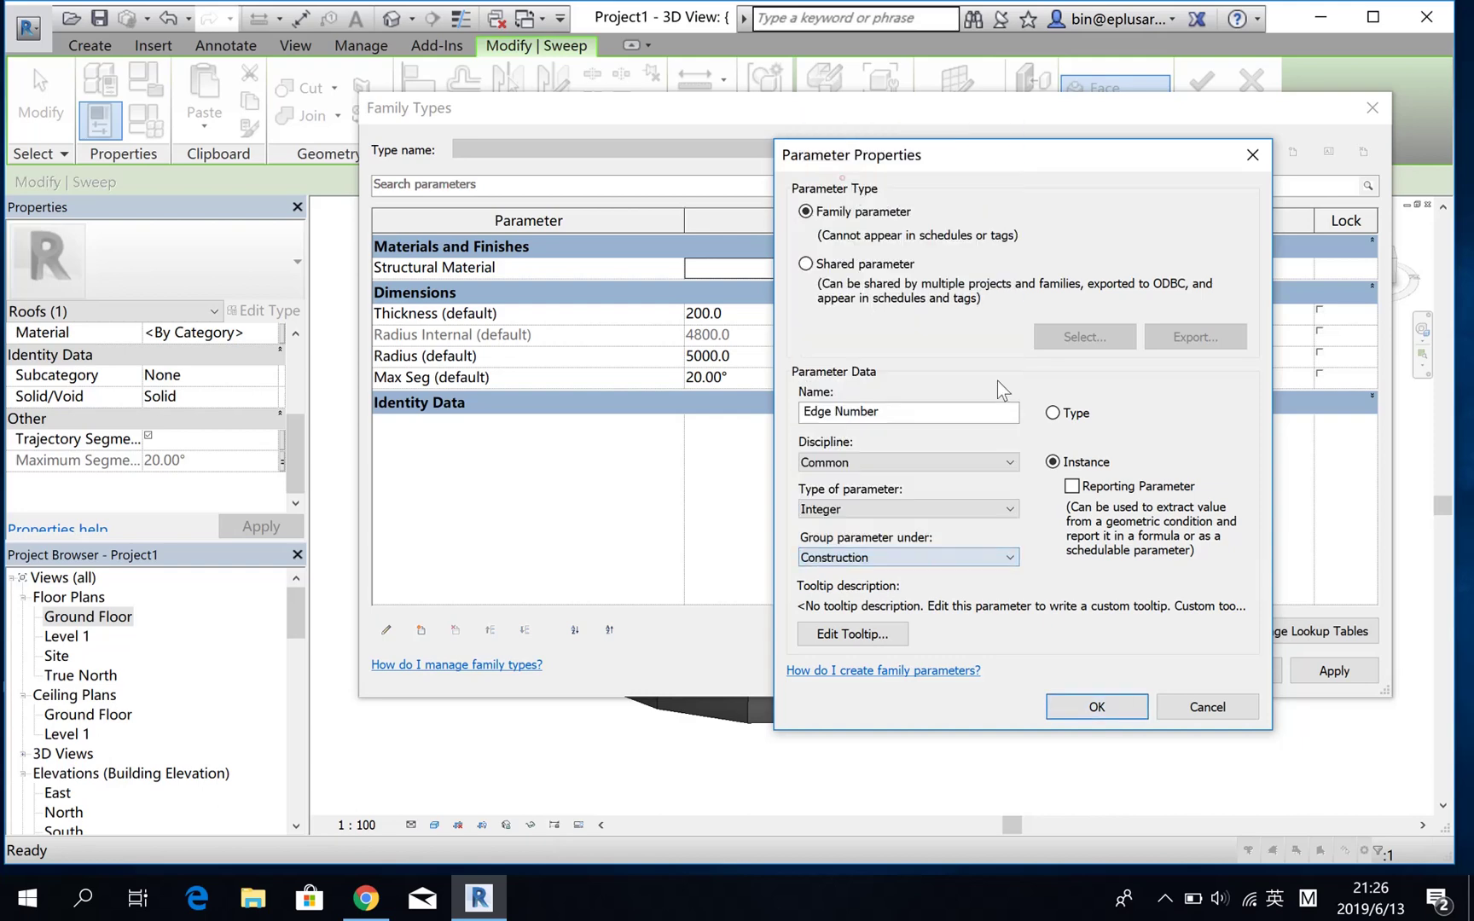
{"action": "left_click", "coordinate": [1120, 707]}
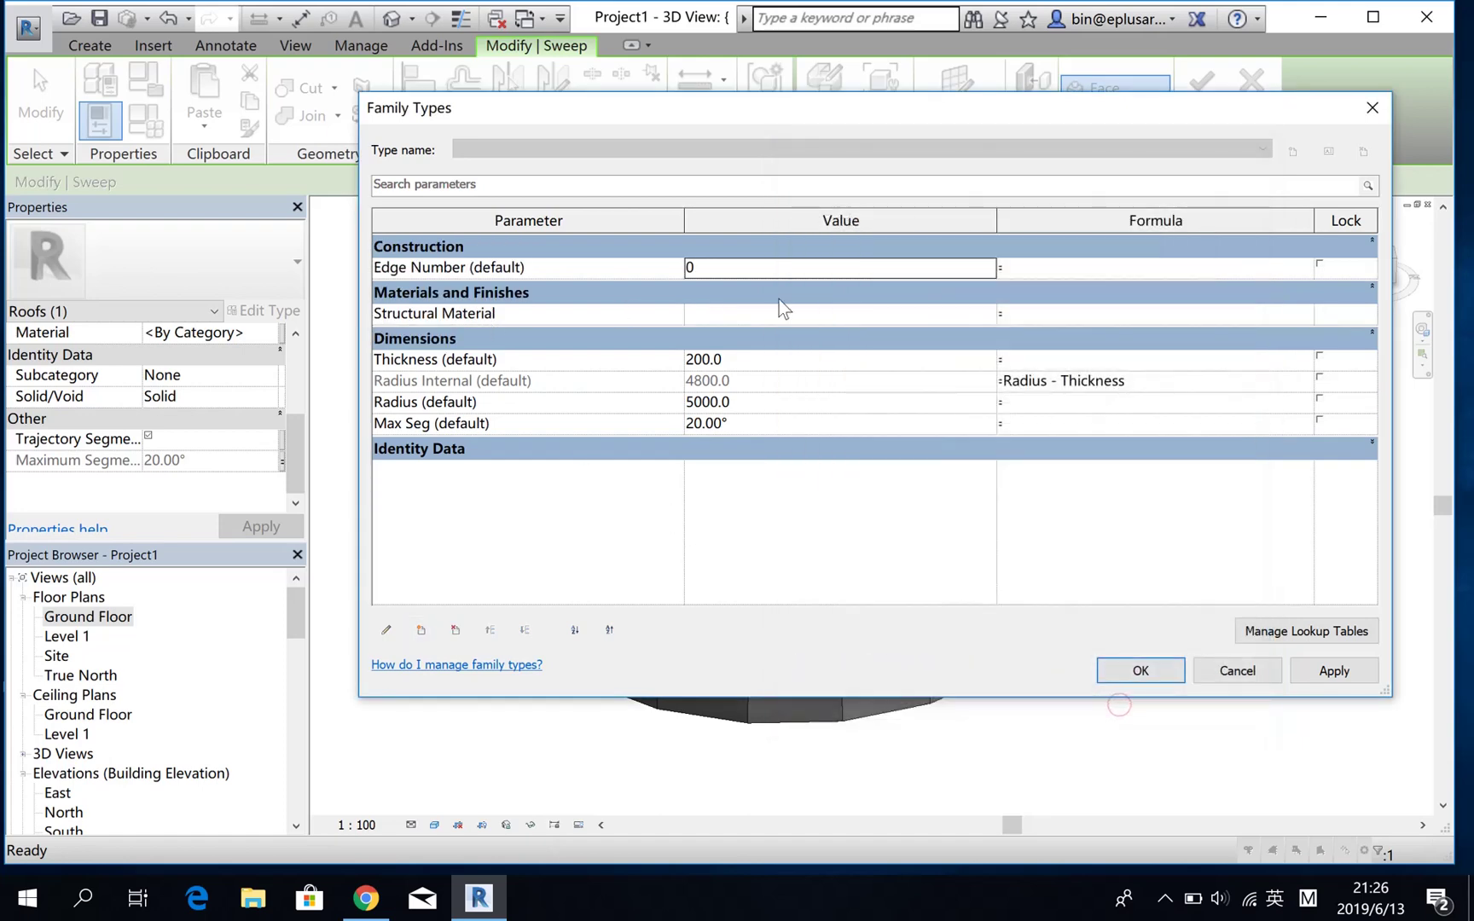
Set Edge Number to 6, drive Max Seg by =360/Edge Number, and finish the roof model
{"action": "left_click", "coordinate": [936, 269]}
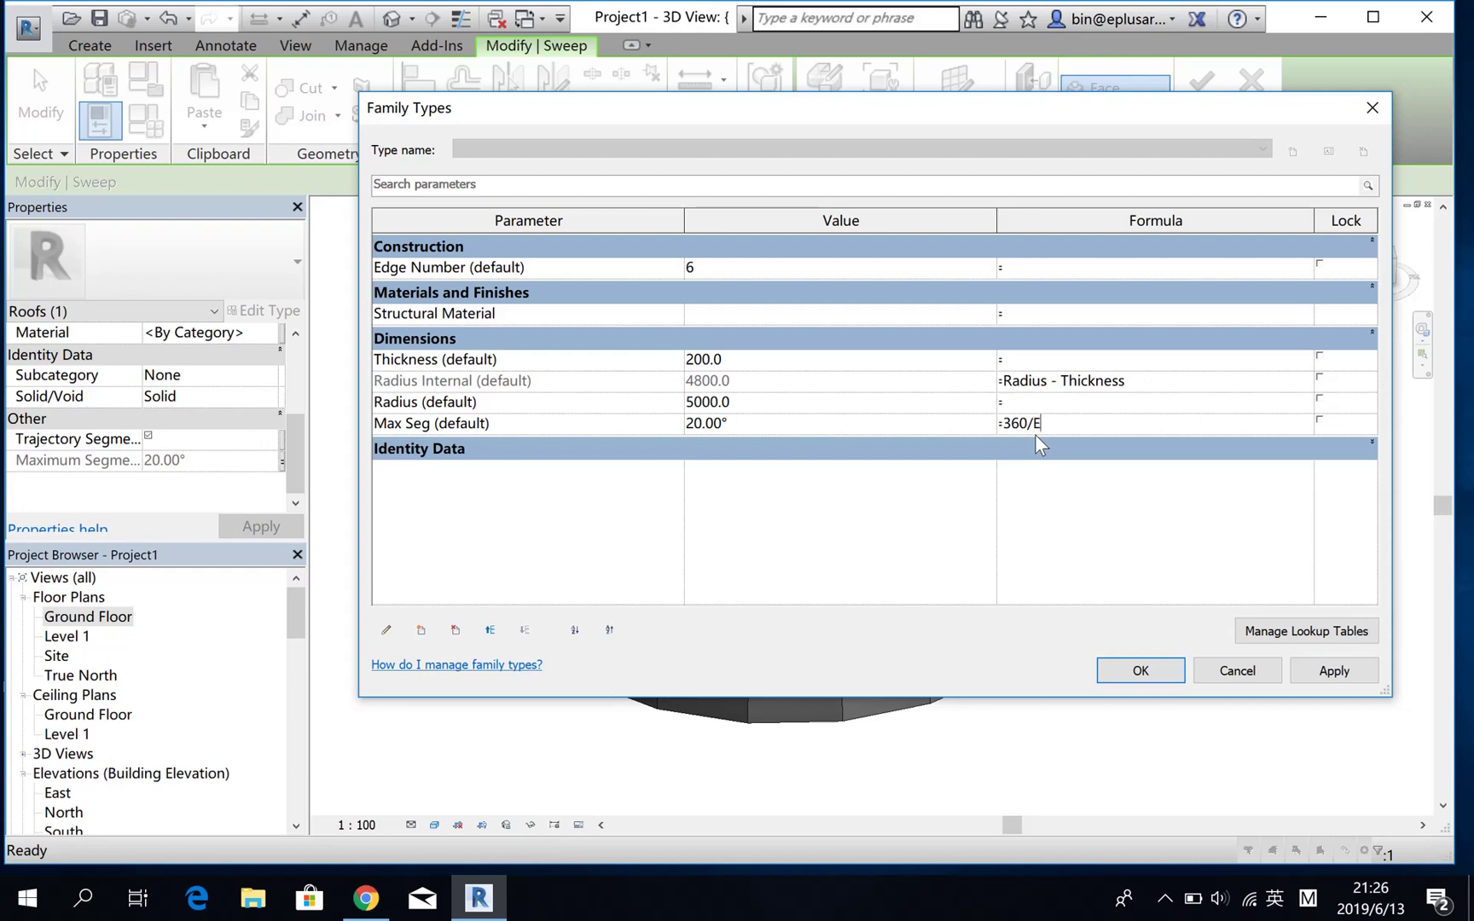
{"action": "type", "text": "Numb"}
{"action": "type", "text": "er"}
{"action": "left_click", "coordinate": [1139, 671]}
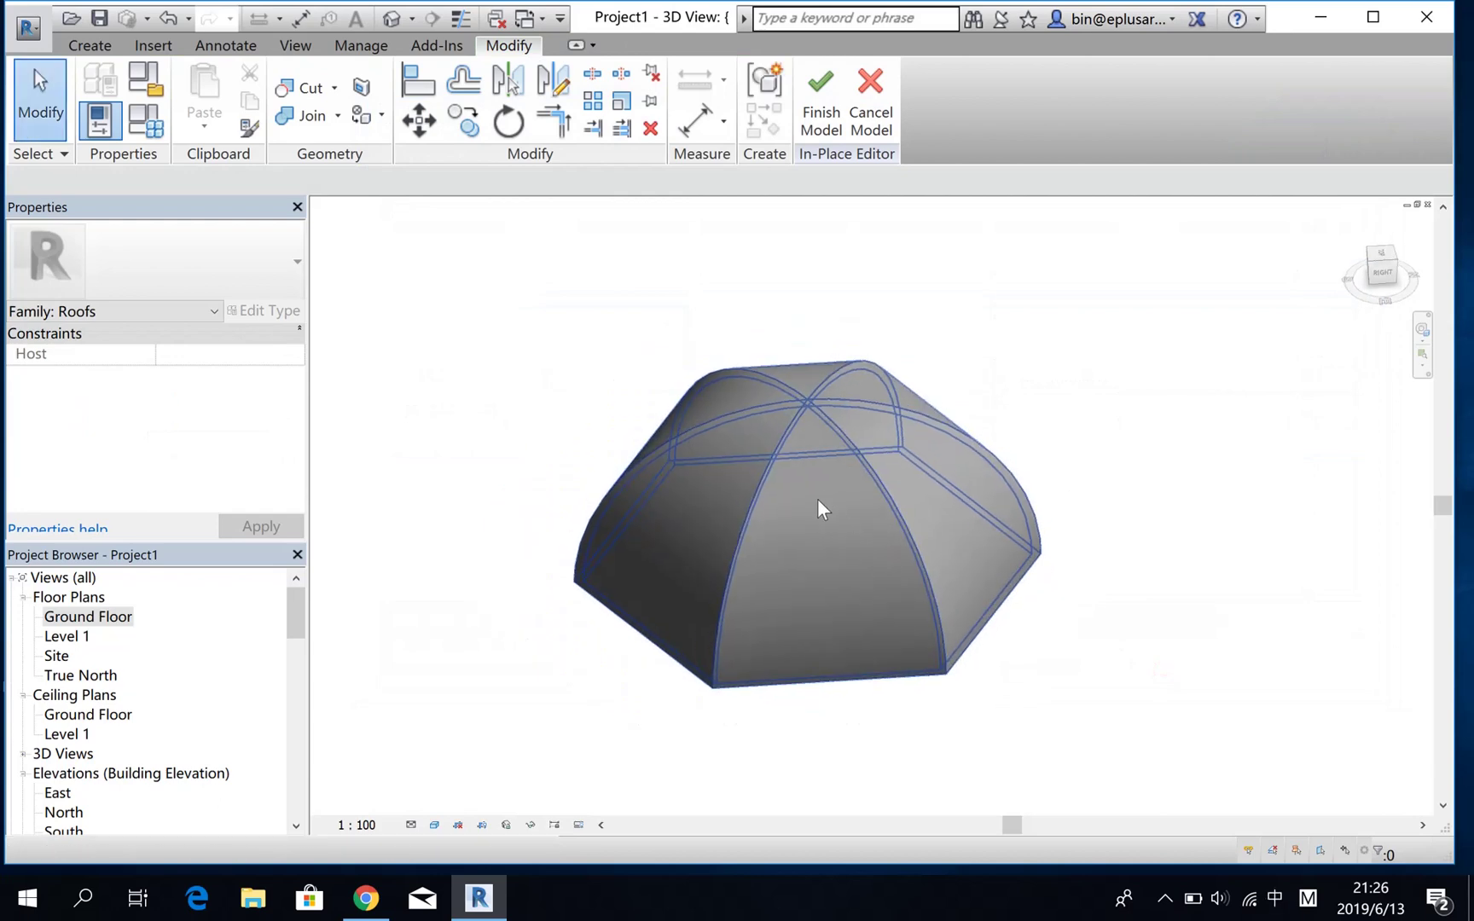
{"action": "left_click", "coordinate": [815, 484]}
{"action": "scroll", "coordinate": [186, 427], "scroll_direction": "down", "scroll_amount": 3}
{"action": "scroll", "coordinate": [187, 427], "scroll_direction": "up", "scroll_amount": 3}
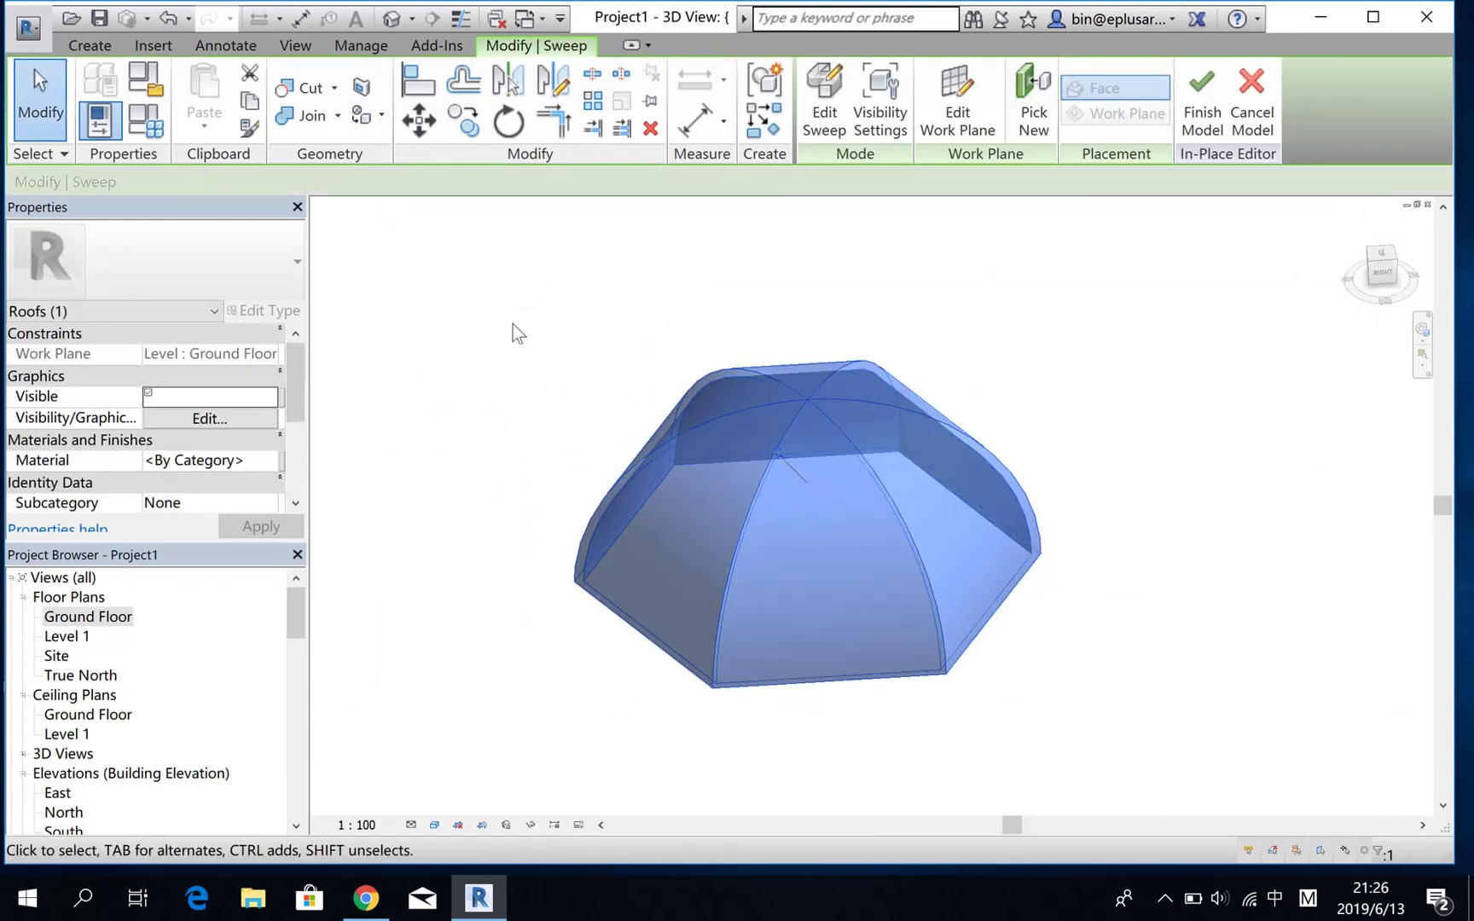
{"action": "left_click", "coordinate": [1200, 100]}
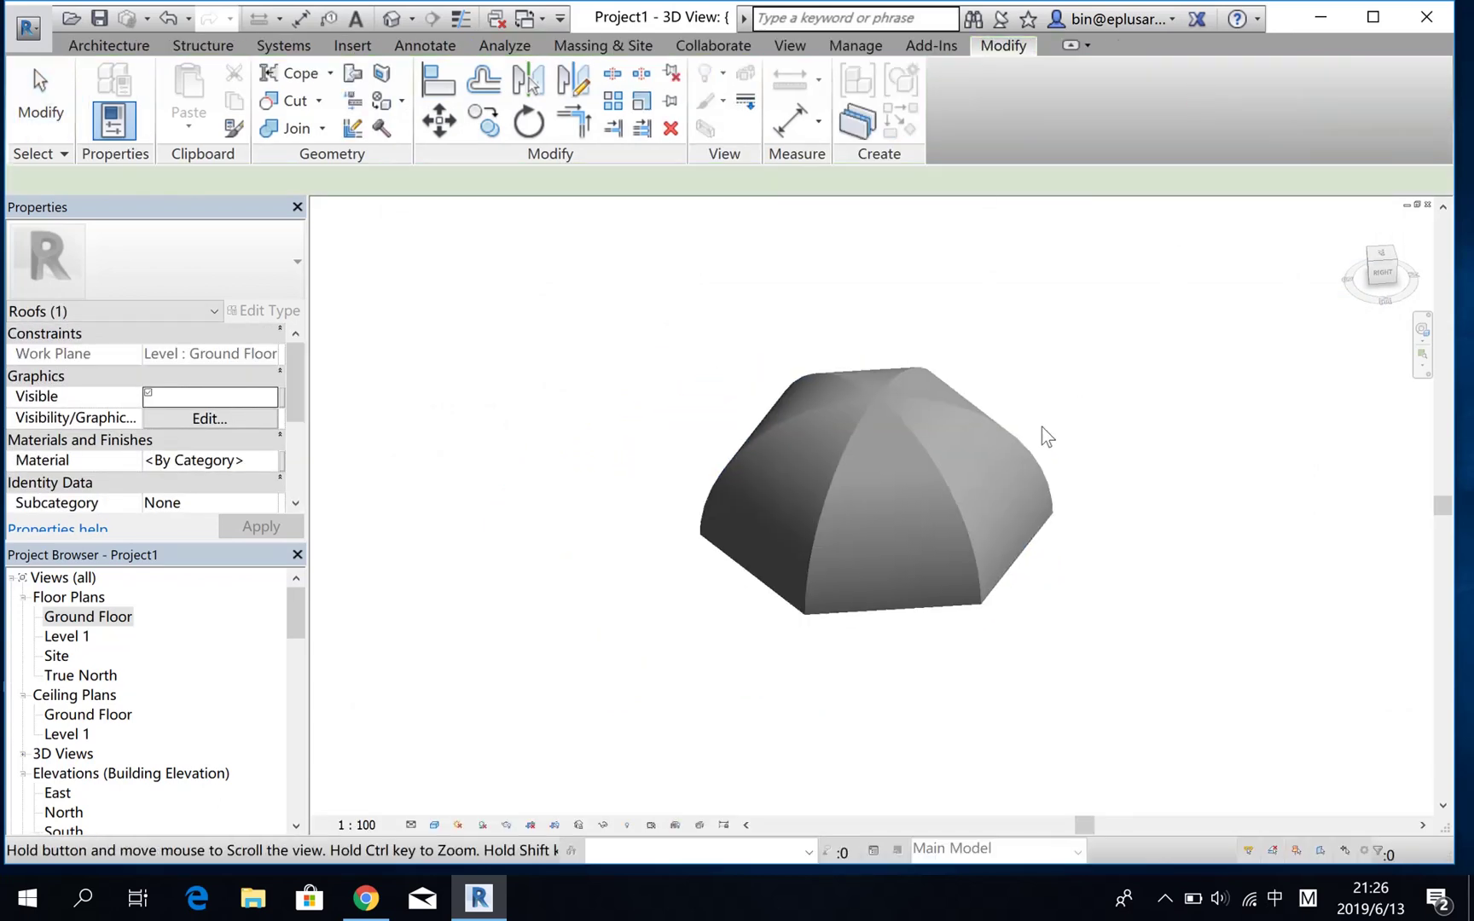
{"action": "middle_click_drag", "start_coordinate": [958, 449], "coordinate": [1040, 414]}
Test the roof Thickness at 500, then set it back to 200
{"action": "left_click", "coordinate": [925, 441]}
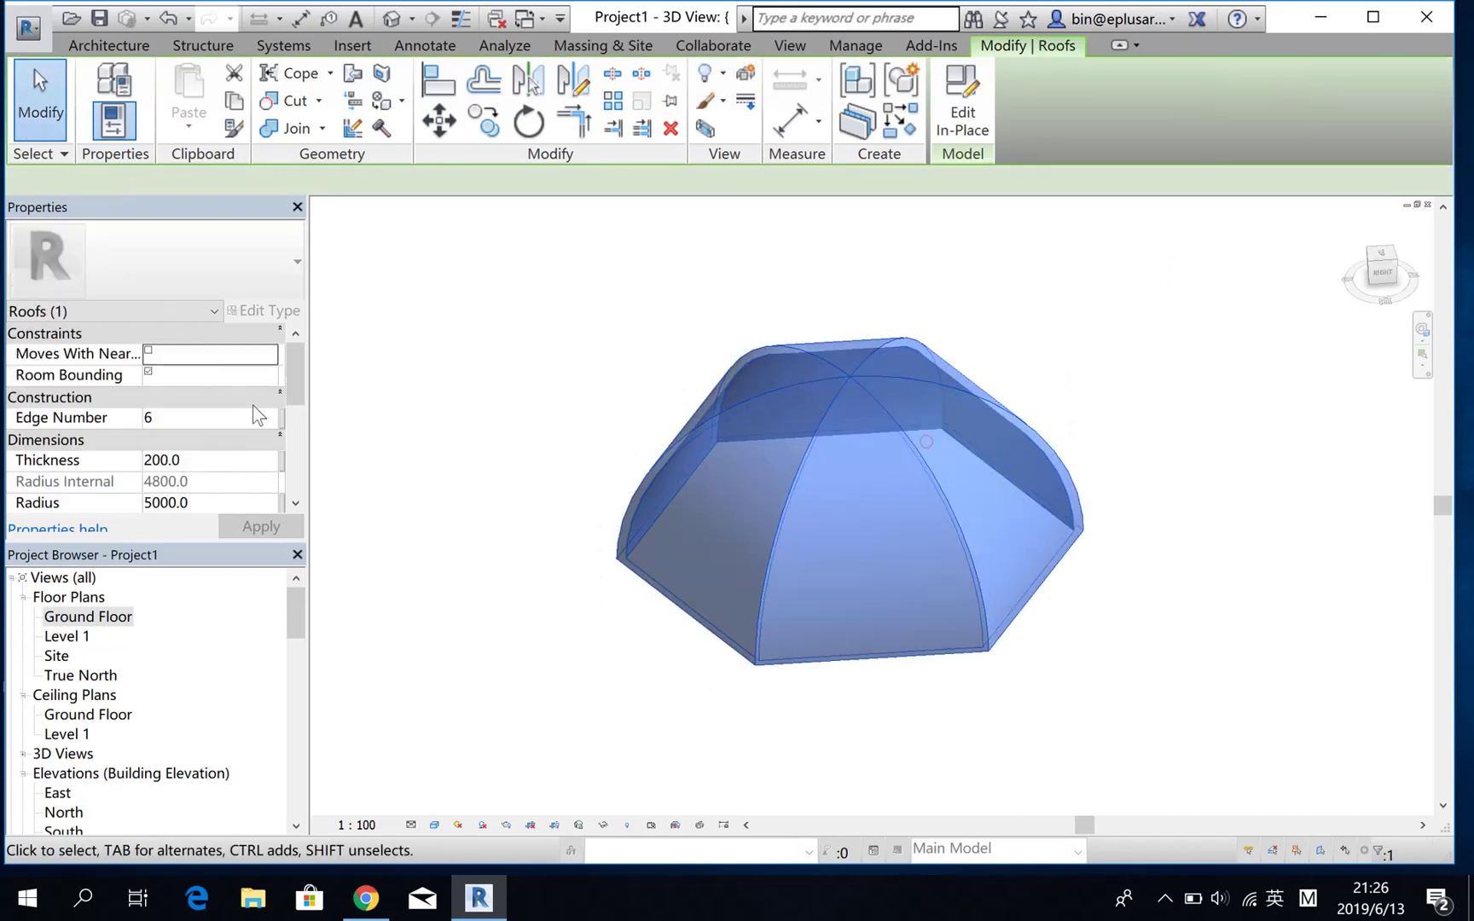
{"action": "scroll", "coordinate": [211, 481], "scroll_direction": "down", "scroll_amount": 1}
{"action": "left_click", "coordinate": [218, 418]}
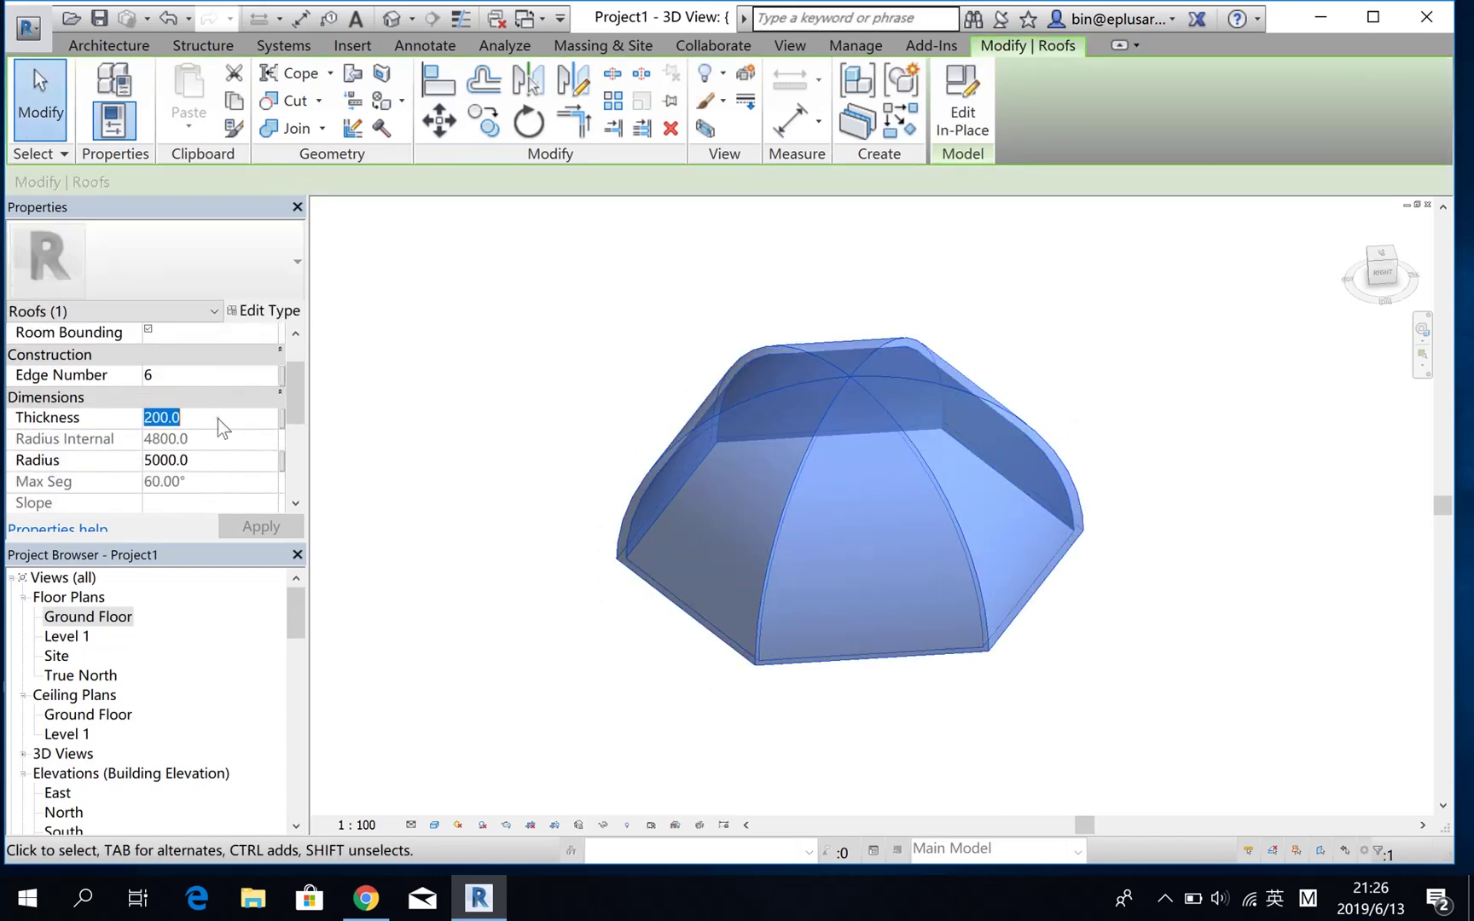
{"action": "type", "text": "500"}
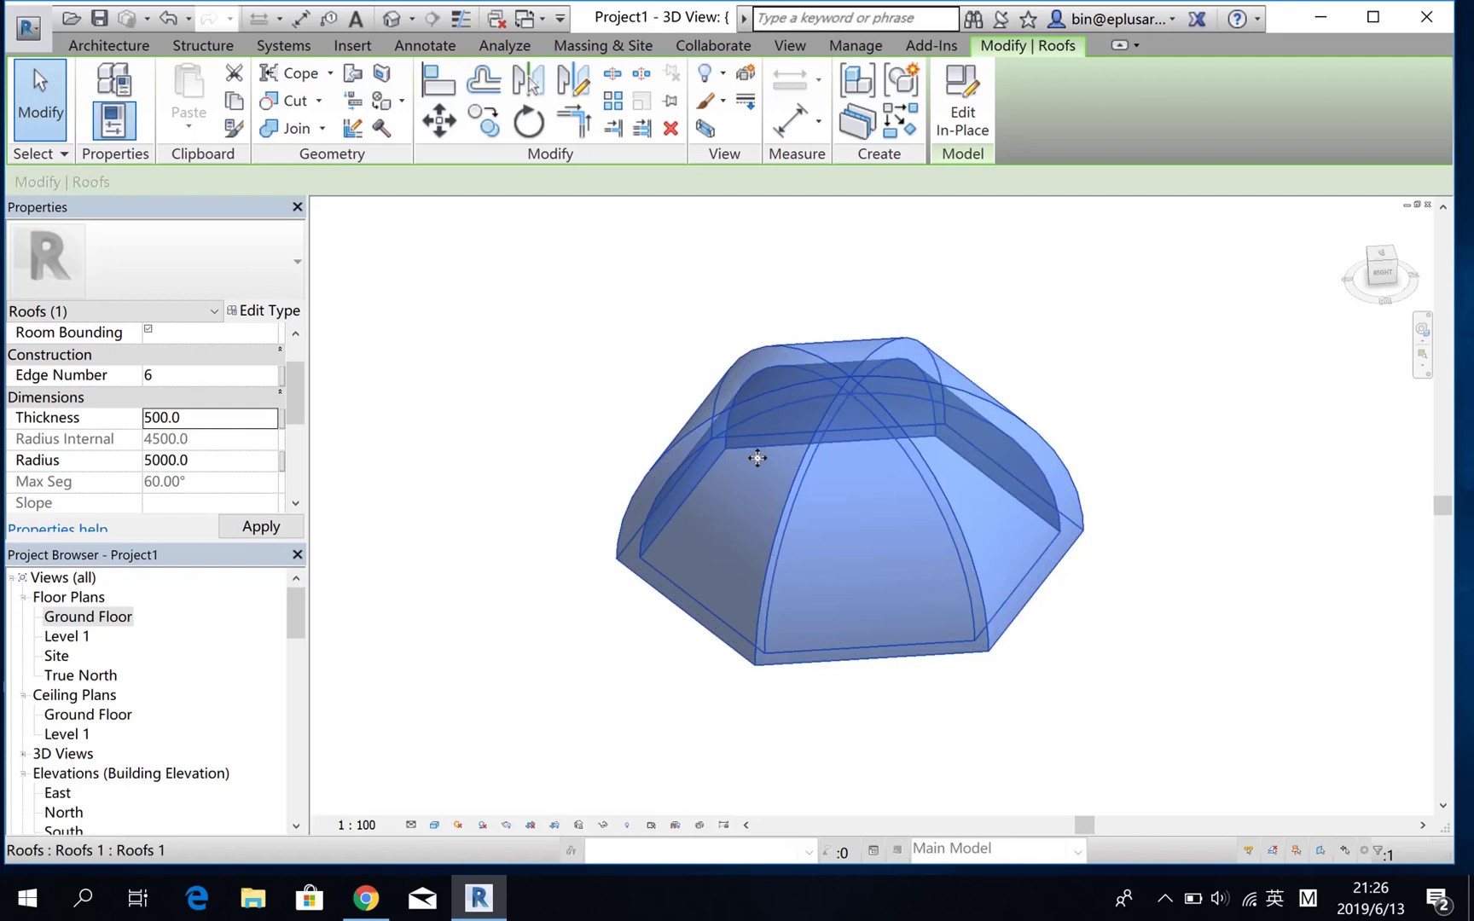
{"action": "left_click", "coordinate": [260, 526]}
{"action": "left_click", "coordinate": [236, 418]}
{"action": "type", "text": "200"}
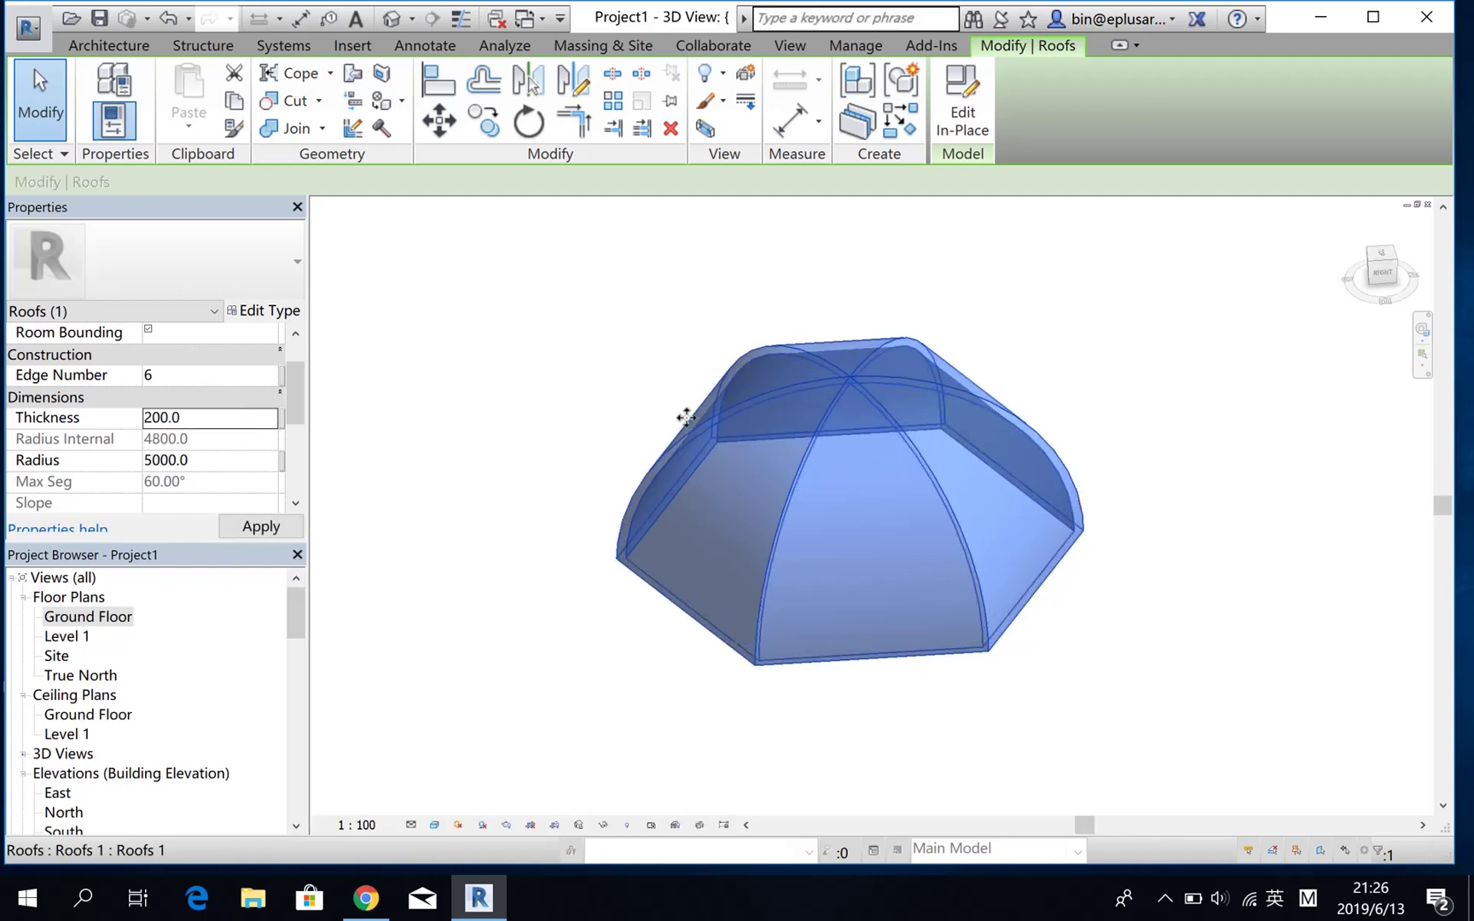
Try Edge Number 4, 8, then 10, and set the Radius to 7000
{"action": "left_click", "coordinate": [223, 381]}
{"action": "type", "text": "4"}
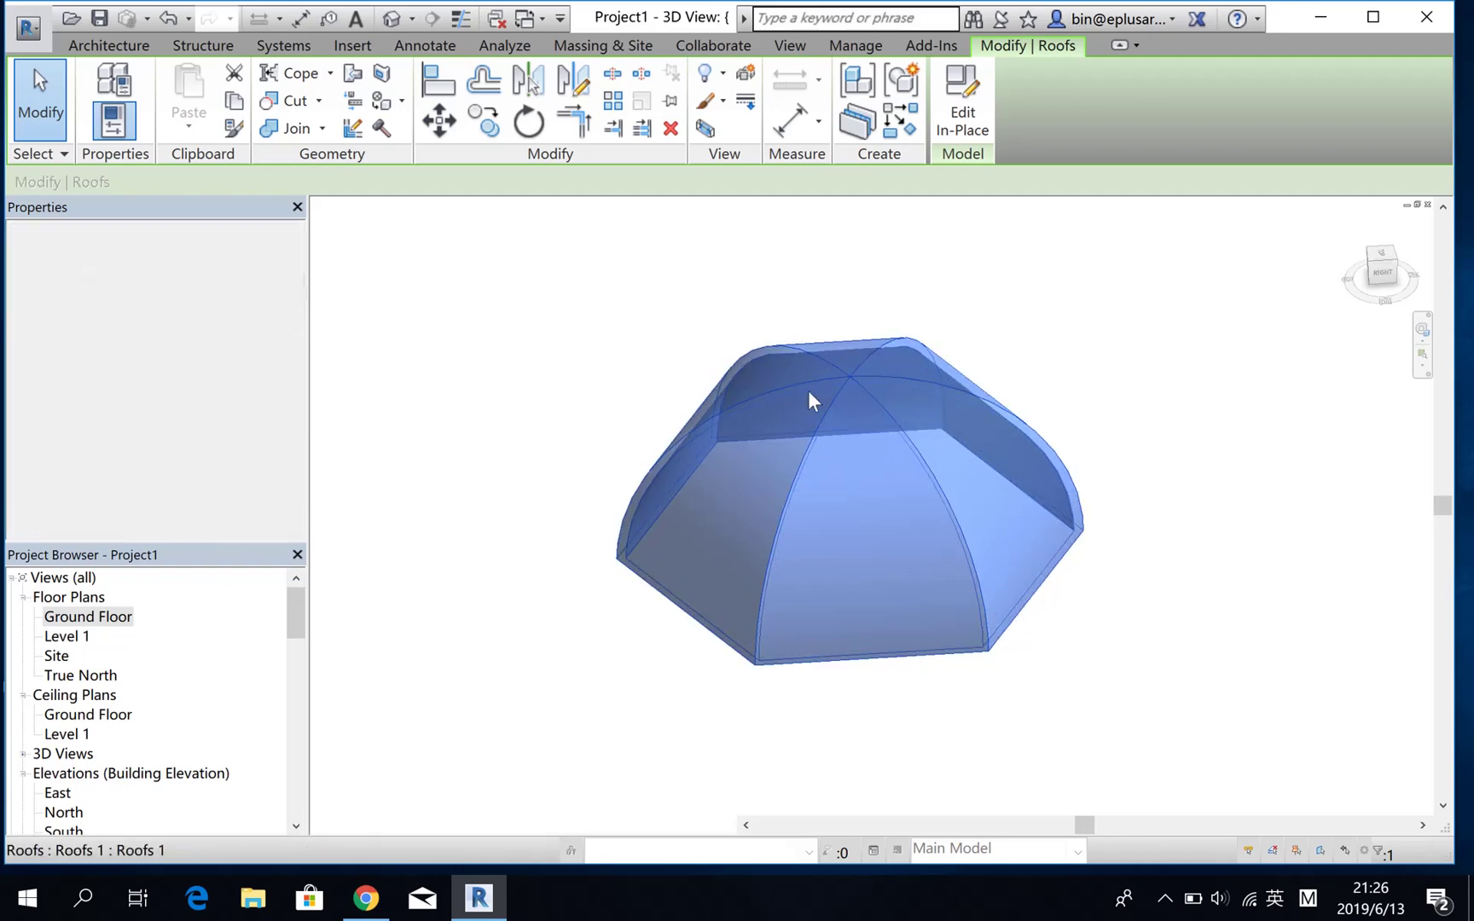
{"action": "left_click", "coordinate": [227, 381]}
{"action": "type", "text": "8"}
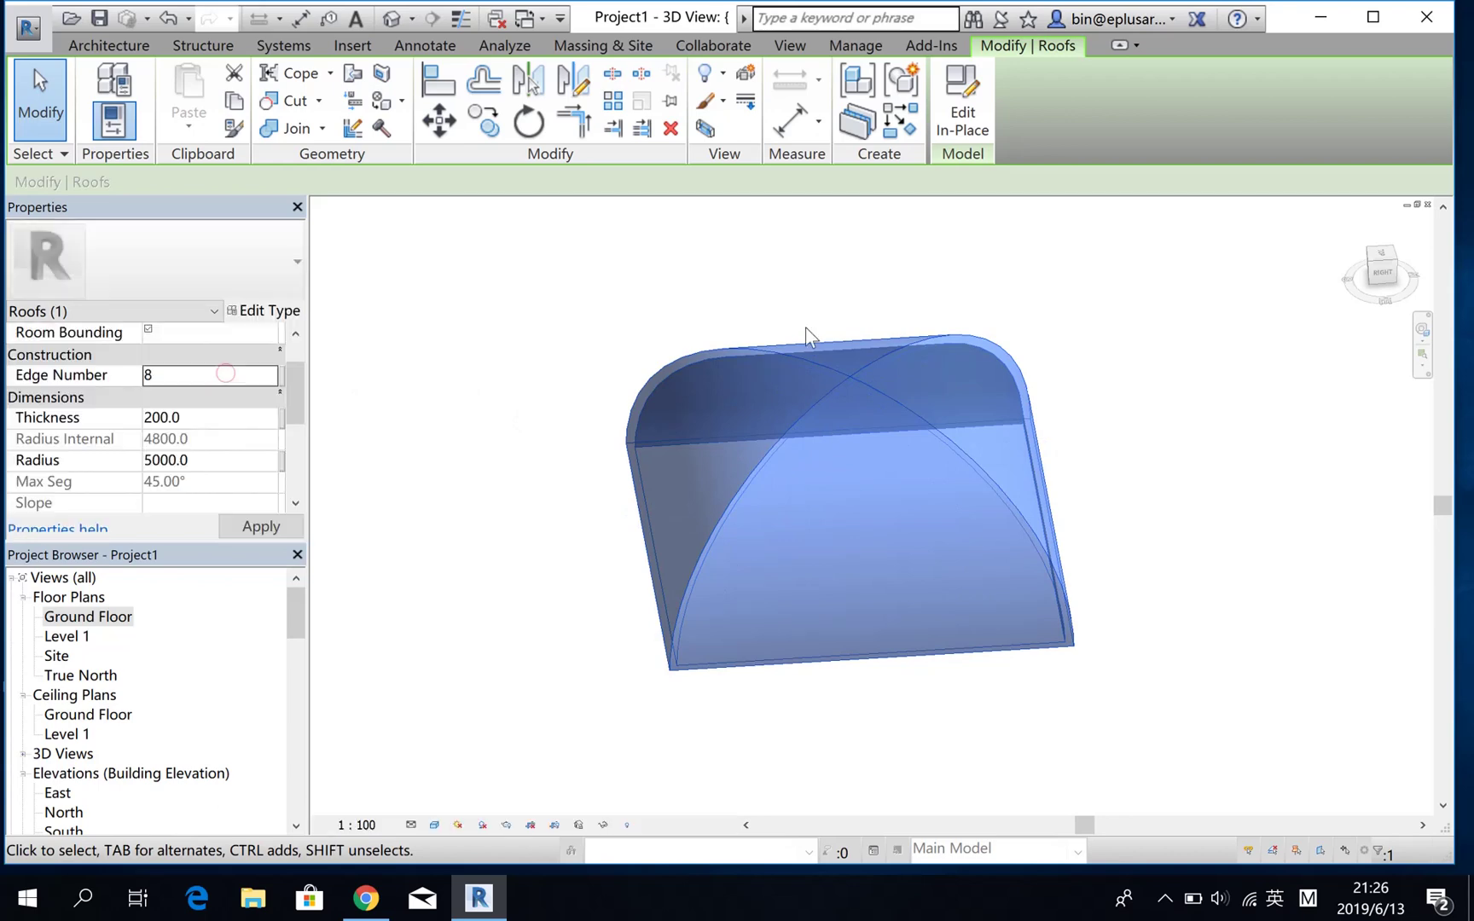
{"action": "left_click", "coordinate": [227, 381]}
{"action": "type", "text": "10"}
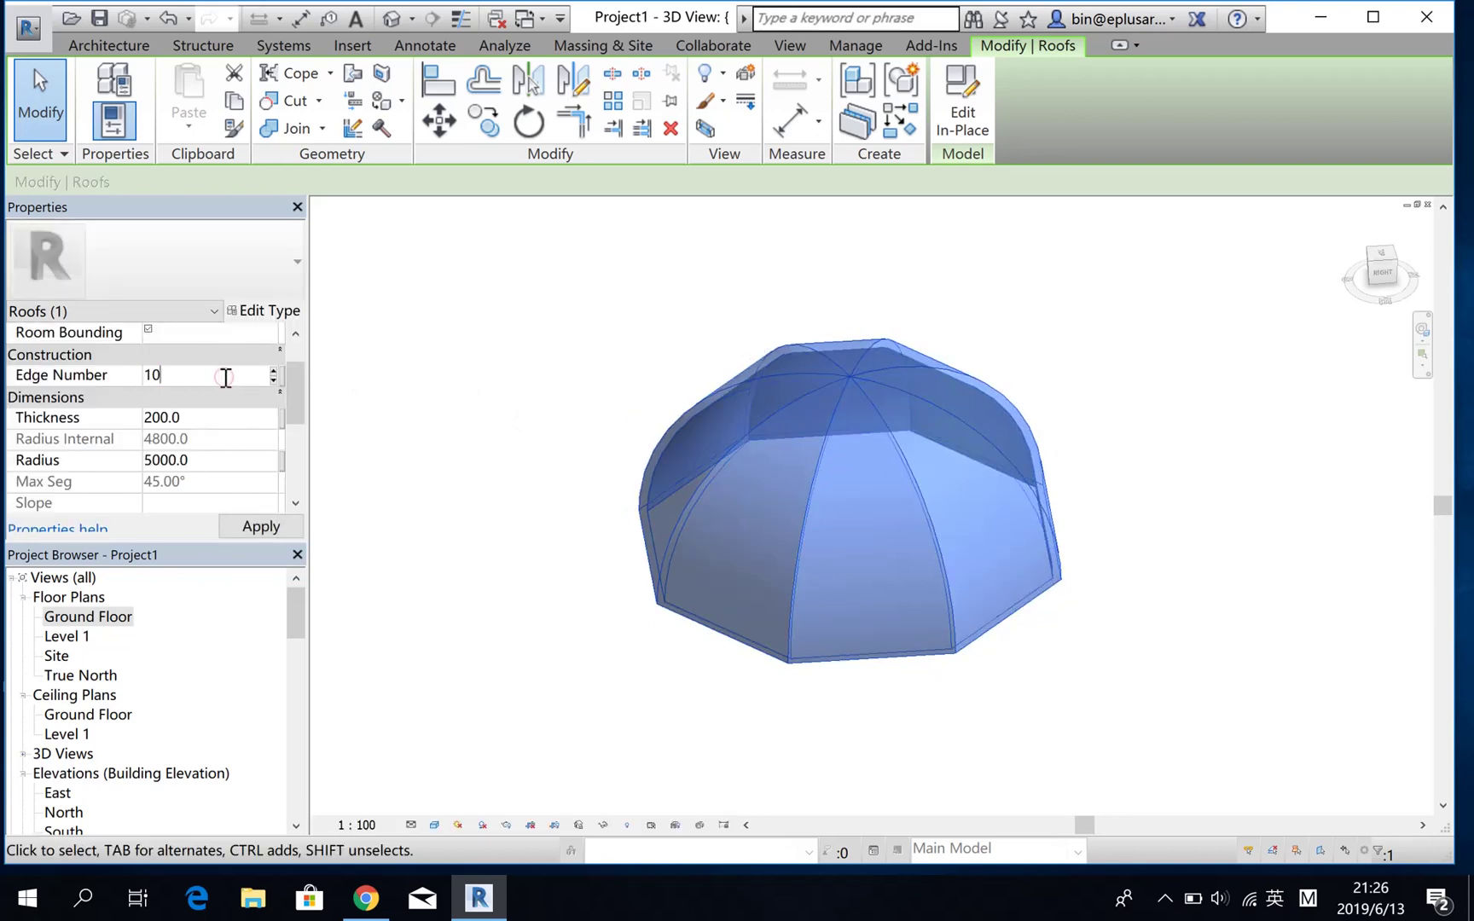
{"action": "left_click", "coordinate": [220, 461]}
{"action": "type", "text": "700"}
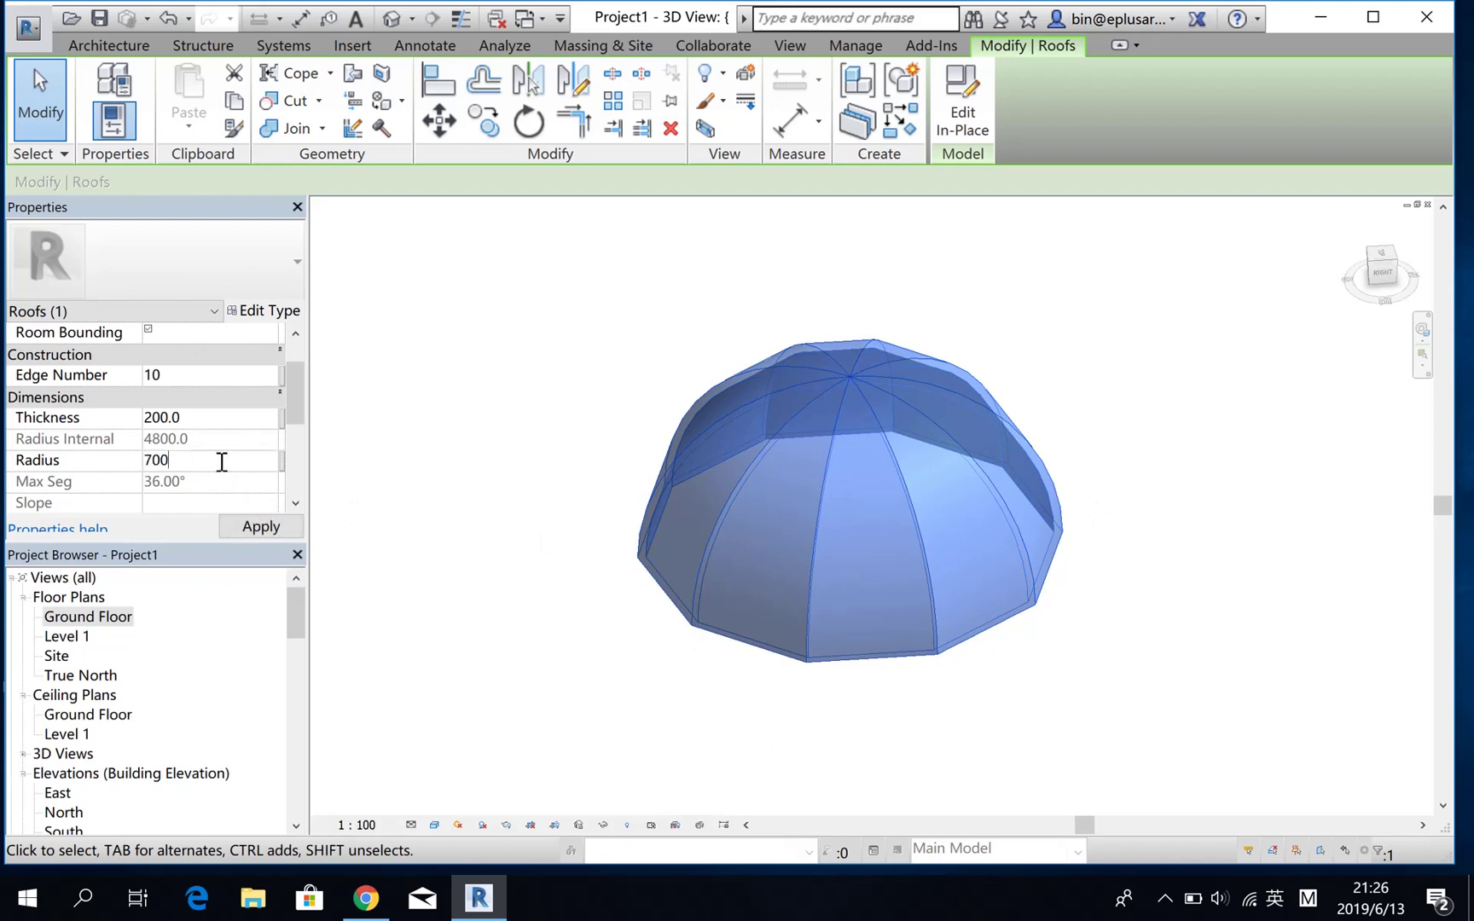
{"action": "type", "text": "0.0"}
{"action": "mouse_move", "coordinate": [949, 580]}
{"action": "middle_mouse_down", "text": "shift"}
{"action": "mouse_move", "coordinate": [888, 637]}
{"action": "mouse_move", "coordinate": [921, 614]}
{"action": "middle_mouse_up", "text": "shift"}
{"action": "left_click", "coordinate": [191, 381]}
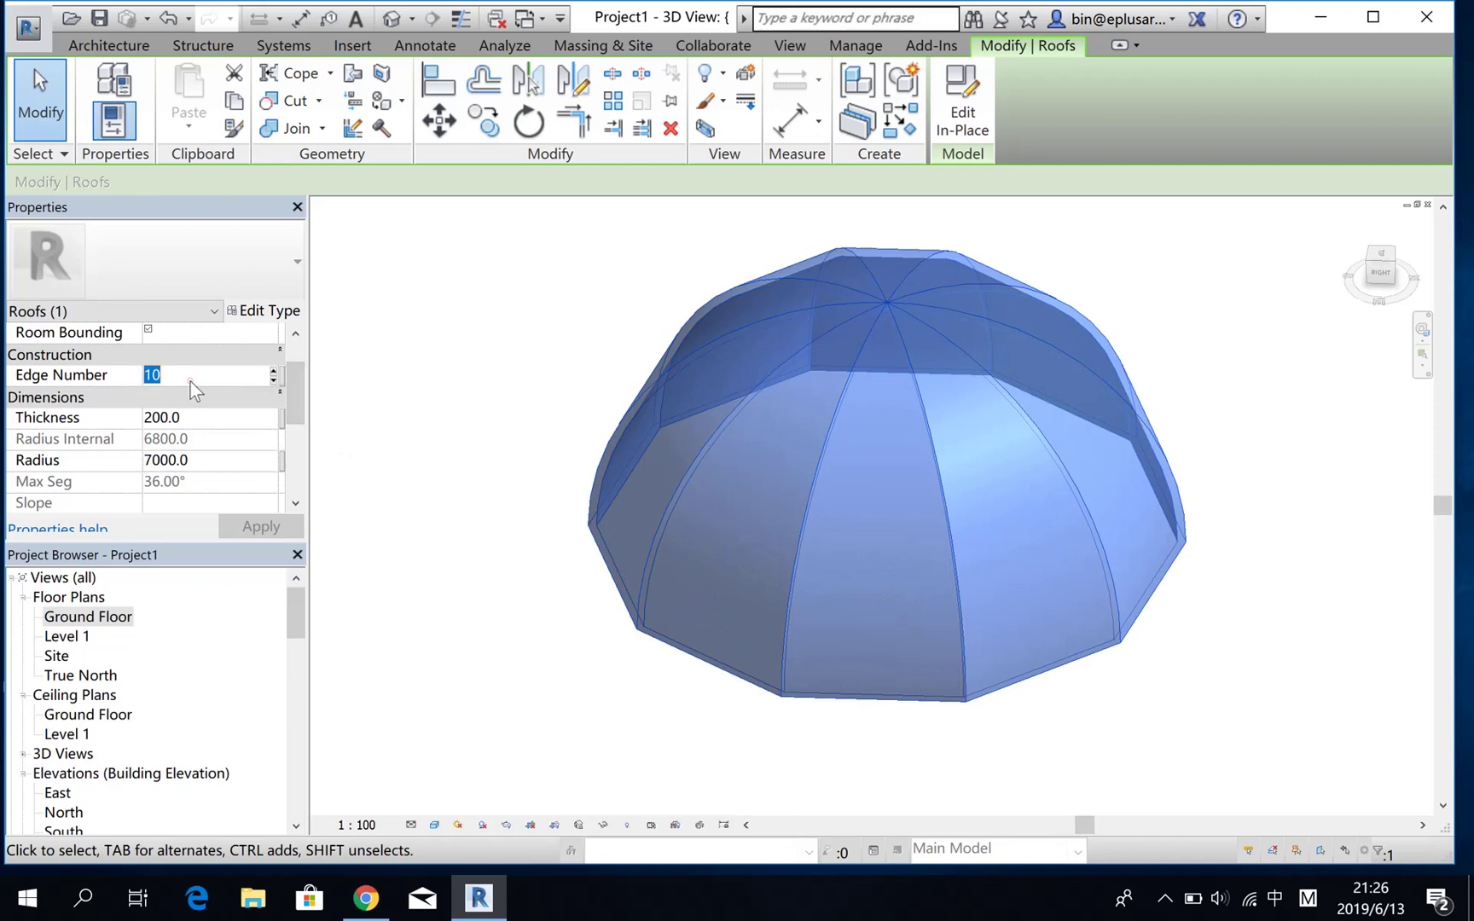
Flex the roof's Edge Number through 6, 5, 4 and 33, applying each value
{"action": "type", "text": "6"}
{"action": "key", "text": "Return"}
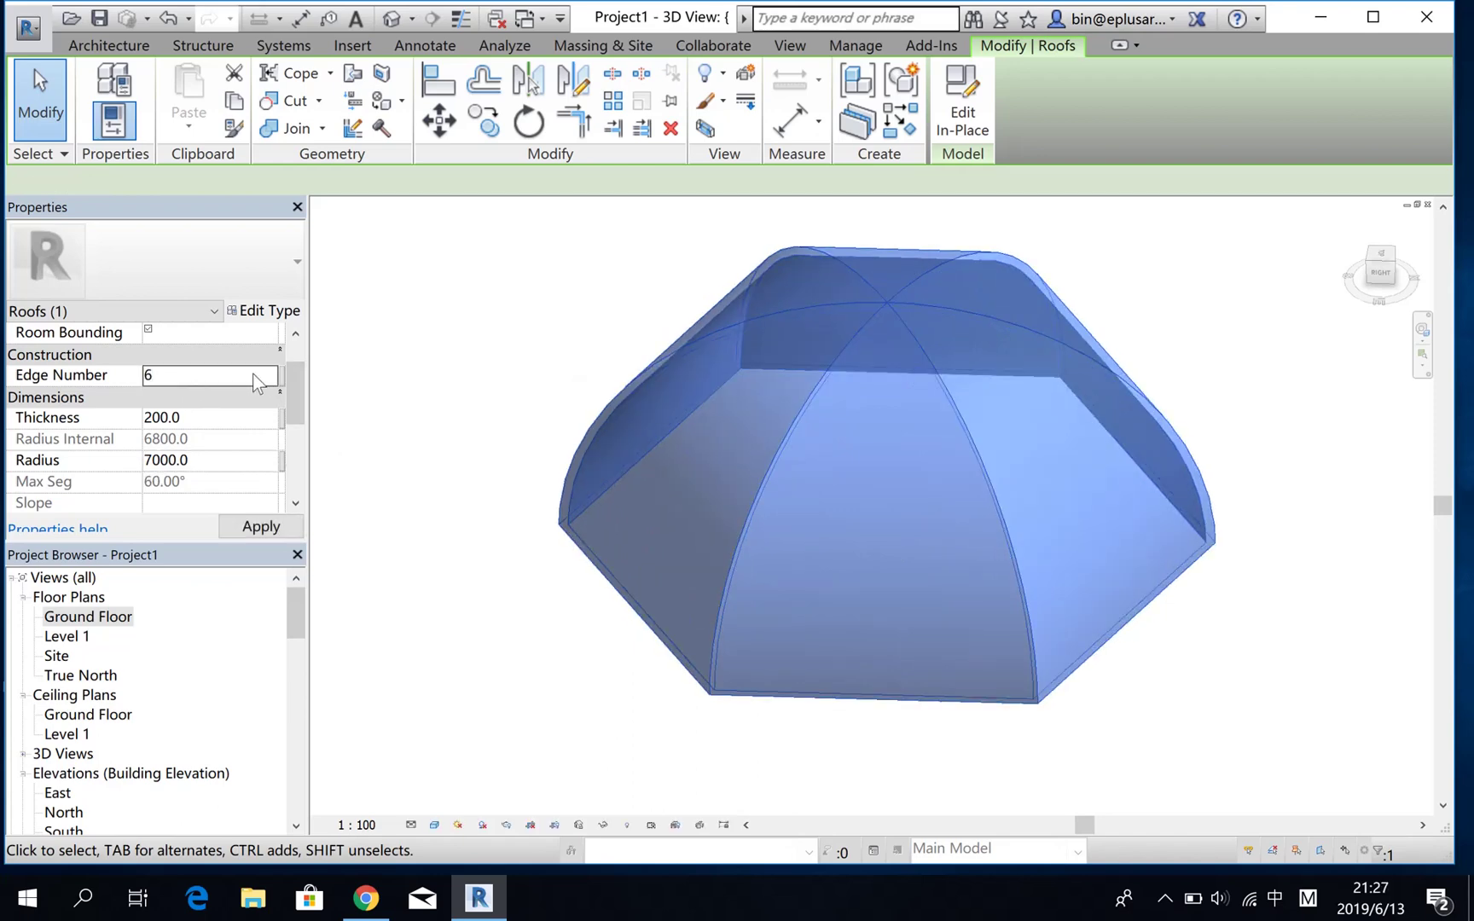
{"action": "type", "text": "5"}
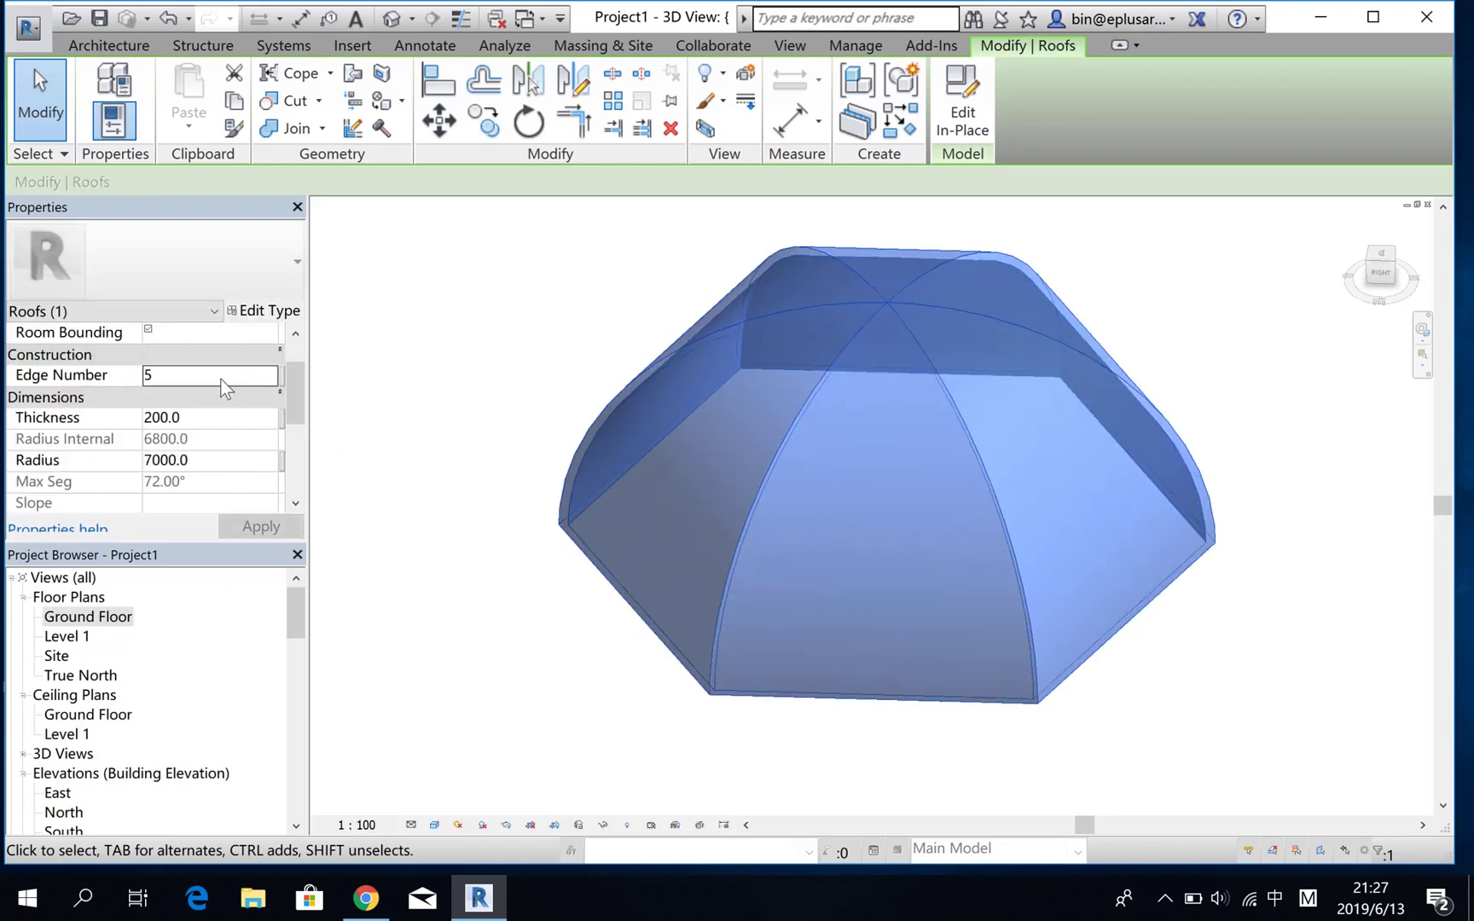
{"action": "left_click", "coordinate": [222, 380]}
{"action": "type", "text": "4"}
{"action": "left_click", "coordinate": [224, 375]}
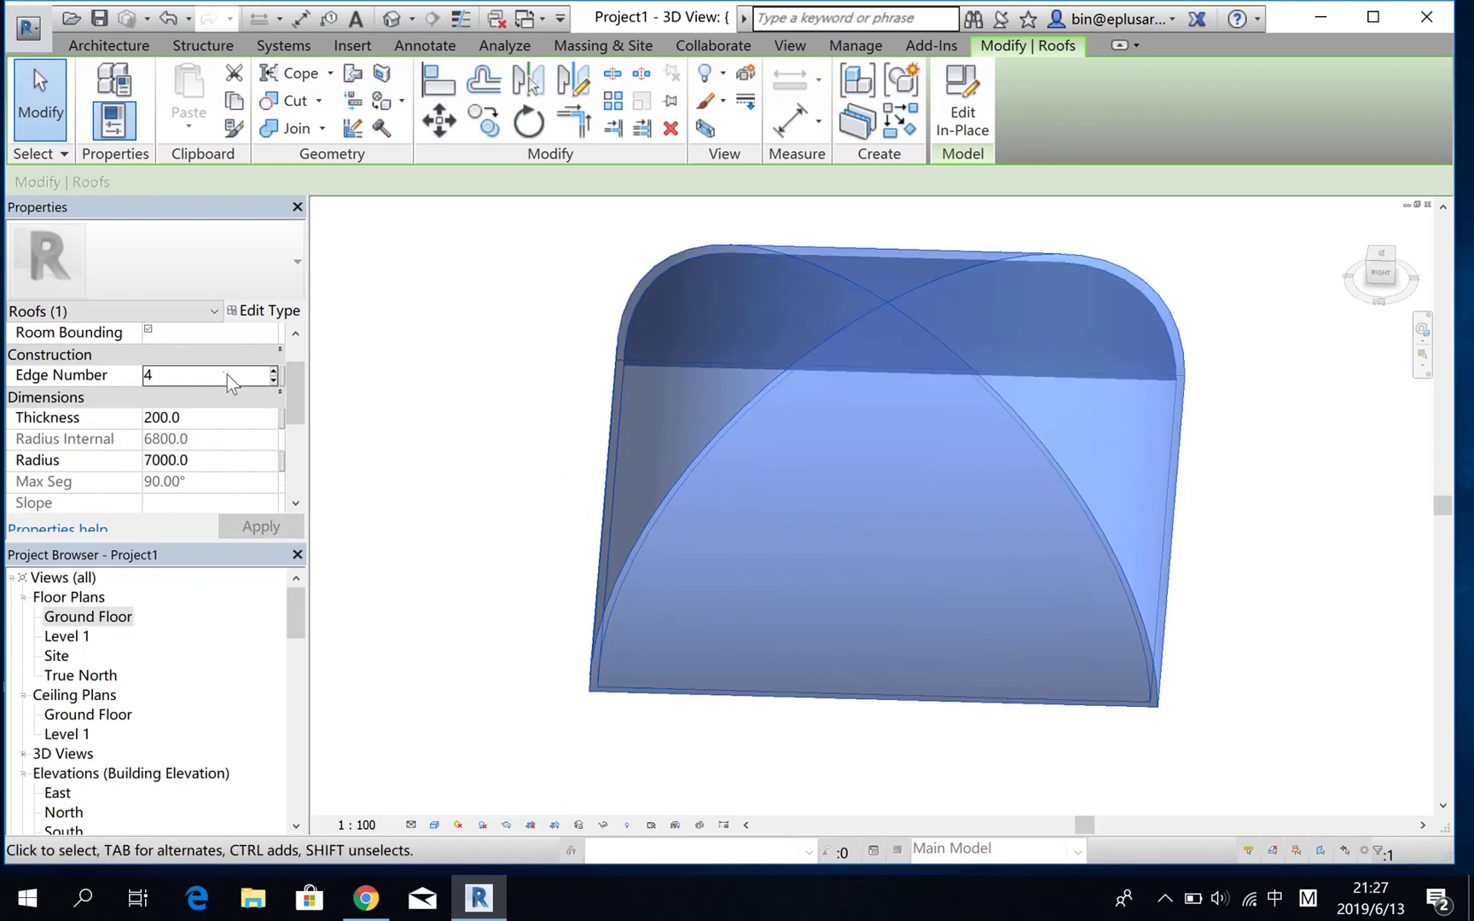
{"action": "type", "text": "33"}
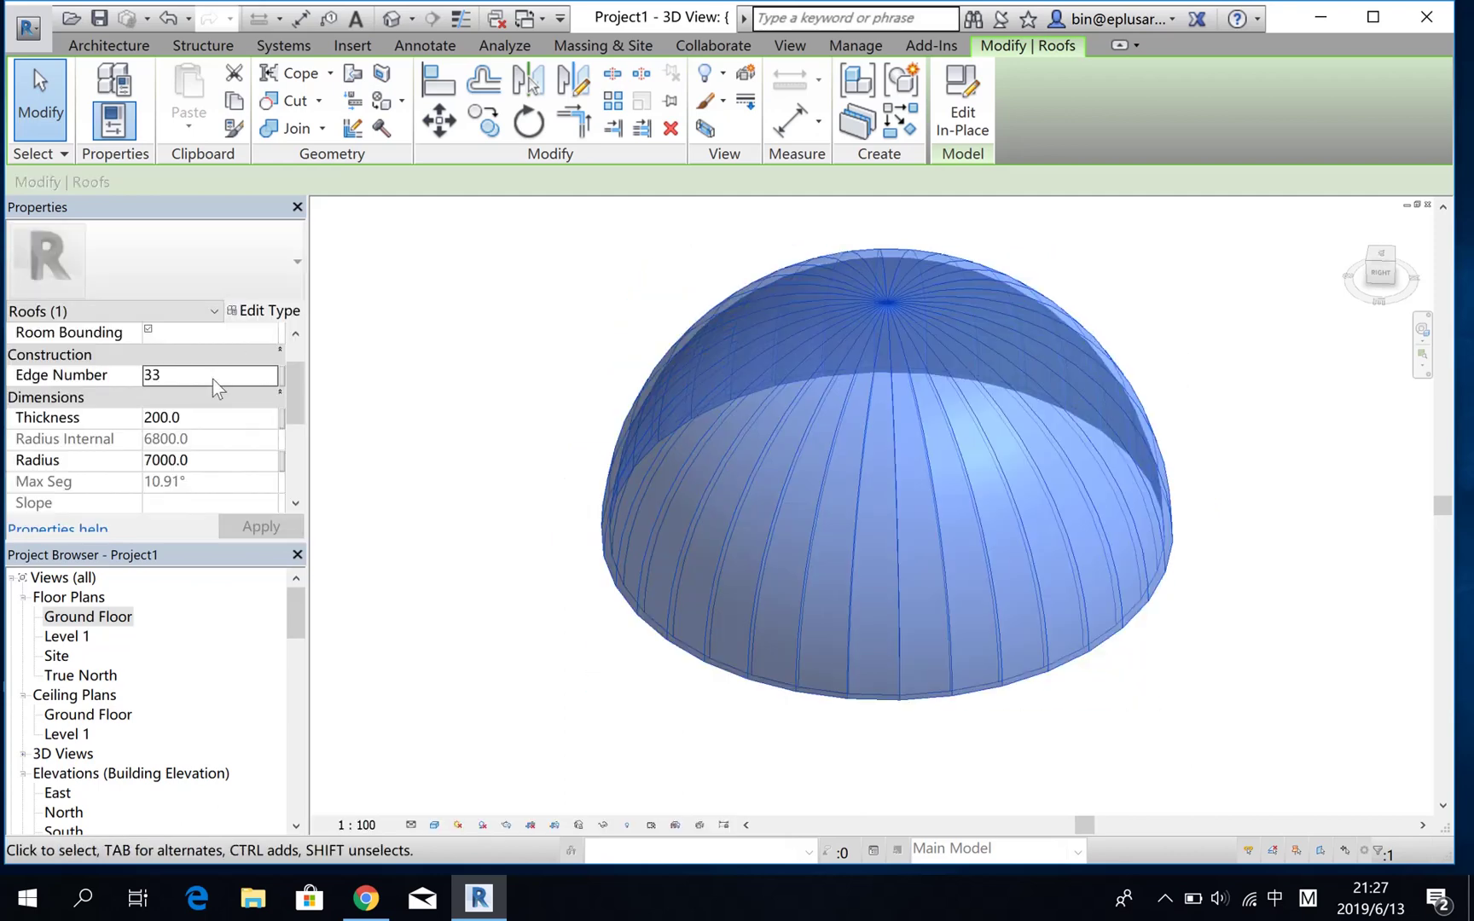
{"action": "left_click", "coordinate": [211, 379]}
Step Edge Number back through 5, 6, 7 and 8, finishing at 9
{"action": "type", "text": "5"}
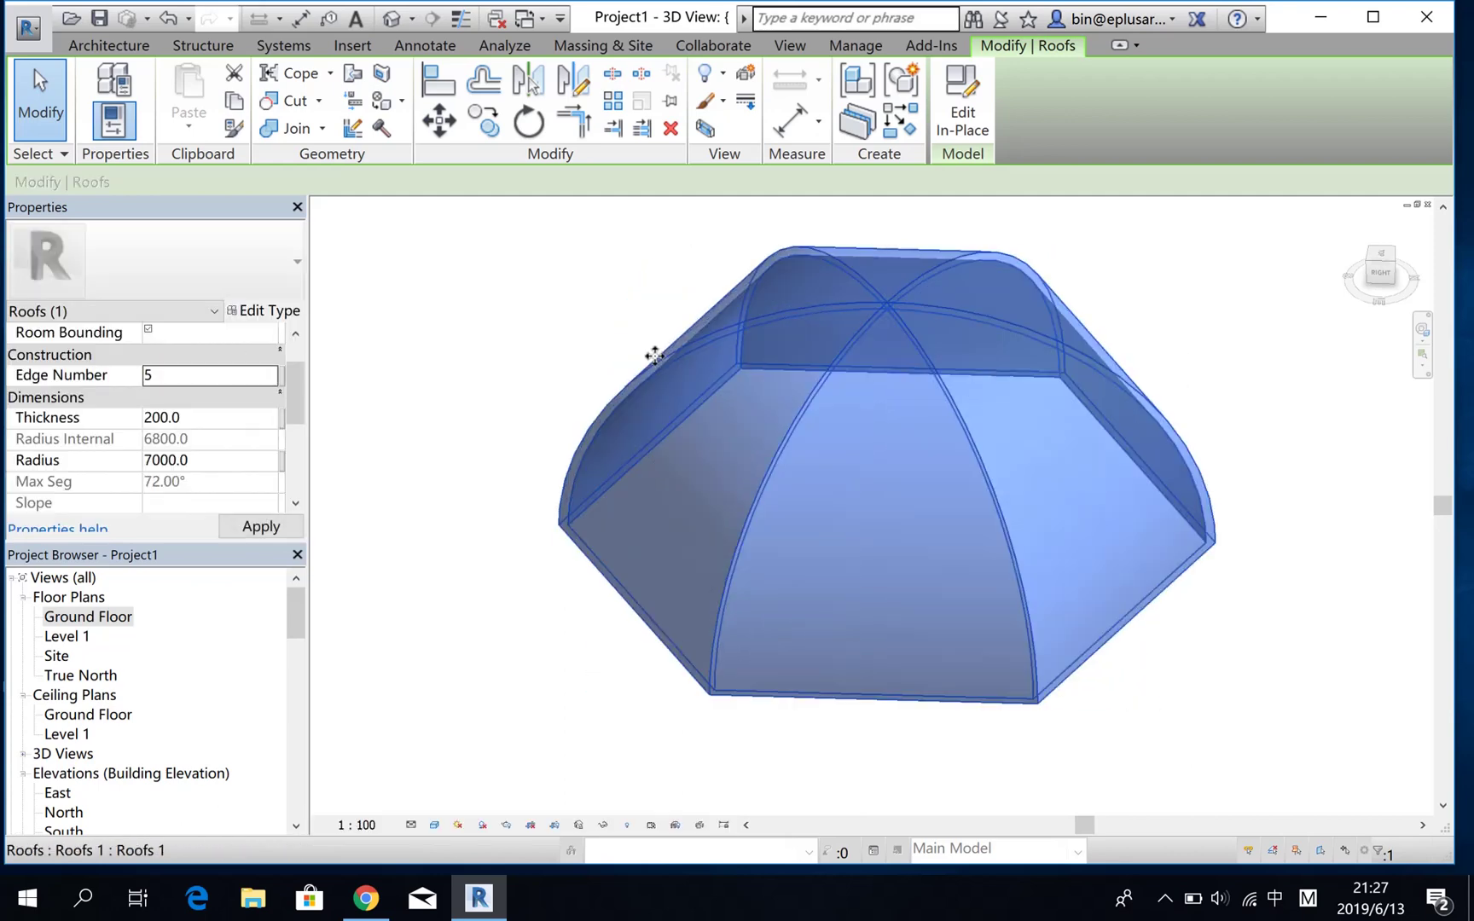
{"action": "left_click", "coordinate": [207, 375]}
{"action": "type", "text": "6"}
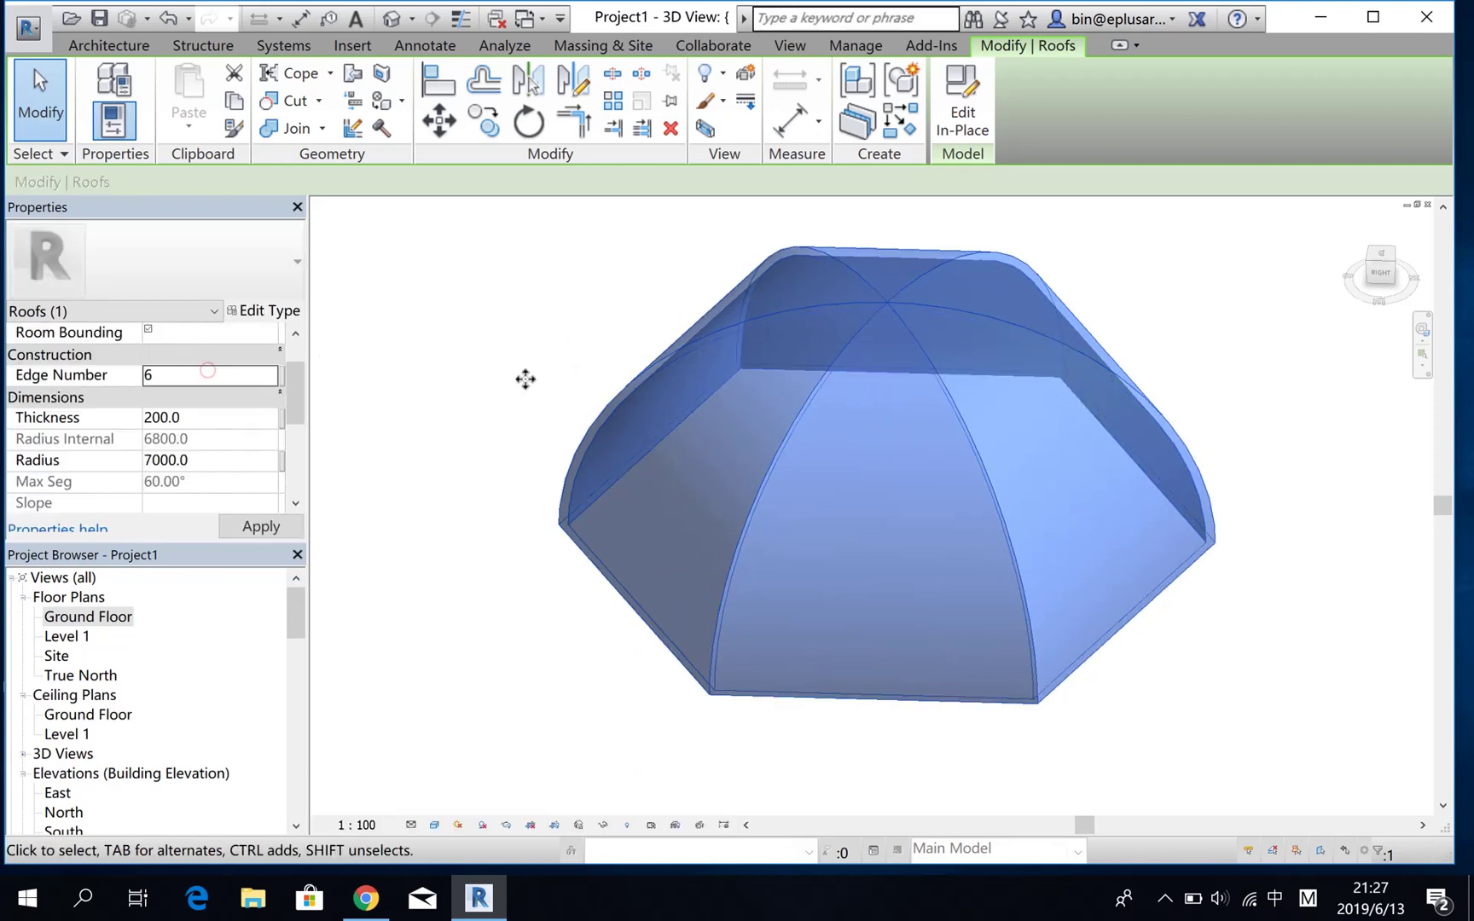
{"action": "left_click", "coordinate": [237, 378]}
{"action": "type", "text": "7"}
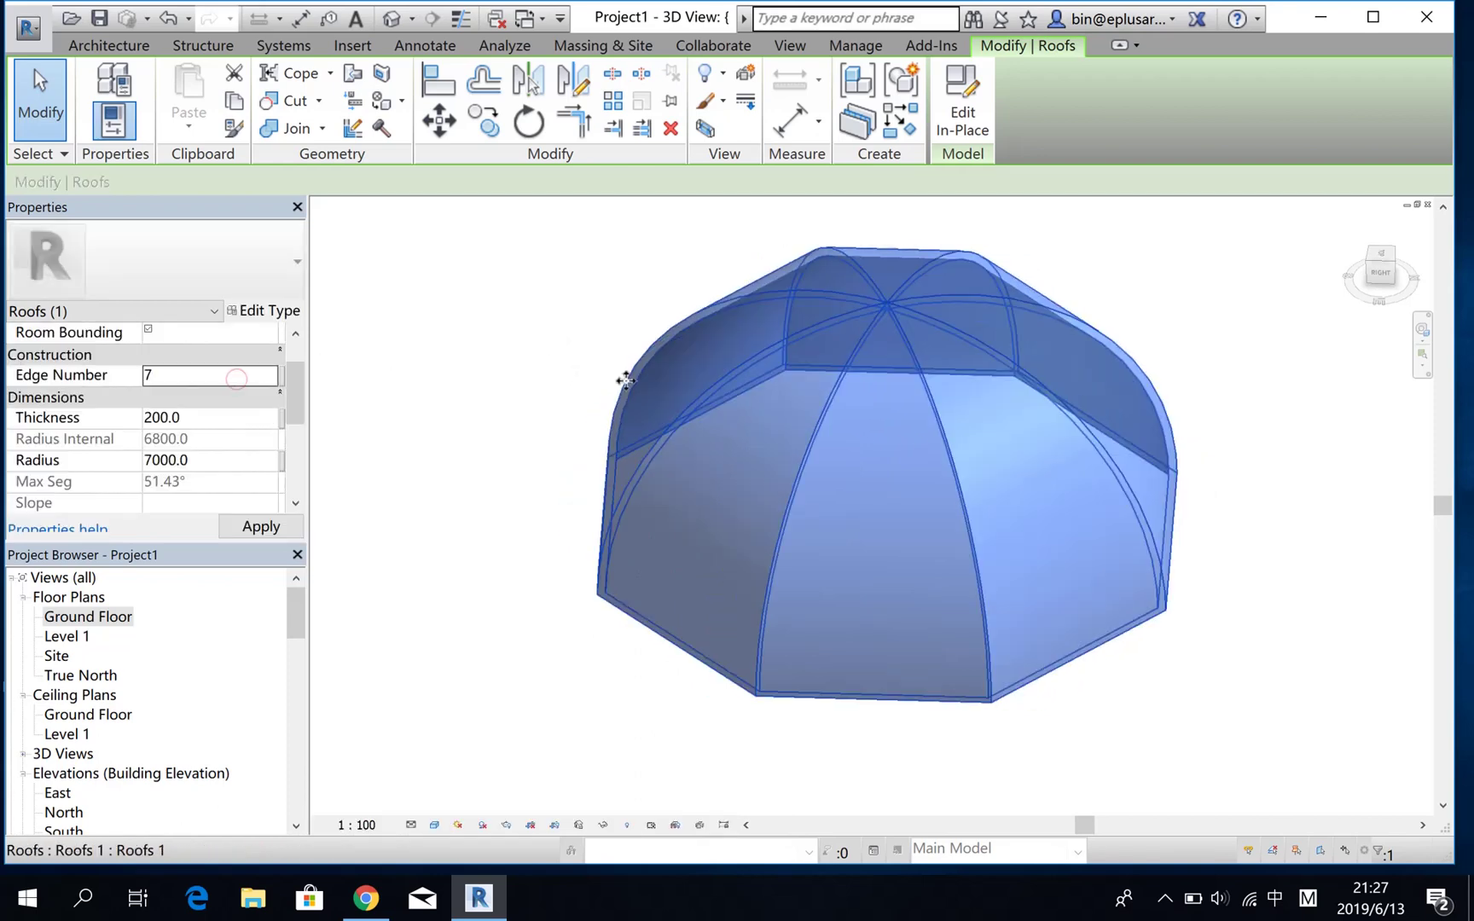
{"action": "left_click", "coordinate": [243, 376]}
{"action": "type", "text": "8"}
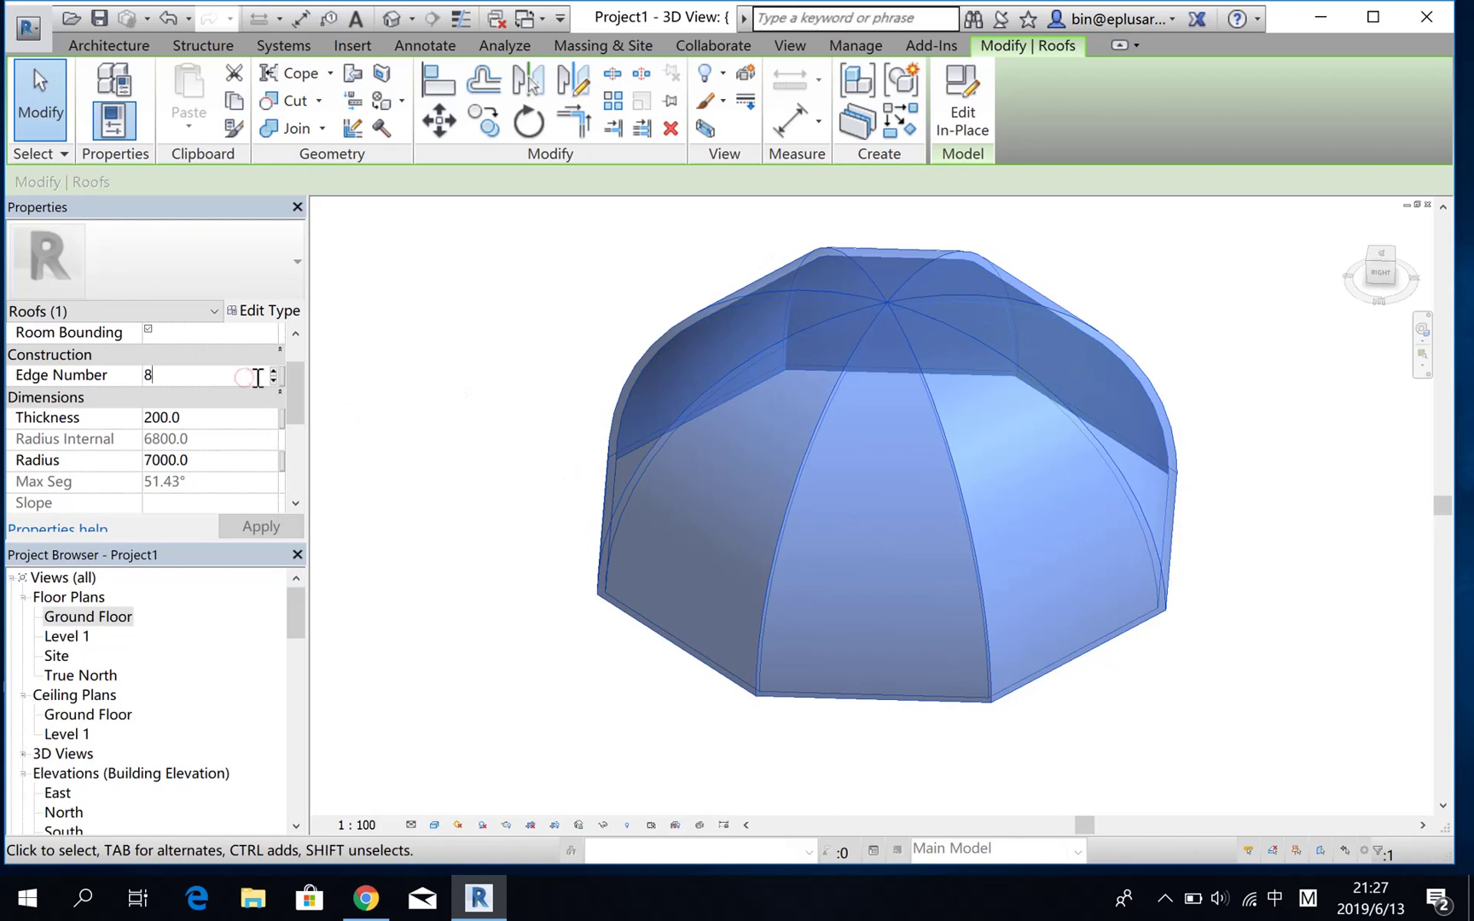
{"action": "left_click", "coordinate": [196, 380]}
{"action": "type", "text": "9"}
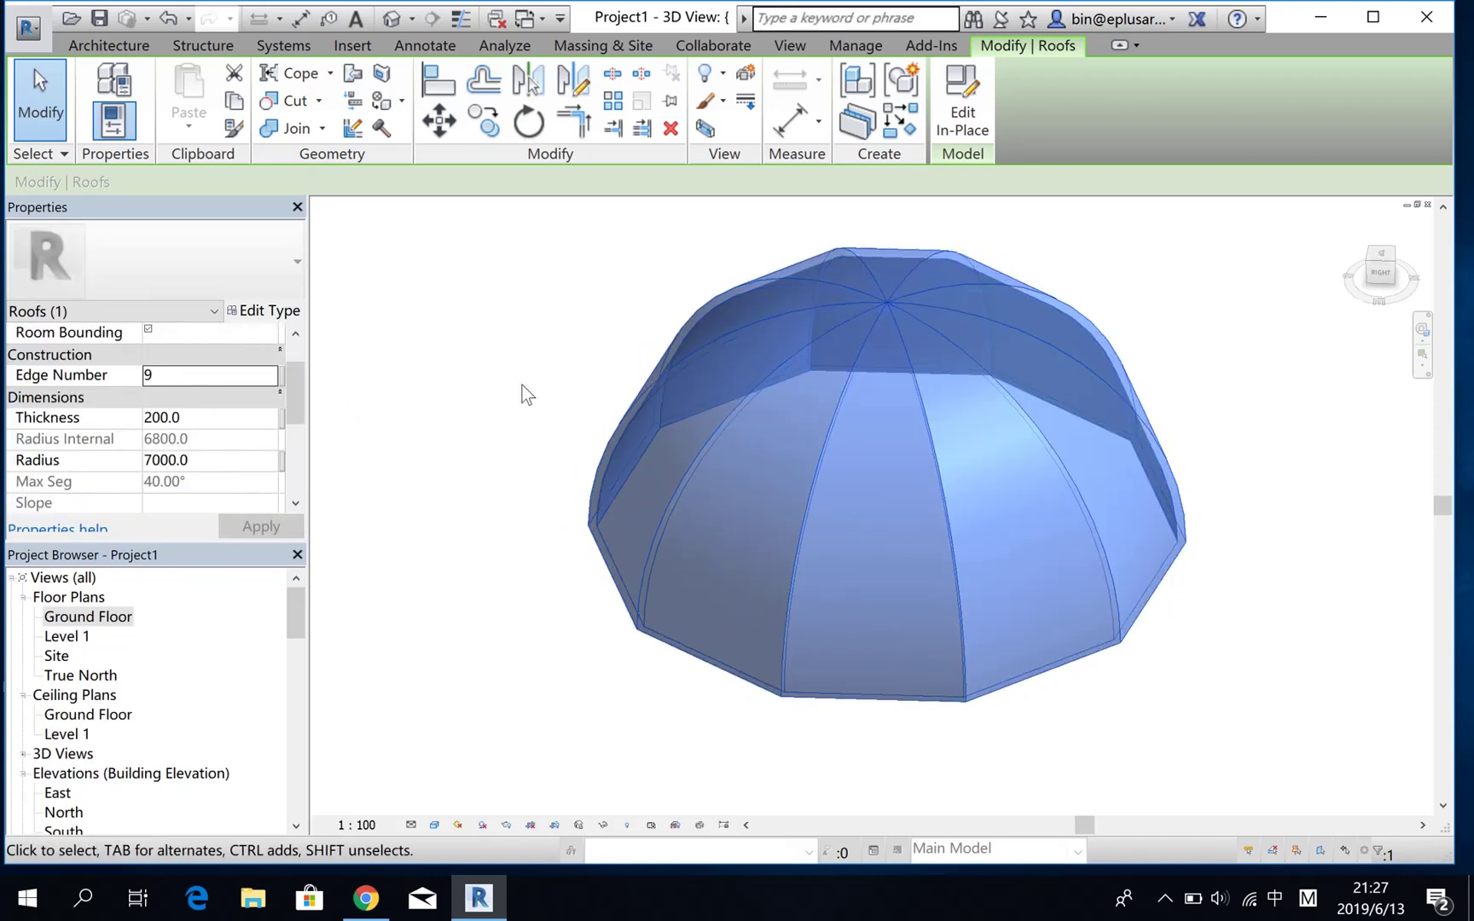
Orbit and zoom the 3D view to inspect the nine-sided dome, reselecting the roof
{"action": "middle_click_drag", "start_coordinate": [853, 469], "coordinate": [981, 491], "text": "shift"}
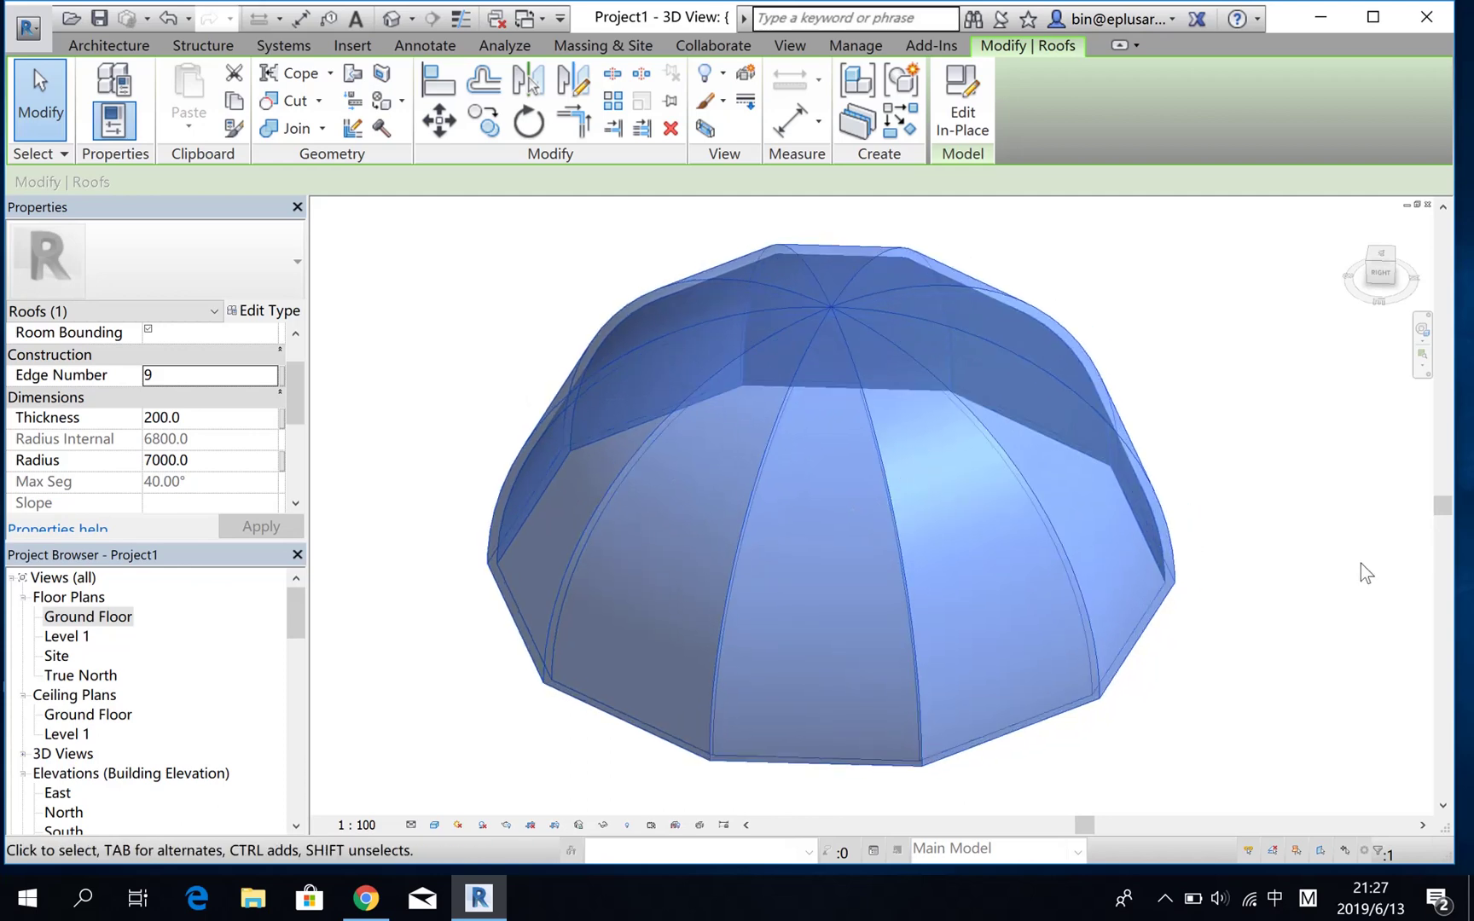
{"action": "left_click", "coordinate": [1359, 563]}
{"action": "scroll", "coordinate": [1220, 580], "scroll_direction": "down", "scroll_amount": 4}
{"action": "middle_click_drag", "start_coordinate": [1229, 599], "coordinate": [1355, 487], "text": "shift"}
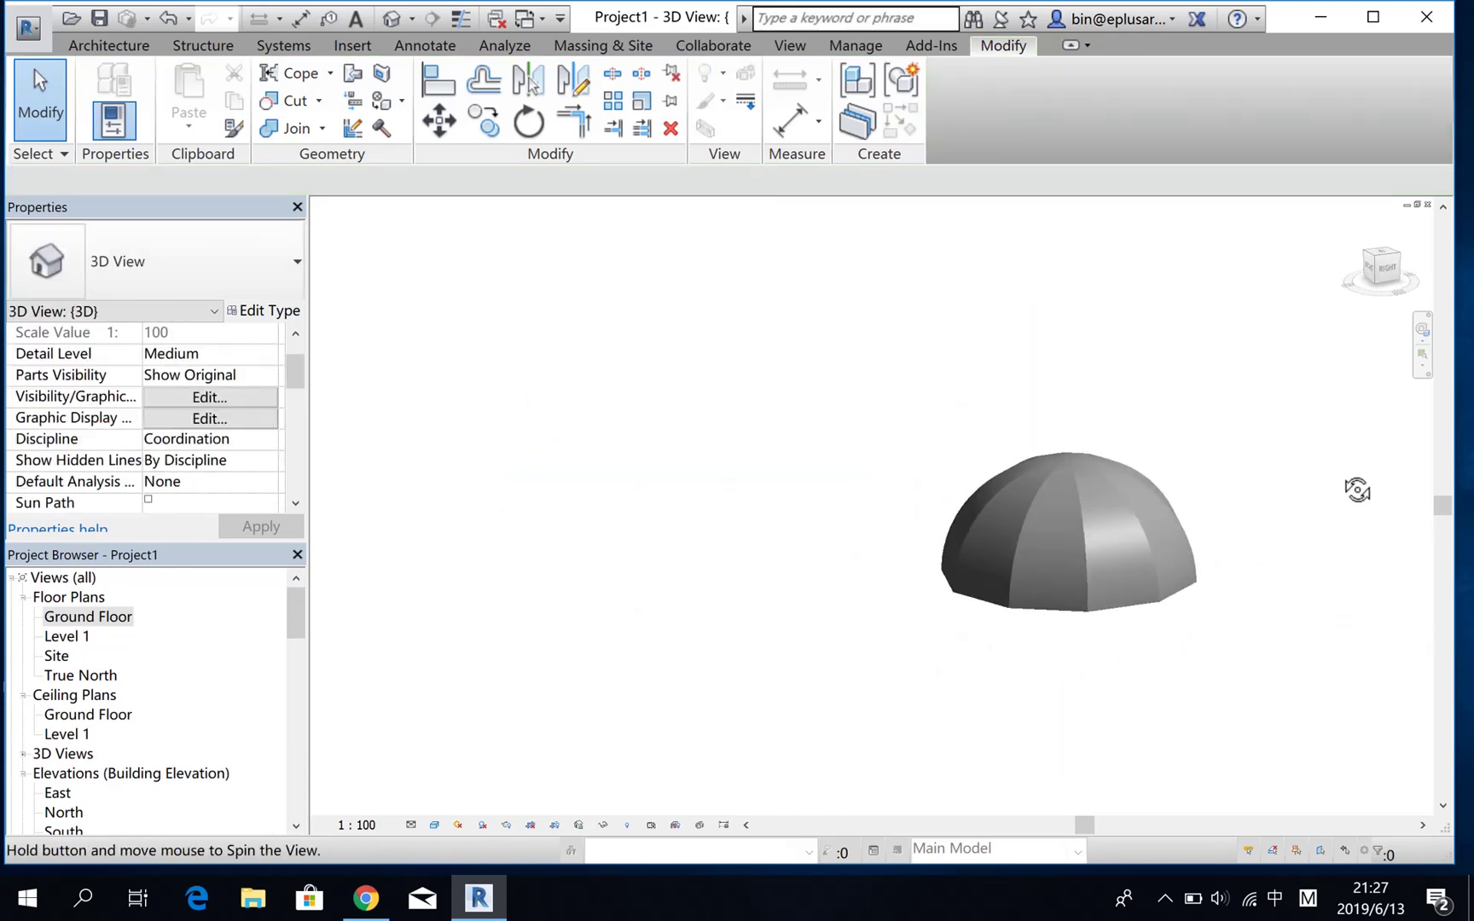
{"action": "left_click", "coordinate": [1133, 540]}
{"action": "mouse_move", "coordinate": [1076, 516]}
{"action": "middle_mouse_down", "text": "shift"}
{"action": "mouse_move", "coordinate": [1182, 678]}
{"action": "mouse_move", "coordinate": [911, 625]}
{"action": "middle_mouse_up", "text": "shift"}
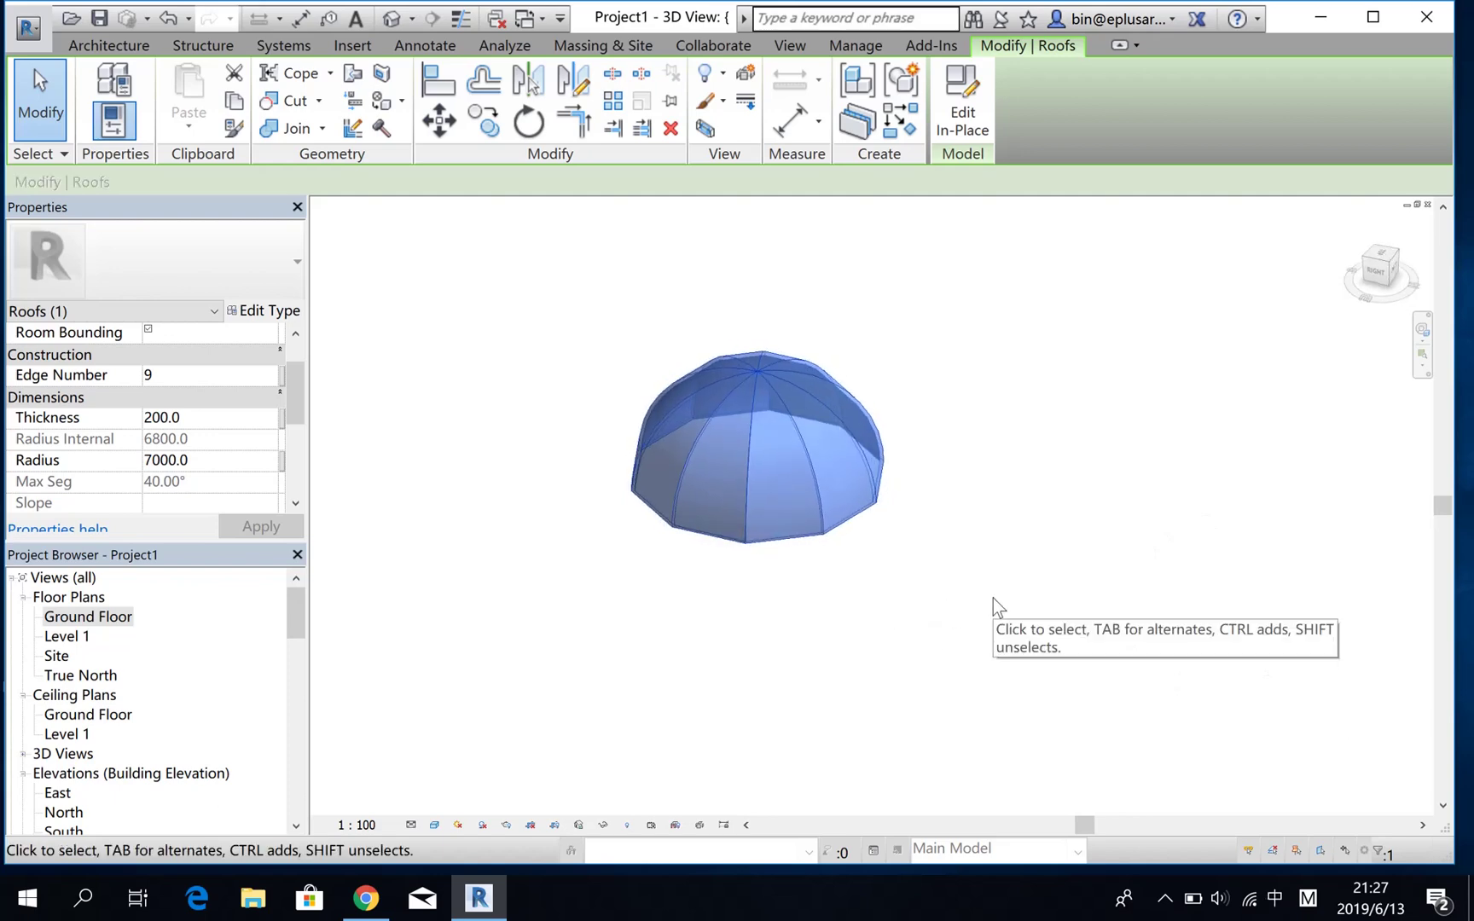